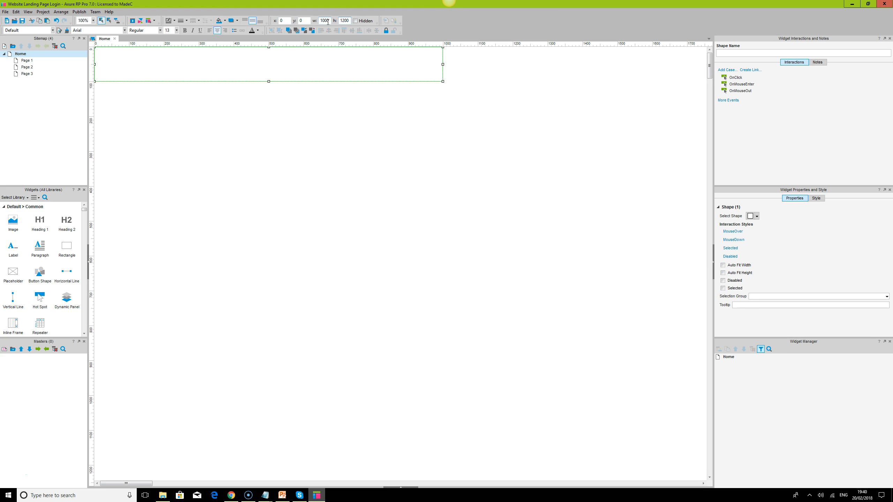
# - Set the rectangle's height to 1350 and remove its border line
pyautogui.press('Return')
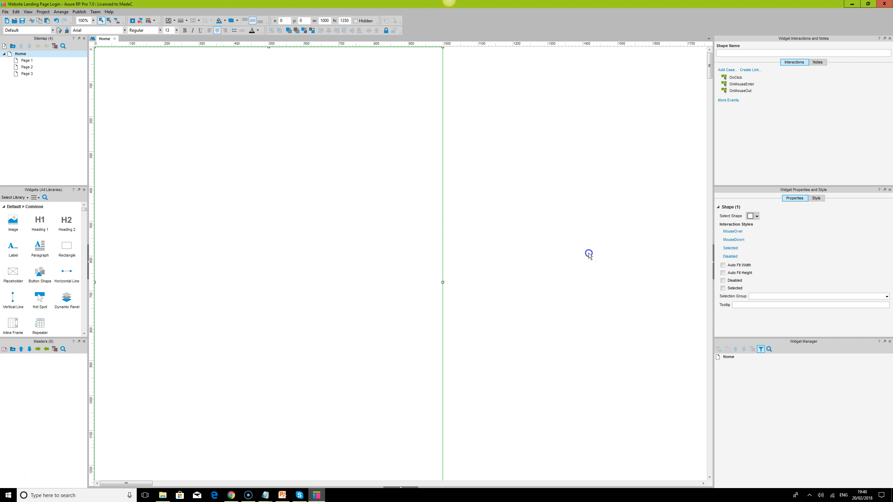
pyautogui.click(589, 254)
pyautogui.click(412, 163)
pyautogui.click(187, 25)
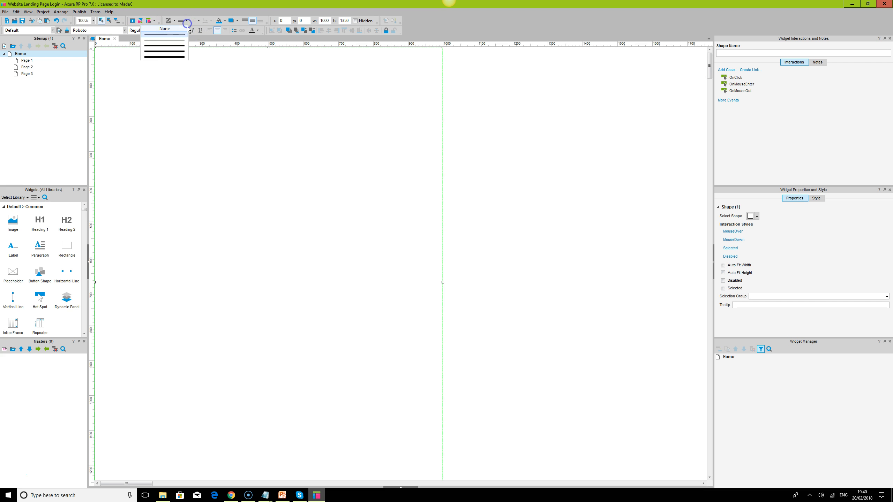
pyautogui.click(186, 30)
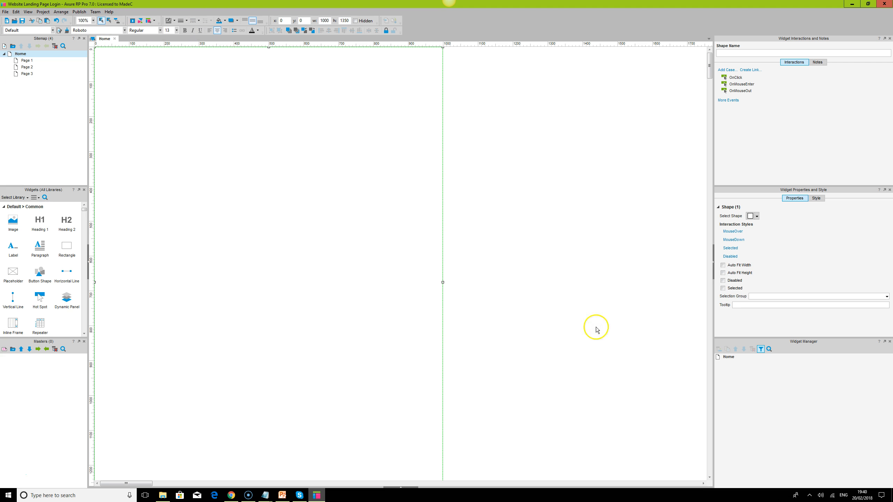
# - Centre the Home page in the browser and set its background image alignment to horizontal centre and vertical middle
pyautogui.click(410, 488)
pyautogui.click(434, 395)
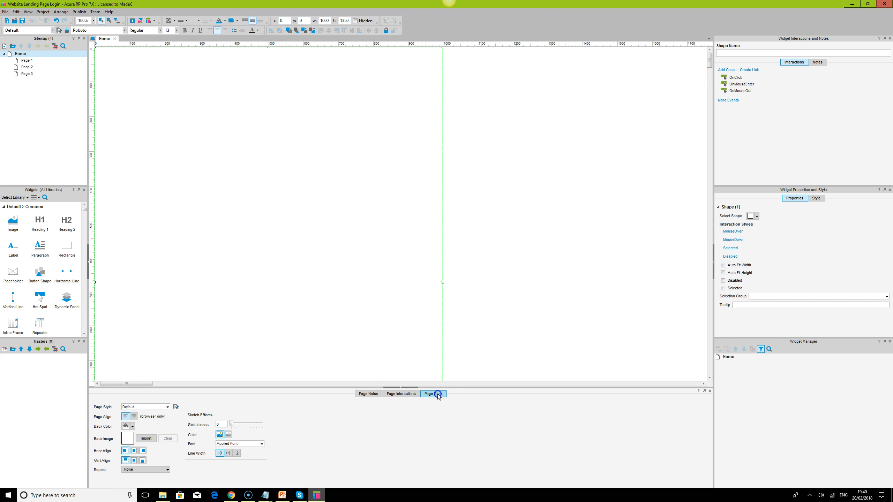
pyautogui.click(134, 417)
pyautogui.click(134, 461)
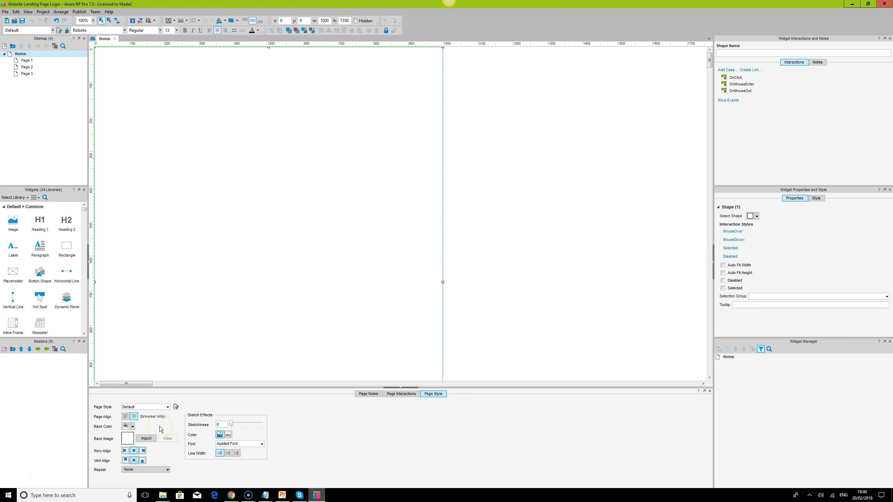
# - Try pexels-photo.jpg from the eCommerce Landing UI folder as the Home page's background image
pyautogui.click(146, 439)
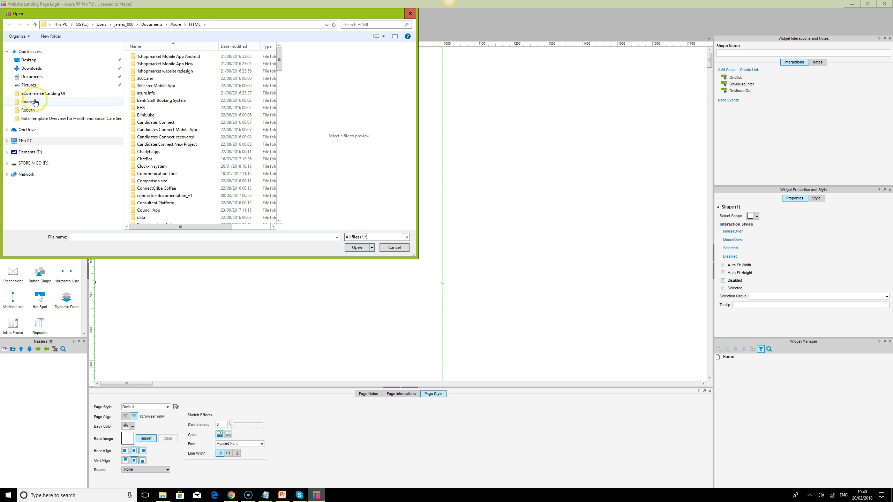
pyautogui.click(44, 95)
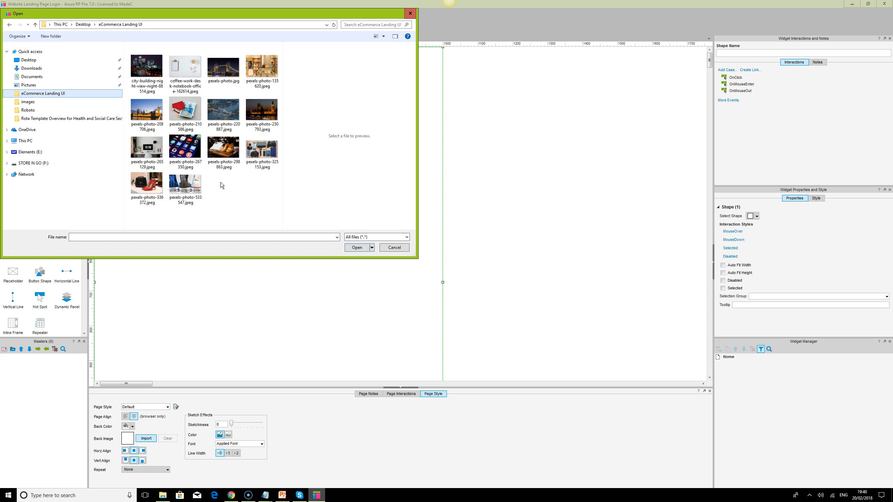
pyautogui.click(187, 152)
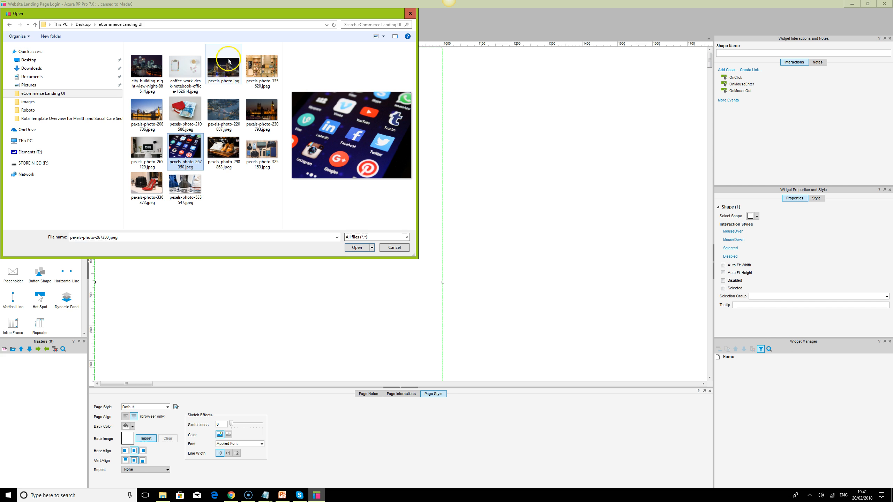
pyautogui.click(226, 77)
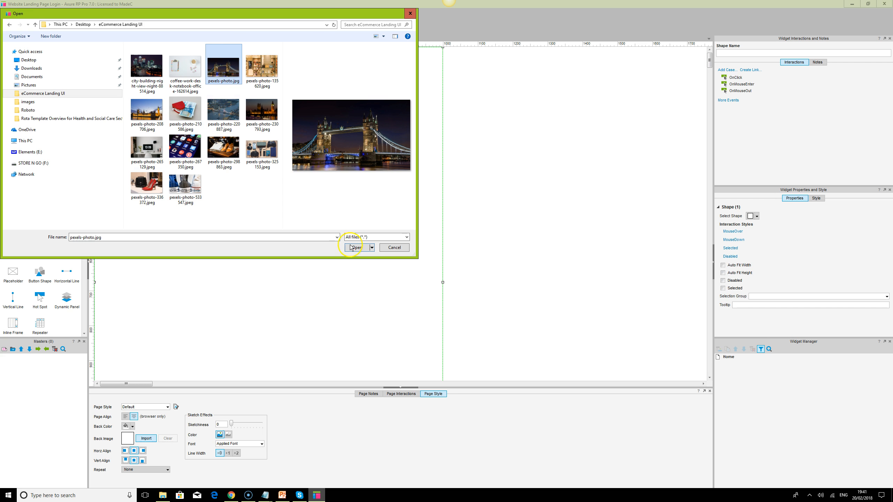
pyautogui.click(179, 148)
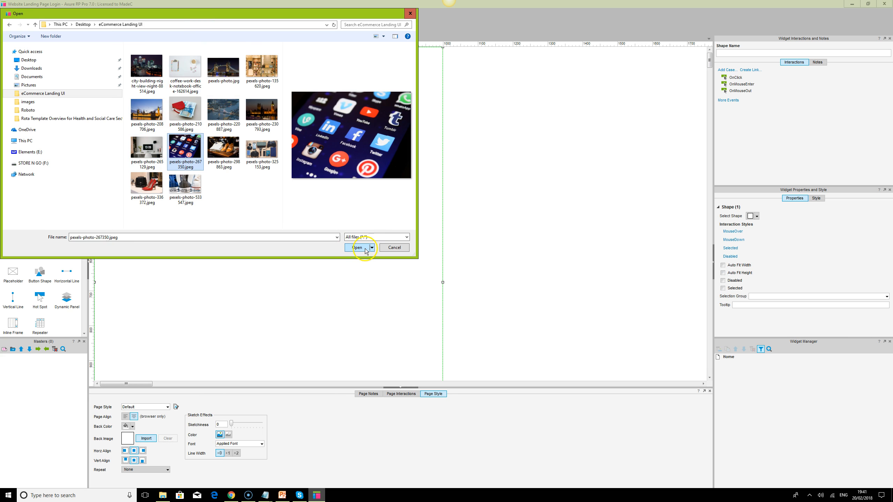
pyautogui.click(223, 69)
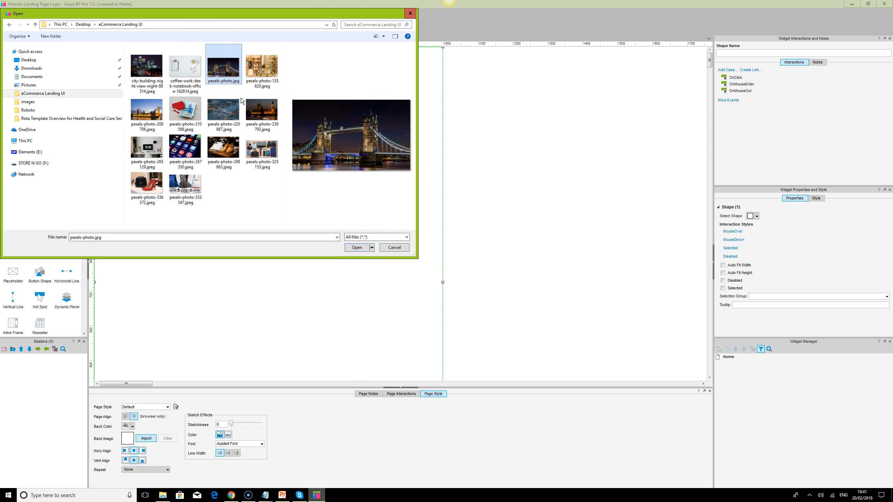
pyautogui.click(357, 247)
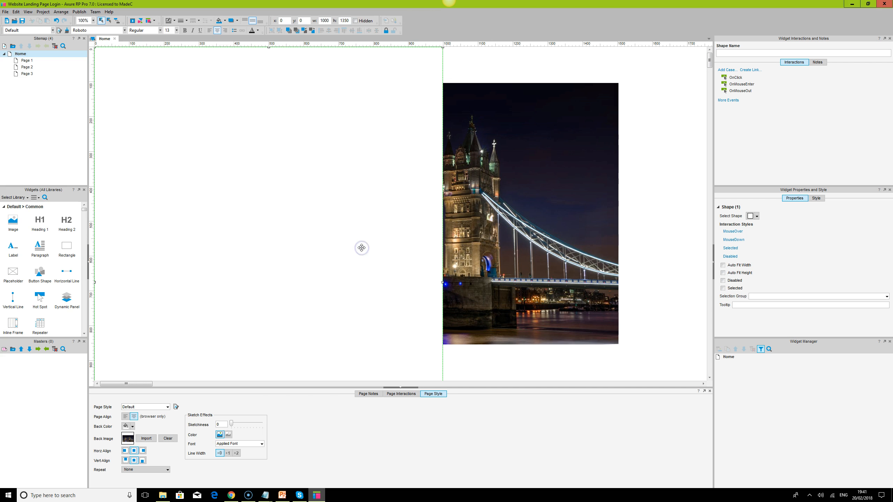
# - Clear the Home page's background image
pyautogui.click(510, 191)
pyautogui.click(371, 145)
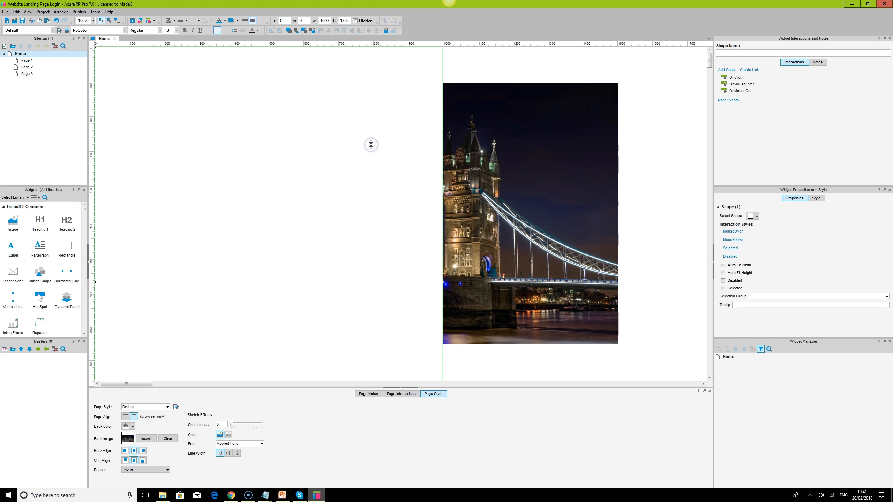
pyautogui.click(496, 173)
pyautogui.click(167, 438)
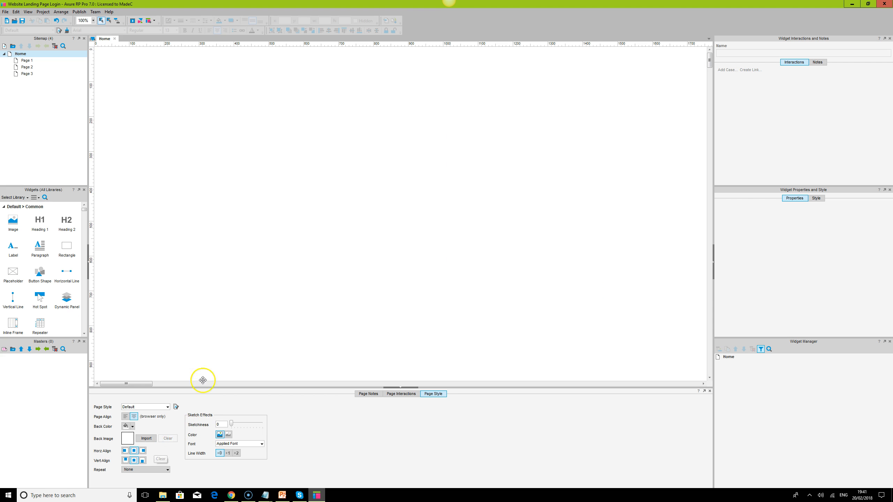
# - Convert the large rectangle to a dynamic panel and name it Background
pyautogui.click(288, 147)
pyautogui.rightClick(288, 149)
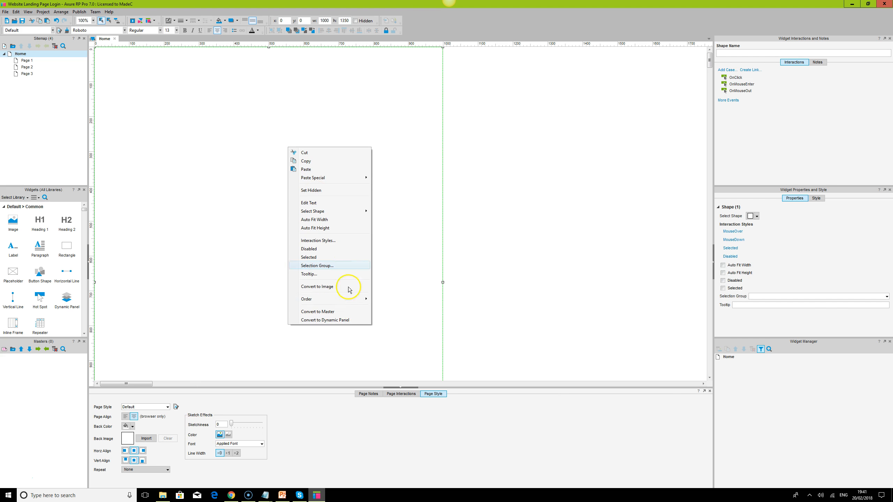
pyautogui.click(349, 319)
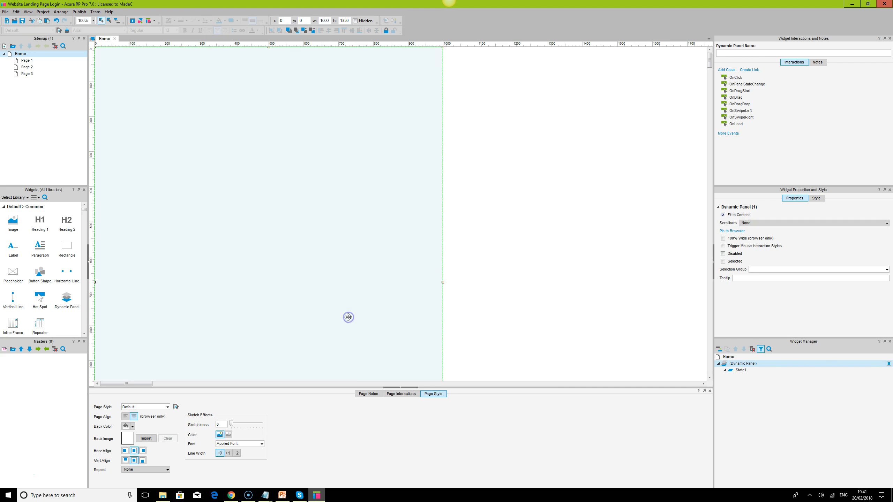
pyautogui.click(750, 365)
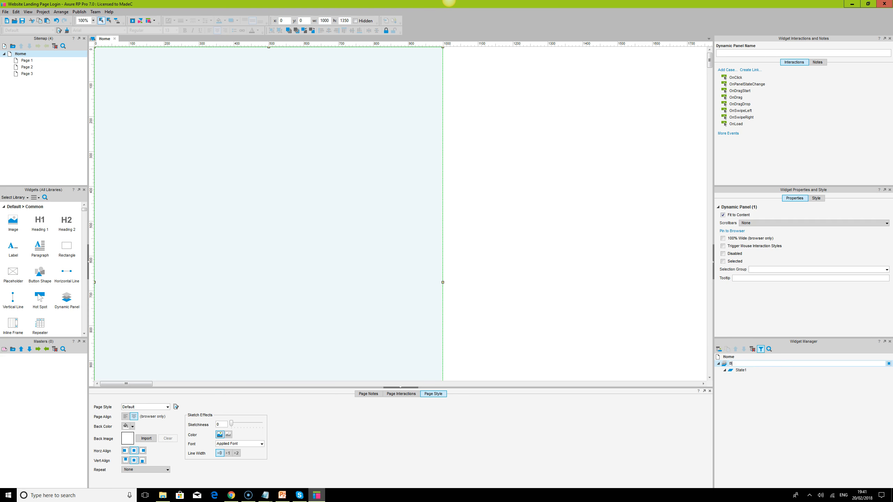
pyautogui.press('Return')
# - Open State1 of the Background panel and set its background image to horizontal centre, vertical middle and Stretch to Cover
pyautogui.click(742, 370)
pyautogui.doubleClick(741, 370)
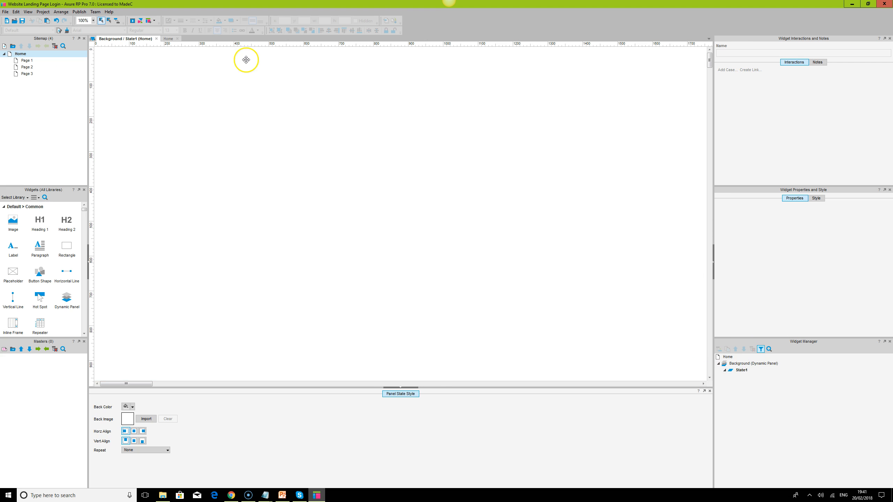
pyautogui.click(238, 175)
pyautogui.click(134, 432)
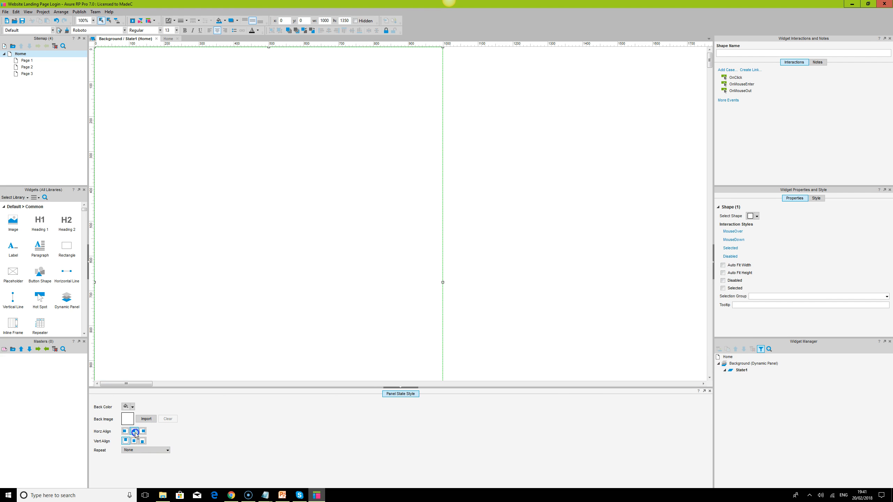
pyautogui.click(134, 442)
pyautogui.click(137, 450)
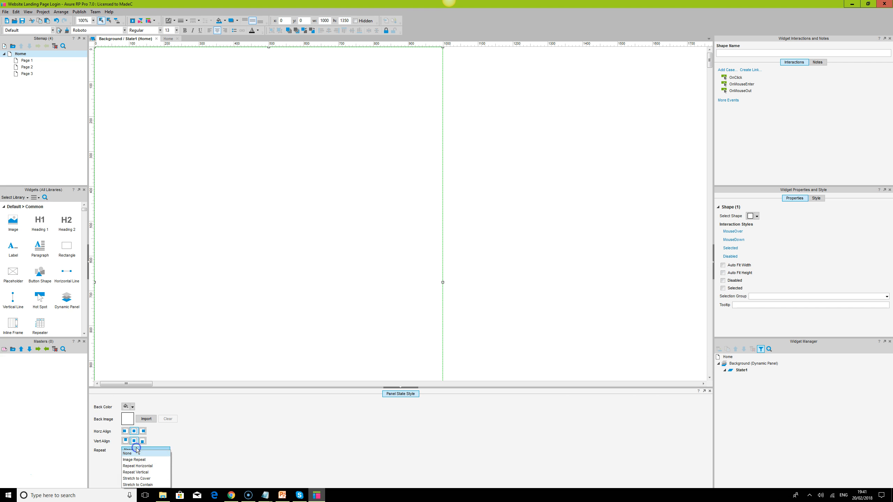
pyautogui.click(139, 478)
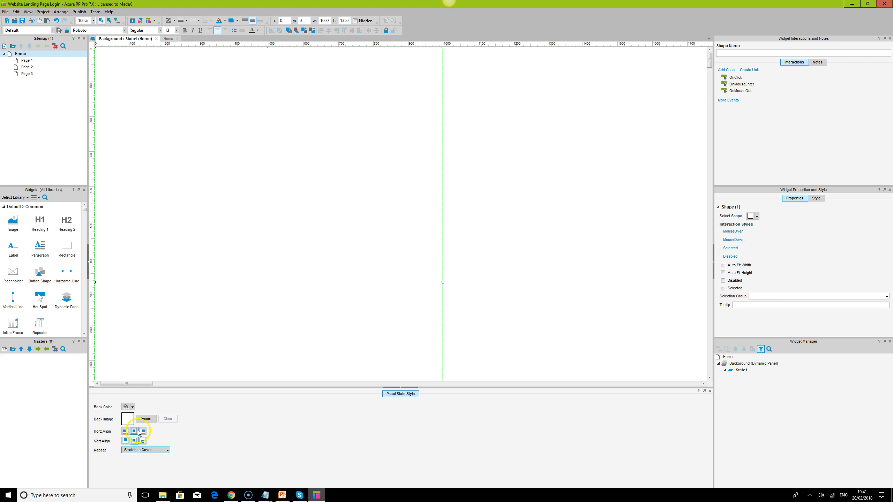
# - Import pexels-photo-230793.jpeg as the background image of State1
pyautogui.click(145, 419)
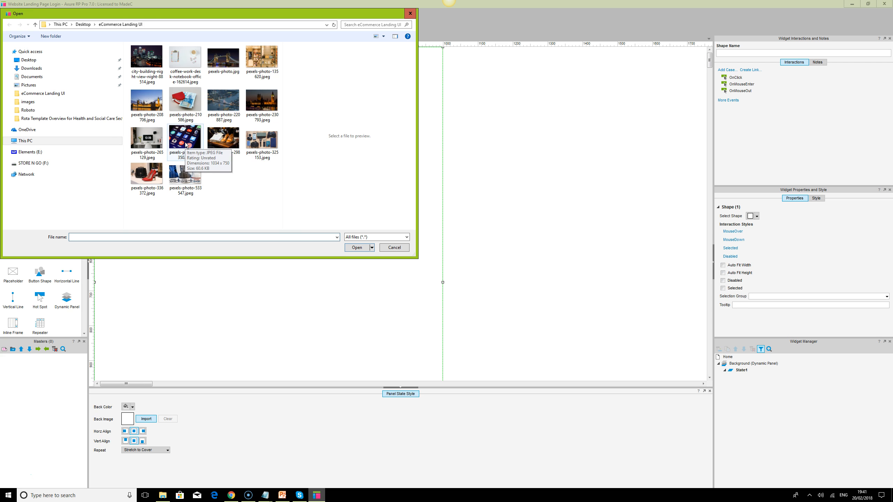
pyautogui.click(255, 122)
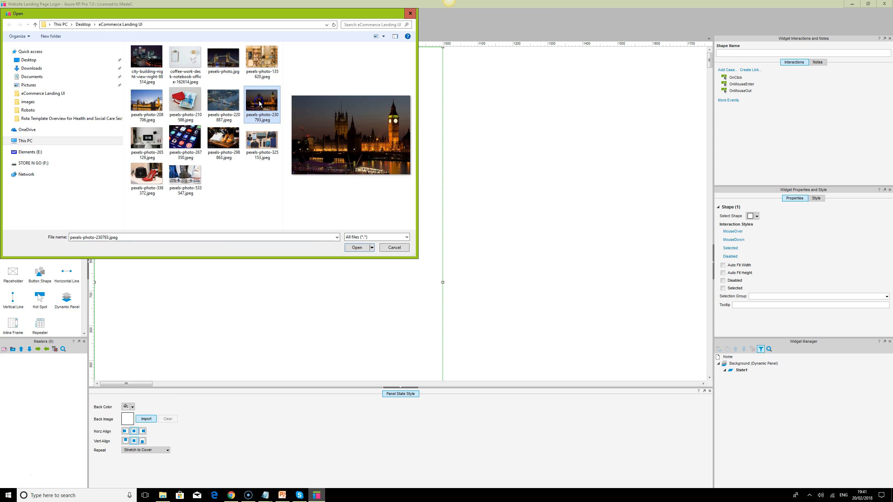
pyautogui.click(353, 252)
# - Make the fill of the rectangle in State1 transparent so it does not cover the background image
pyautogui.click(226, 228)
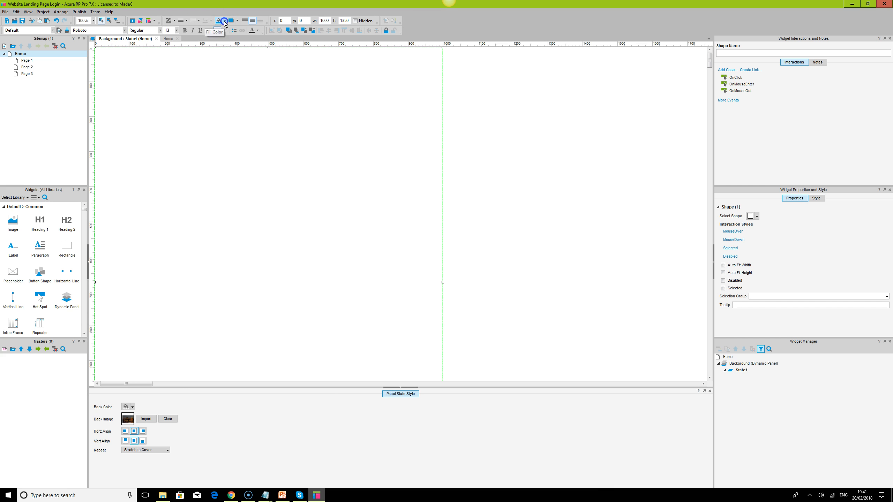
pyautogui.click(224, 21)
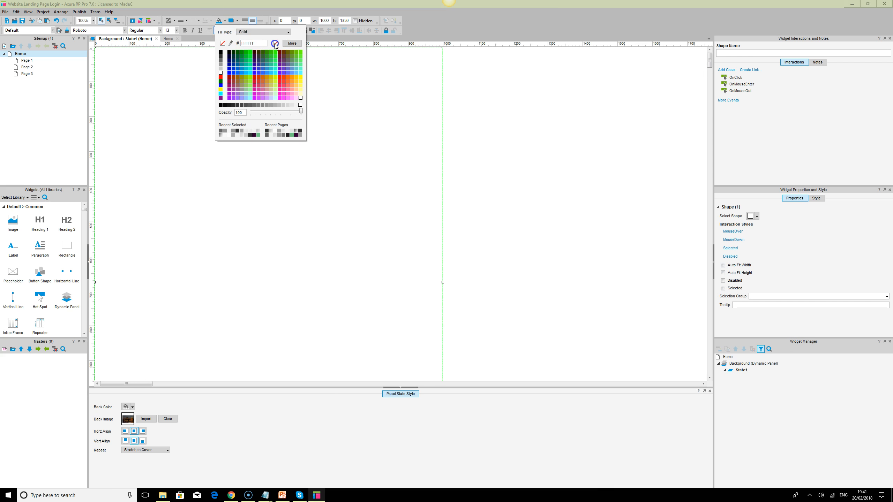
pyautogui.click(301, 131)
pyautogui.click(276, 45)
pyautogui.click(276, 45)
pyautogui.click(560, 172)
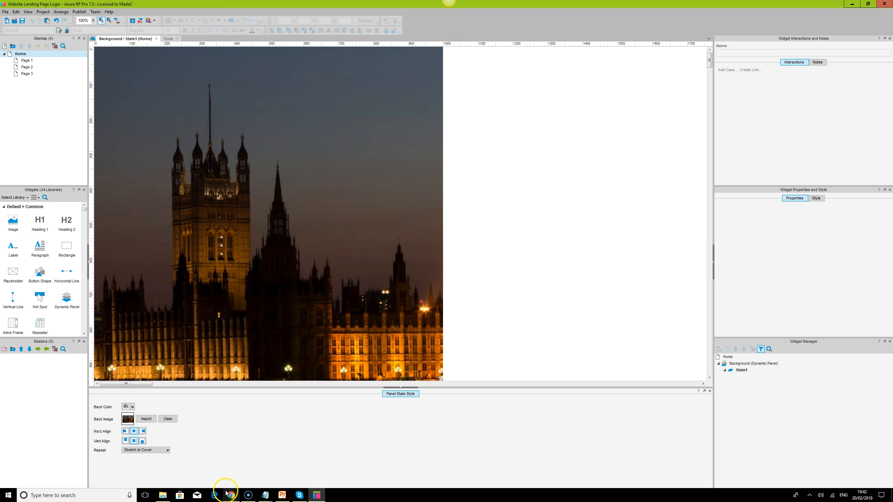
# - Preview the Home page in the browser and return to Axure RP
pyautogui.click(134, 20)
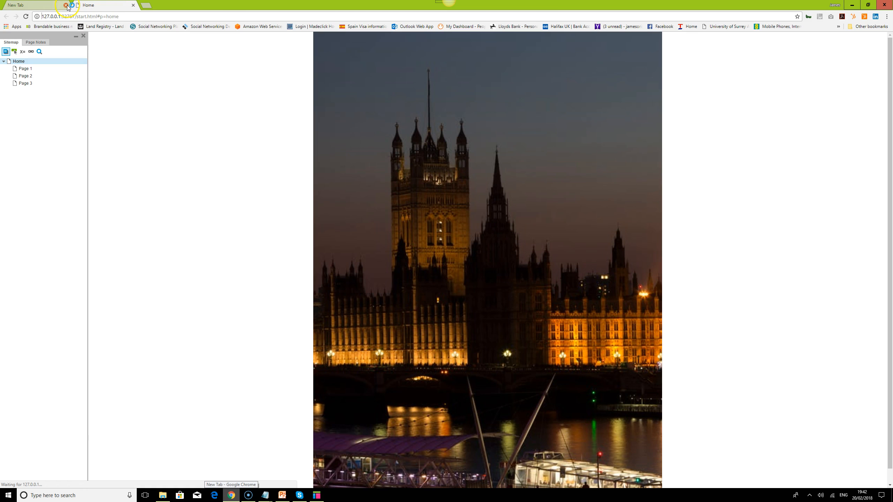
pyautogui.click(66, 4)
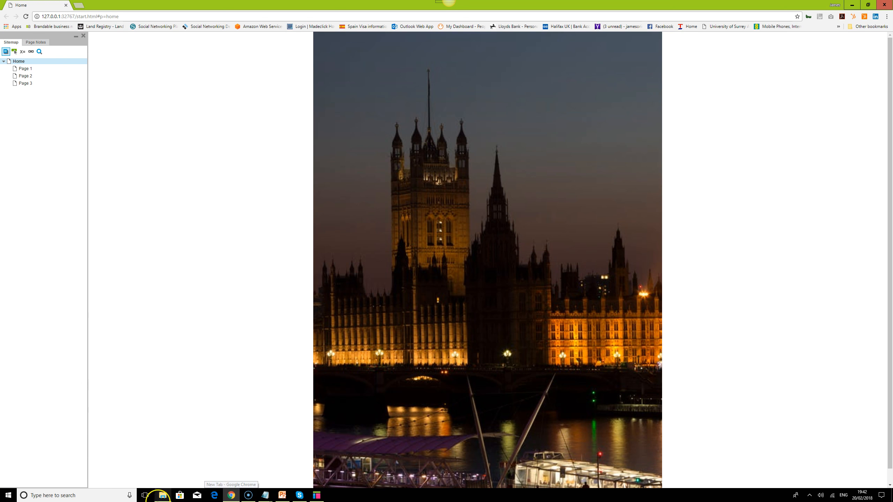
pyautogui.click(315, 497)
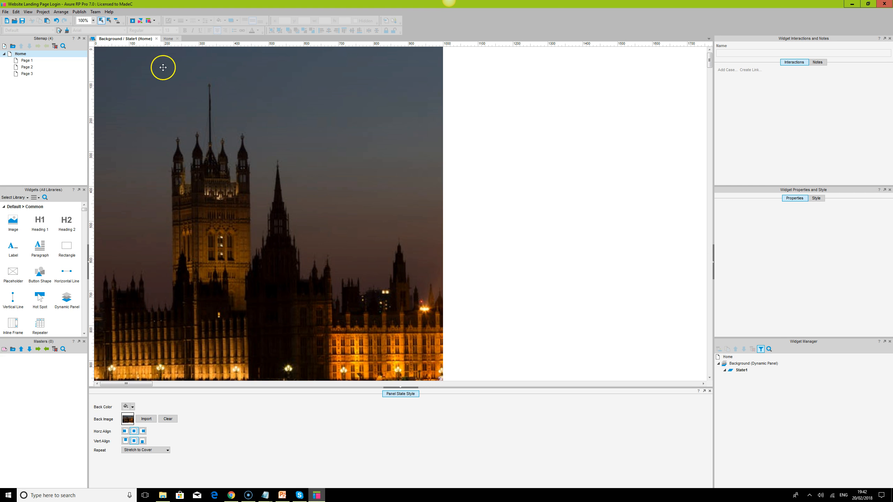
# - Set the Background dynamic panel on the Home page to 100% Wide in the browser
pyautogui.click(229, 135)
pyautogui.doubleClick(18, 54)
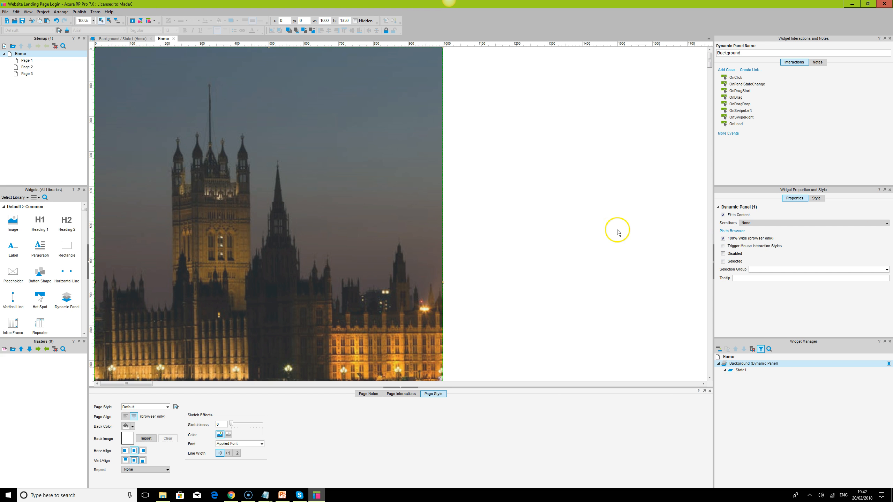
# - Reload the Home page preview in Chrome, collapse its sitemap pane to check the background's width, and return to Axure RP
pyautogui.click(231, 495)
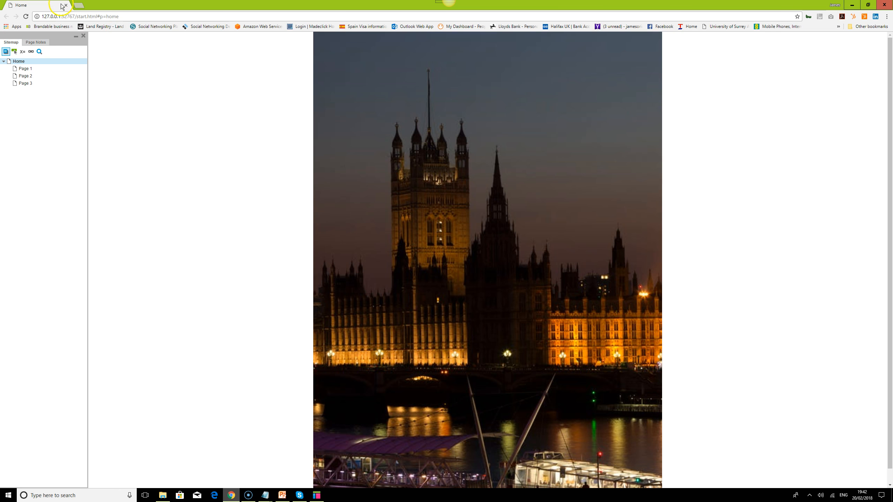
pyautogui.click(27, 16)
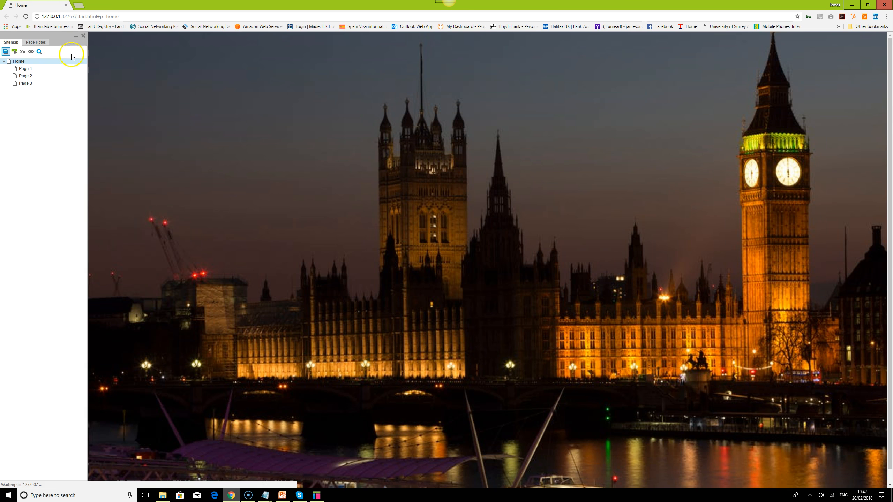
pyautogui.click(76, 37)
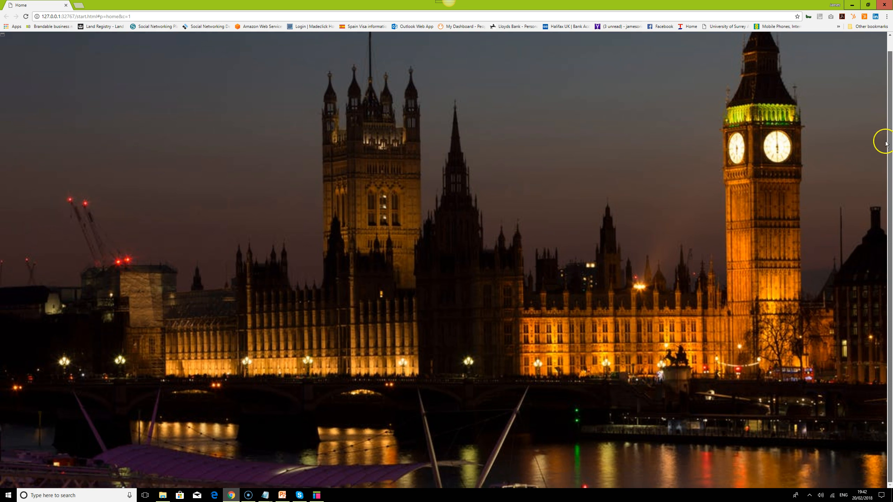
pyautogui.click(318, 496)
# - Add a new rectangle to the Home page over the background and position it at x 0, y 0
pyautogui.click(21, 54)
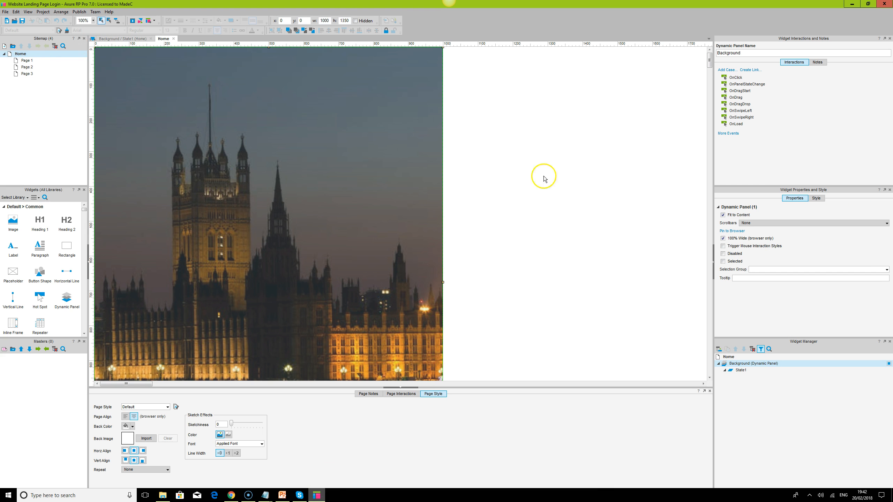
pyautogui.click(561, 190)
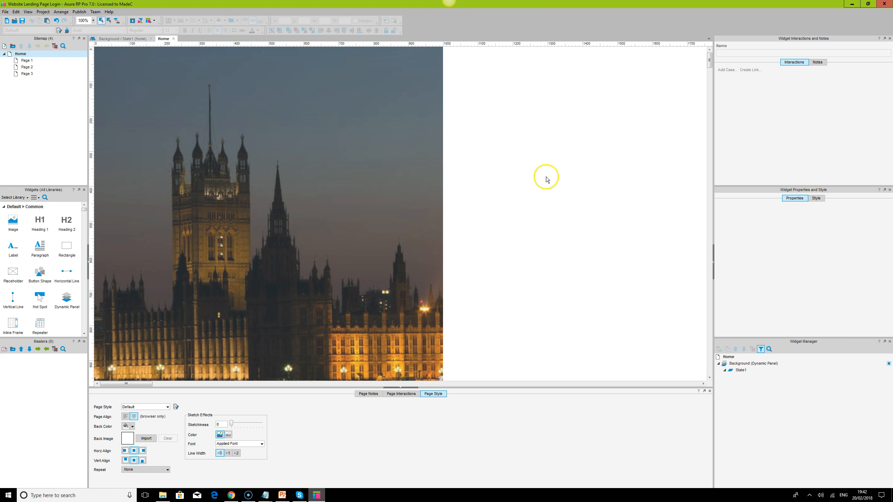
pyautogui.click(67, 246)
pyautogui.moveTo(67, 246); pyautogui.dragTo(120, 80)
pyautogui.click(301, 21)
pyautogui.doubleClick(304, 20)
pyautogui.write('0')
pyautogui.press('Tab')
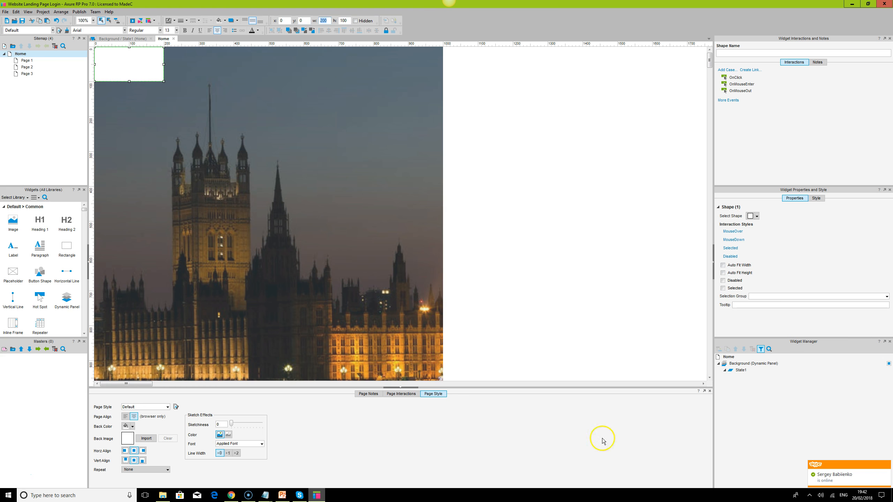
# - Resize the new rectangle on the Home page to 1000 wide and 70 high
pyautogui.click(888, 466)
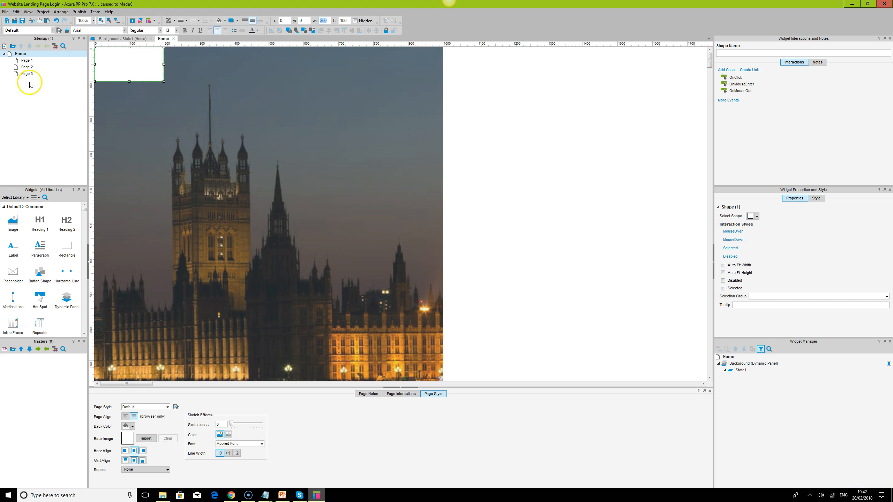
pyautogui.moveTo(164, 65); pyautogui.dragTo(443, 64)
pyautogui.click(278, 100)
pyautogui.click(279, 57)
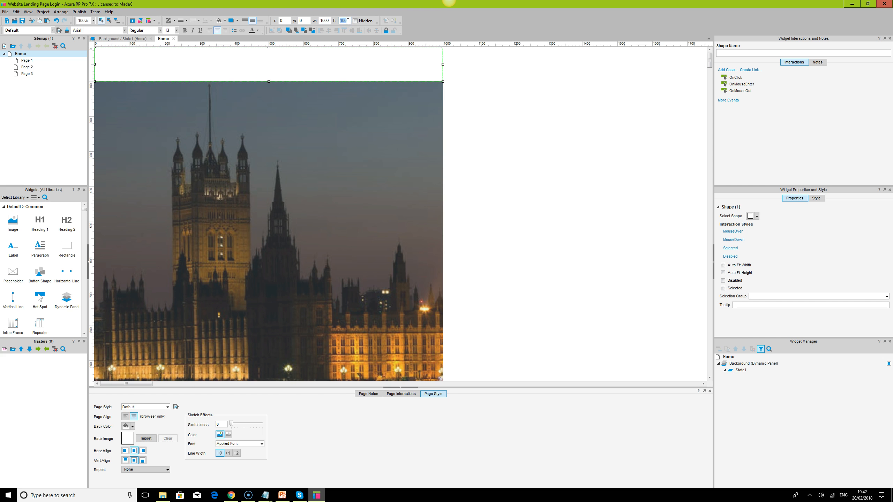
pyautogui.write('0')
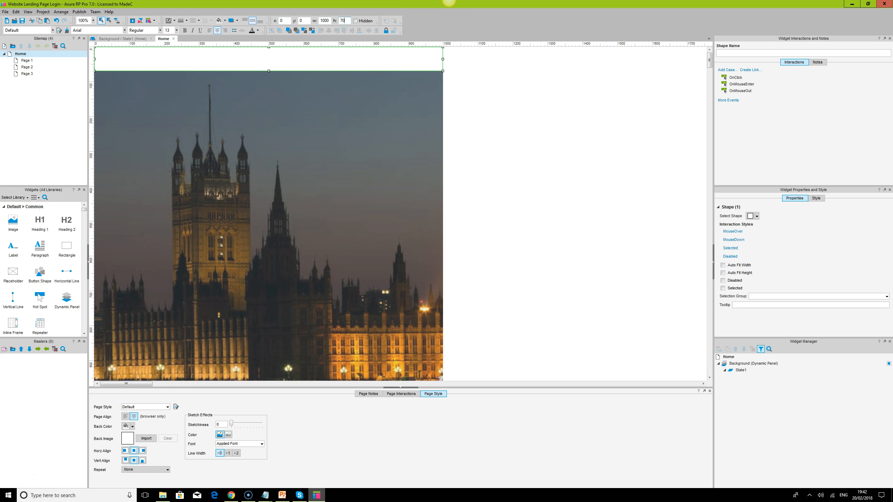
# - Remove the header rectangle's border and set its font to Roboto
pyautogui.click(187, 21)
pyautogui.click(117, 31)
pyautogui.click(522, 144)
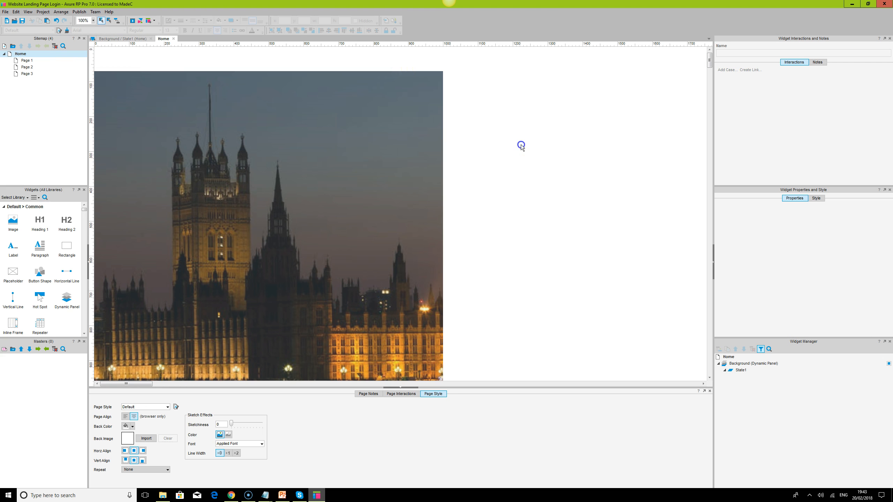
pyautogui.click(408, 58)
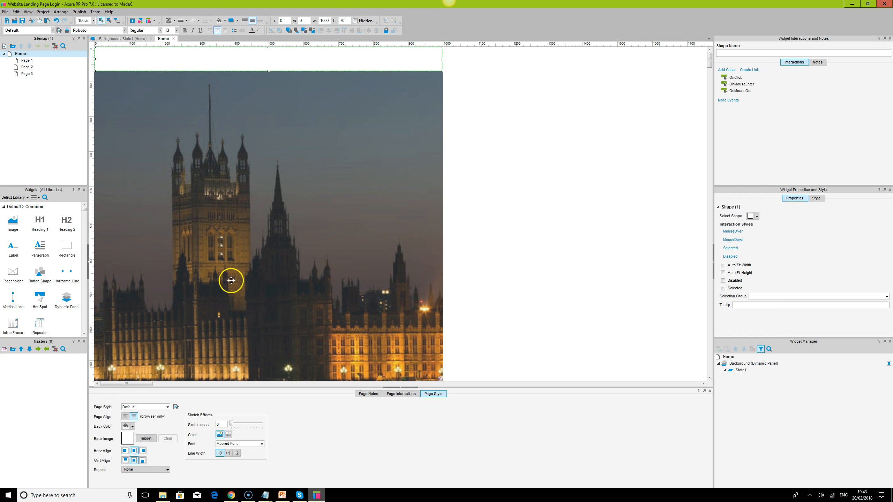
# - Convert the header rectangle to a dynamic panel and name it Header
pyautogui.rightClick(330, 57)
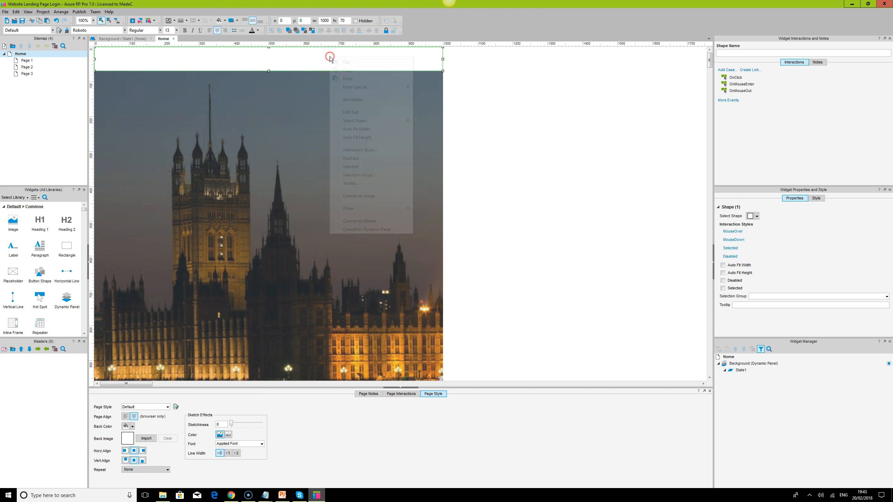
pyautogui.click(393, 229)
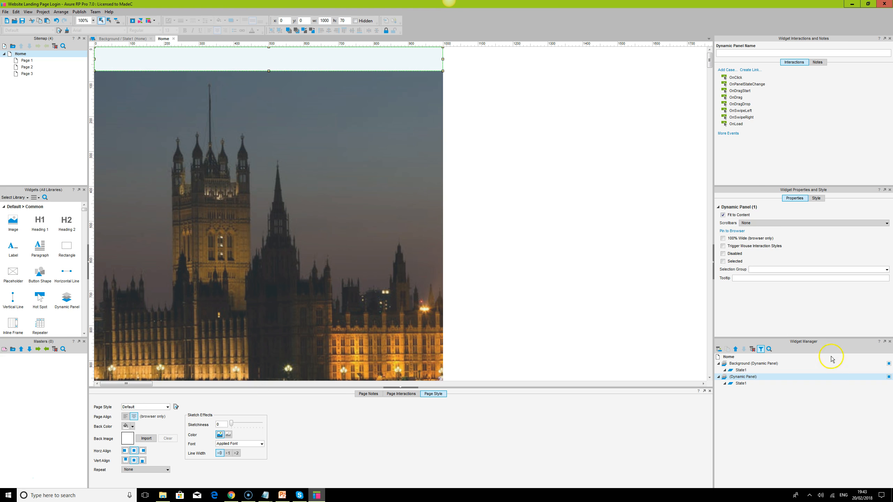
pyautogui.doubleClick(749, 377)
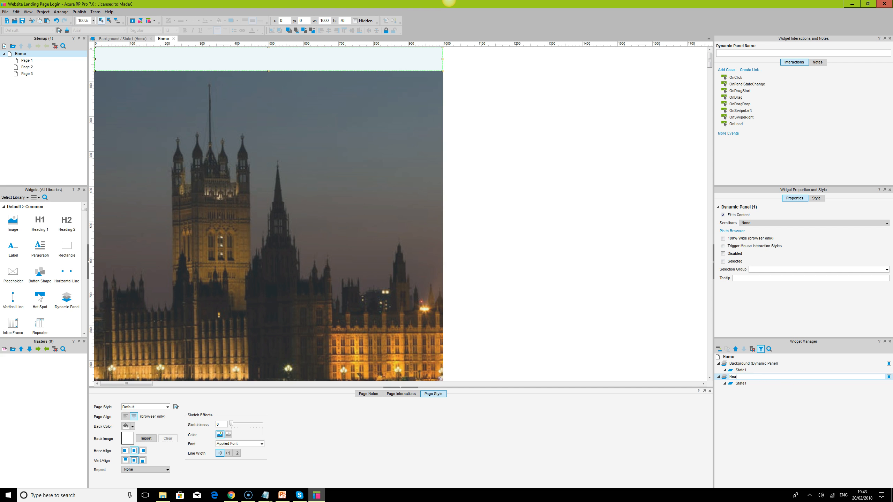
# - In the Header panel's State1, set a white back color, centred horizontal and middle vertical image alignment, and Stretch to Cover repeat
pyautogui.doubleClick(741, 383)
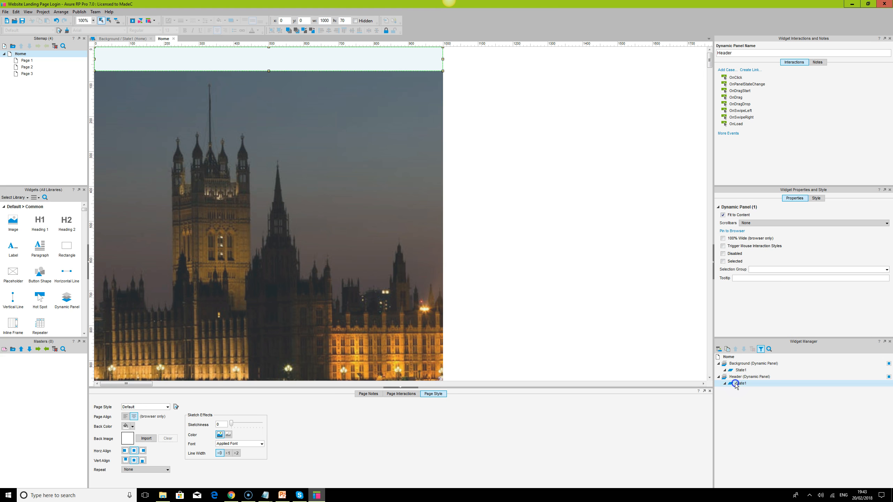
pyautogui.click(209, 64)
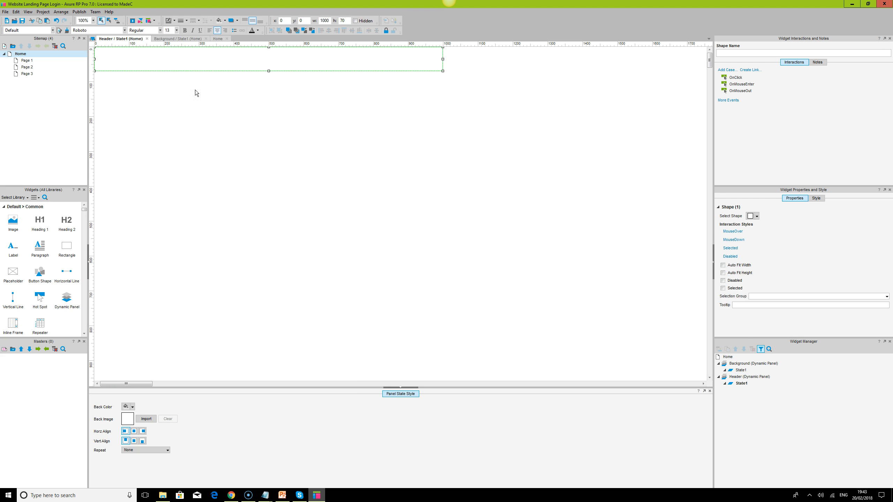
pyautogui.click(133, 408)
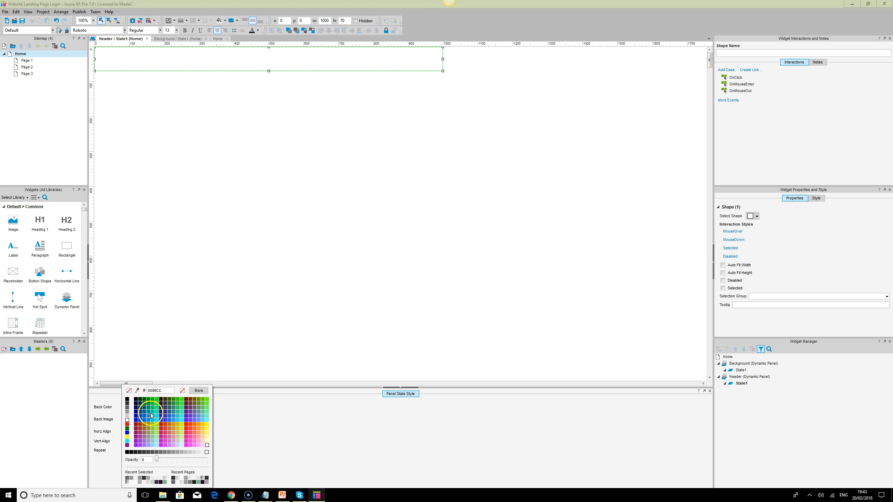
pyautogui.click(127, 420)
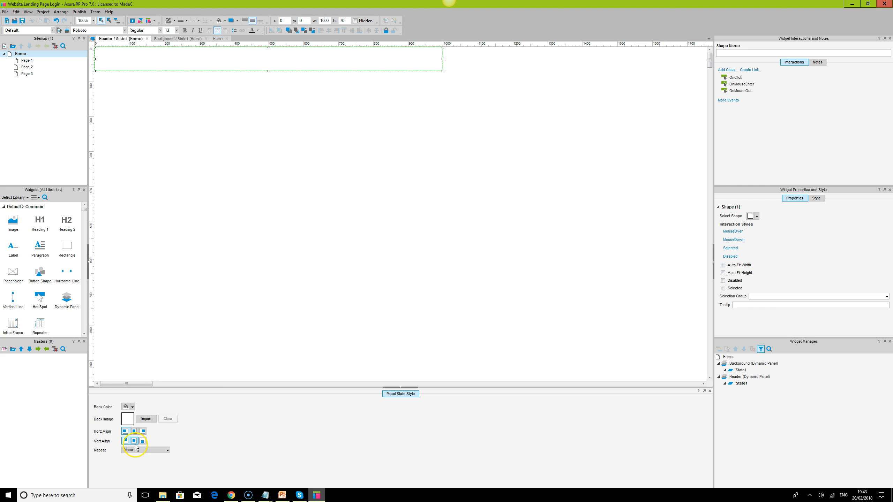
pyautogui.click(134, 432)
pyautogui.click(149, 451)
pyautogui.click(150, 479)
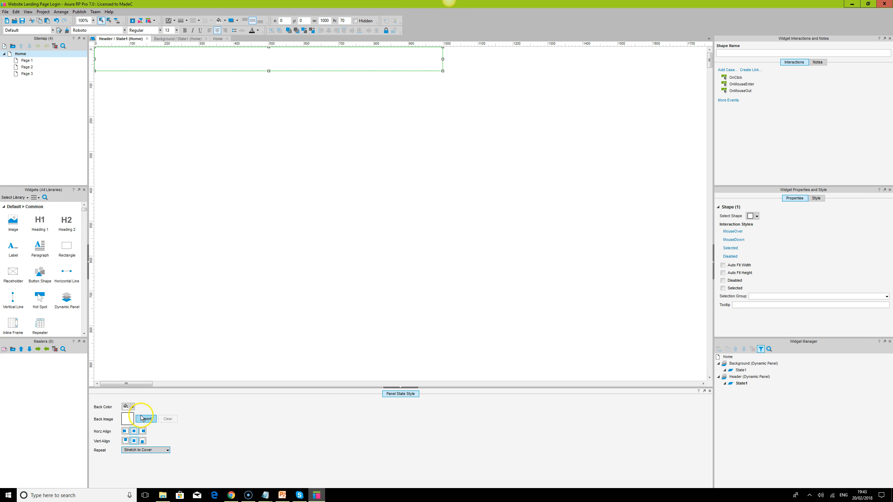
# - Reload the Home page preview in Chrome to check the header's width, and return to Axure RP
pyautogui.click(231, 495)
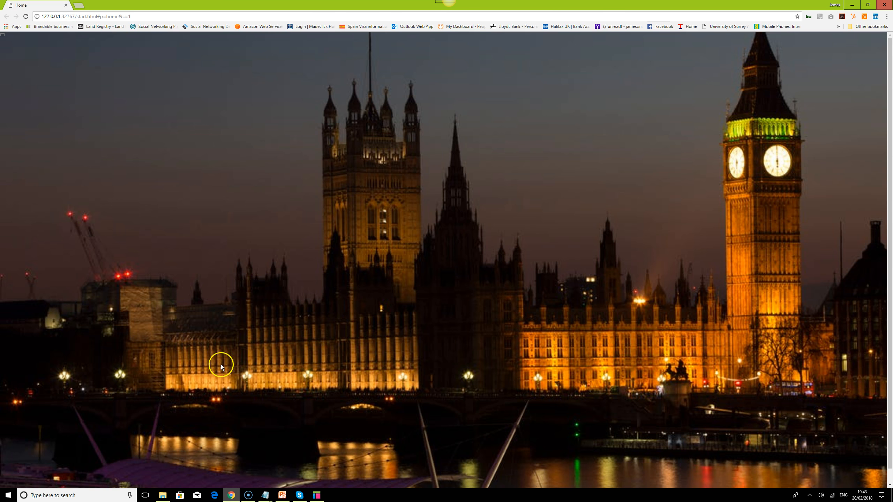
pyautogui.click(26, 17)
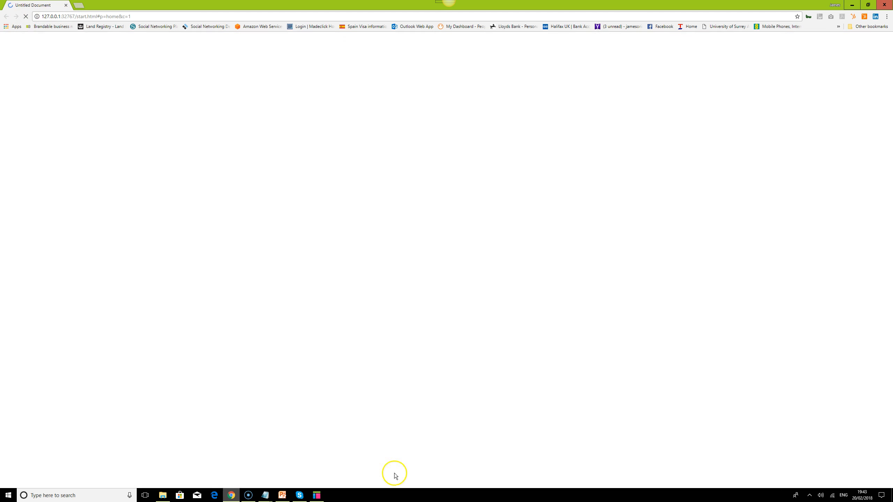
pyautogui.click(318, 495)
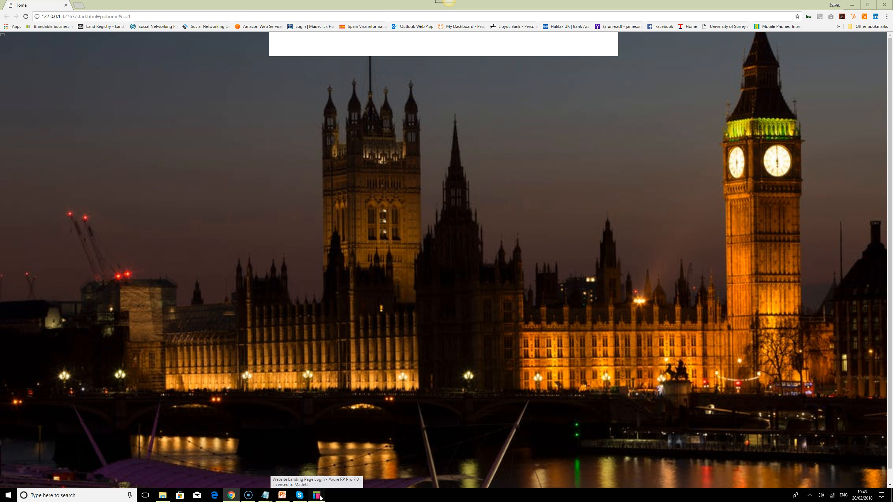
pyautogui.click(318, 495)
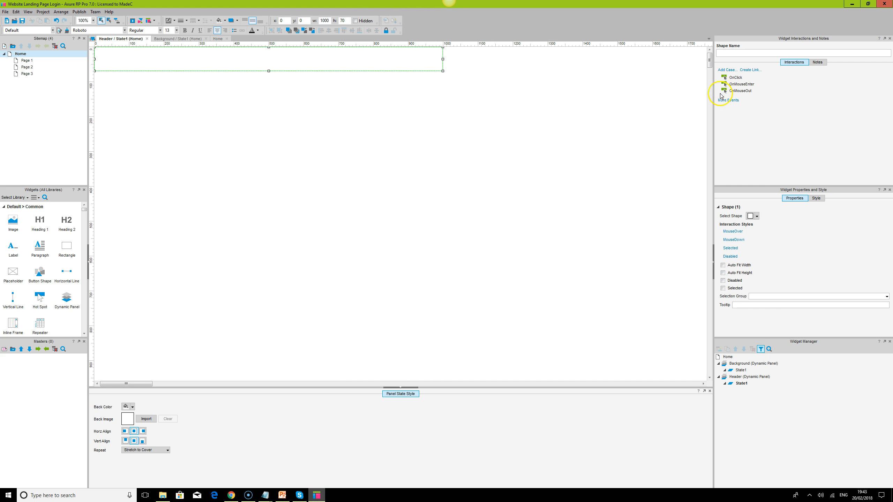
# - Set the Header dynamic panel on the Home page to 100% Wide and check it in the reloaded Chrome preview
pyautogui.doubleClick(21, 55)
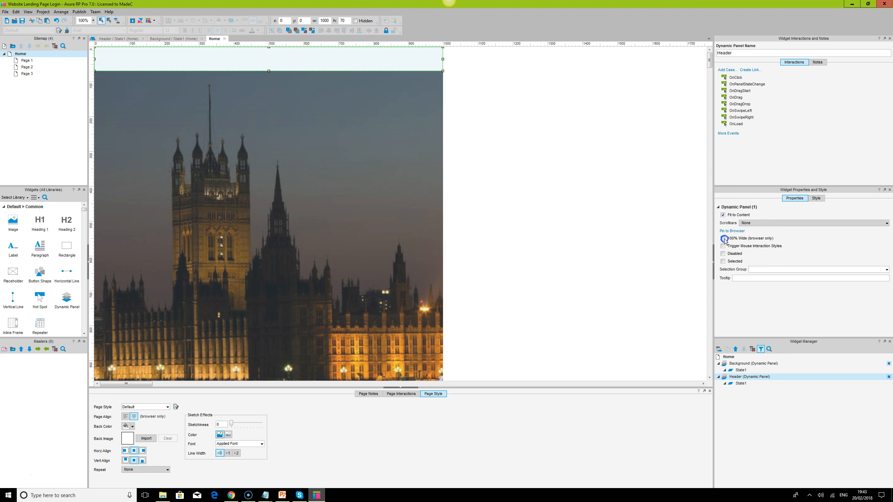
pyautogui.click(231, 496)
pyautogui.click(26, 17)
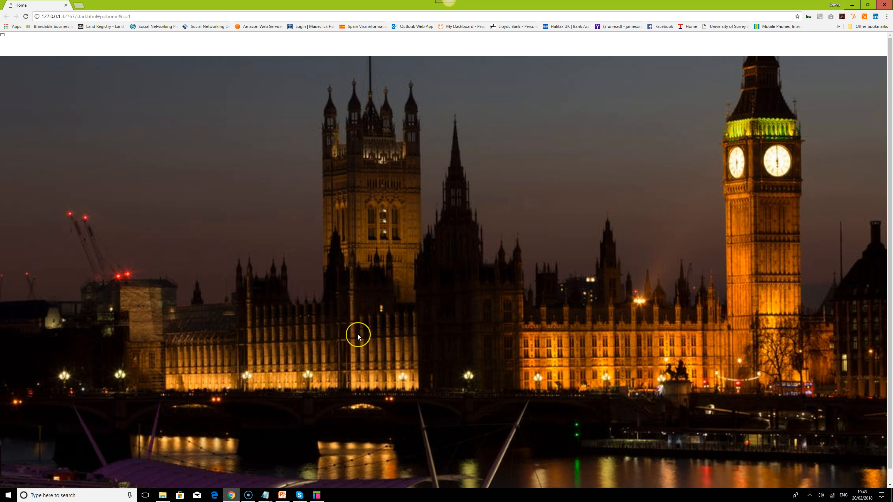
pyautogui.click(317, 497)
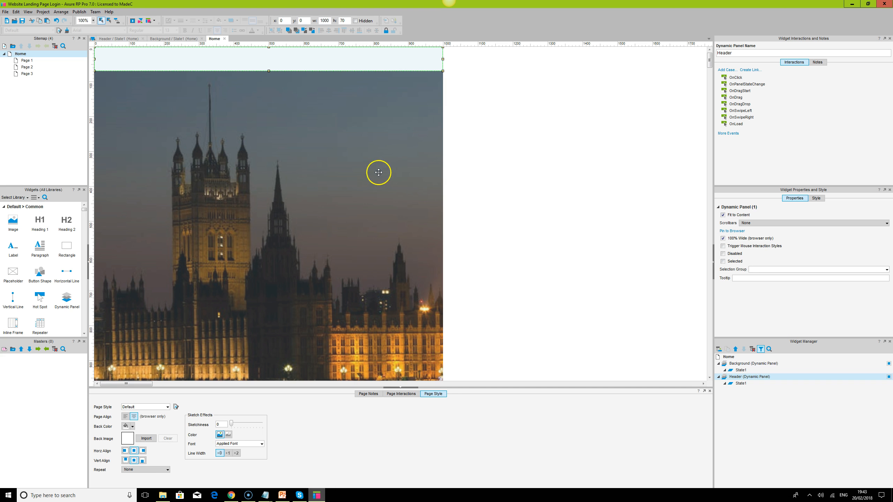
# - Lower the Background panel's upper edge to y 70, just below the header, leaving it 1280 high
pyautogui.moveTo(269, 48); pyautogui.dragTo(274, 73)
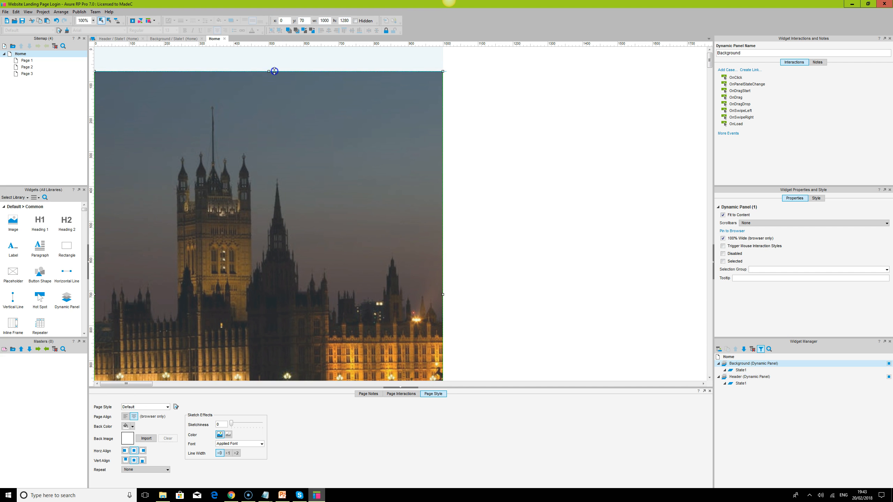
# - Duplicate the Header panel, place the copy at x 0, y 200, and name it Footer
pyautogui.click(309, 59)
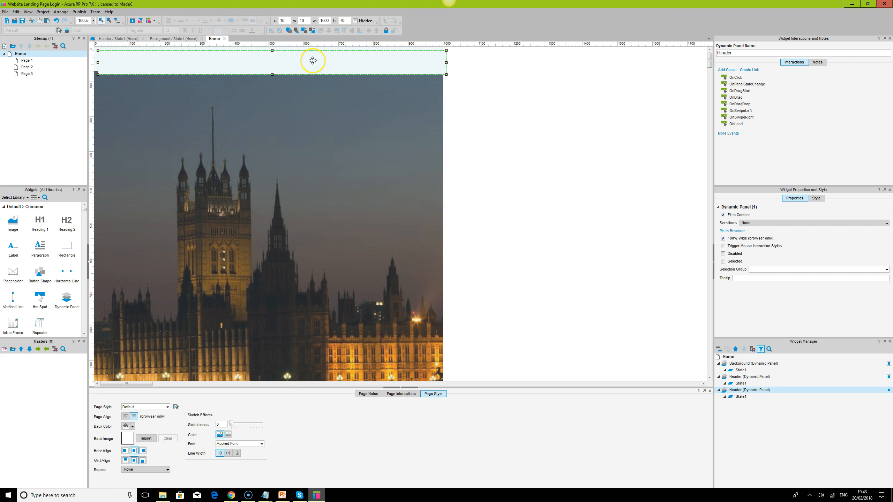
pyautogui.moveTo(309, 58); pyautogui.dragTo(309, 128)
pyautogui.click(733, 390)
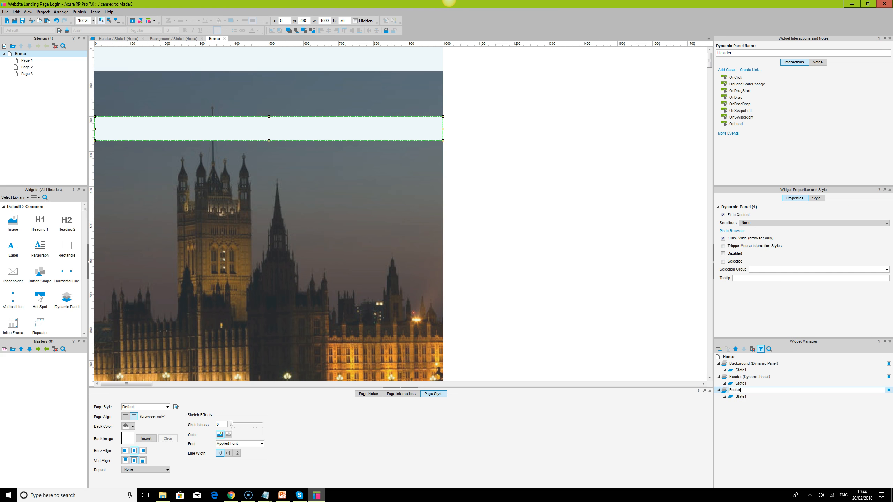
pyautogui.click(591, 231)
# - Align the Footer panel's lower edge with the lower edge of the Background panel
pyautogui.click(239, 124)
pyautogui.scroll(-2, 240, 124)
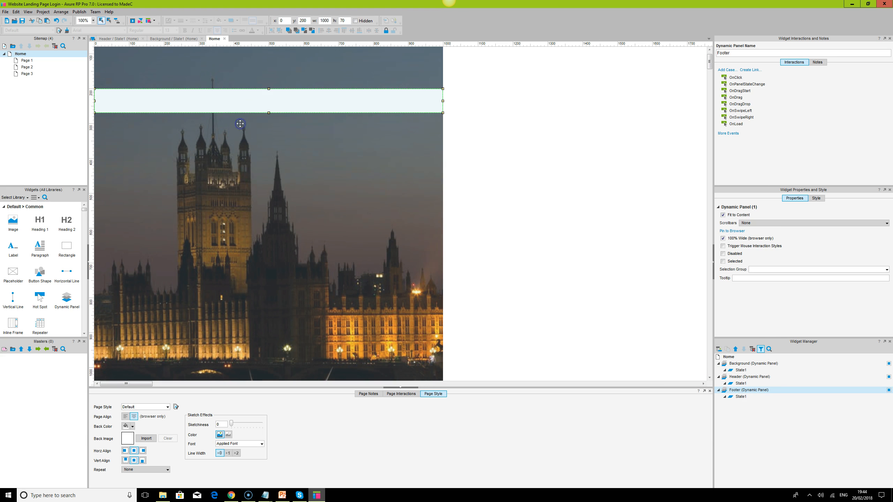
pyautogui.click(285, 64)
pyautogui.keyDown('ctrl'); pyautogui.click(280, 94); pyautogui.keyUp('ctrl')
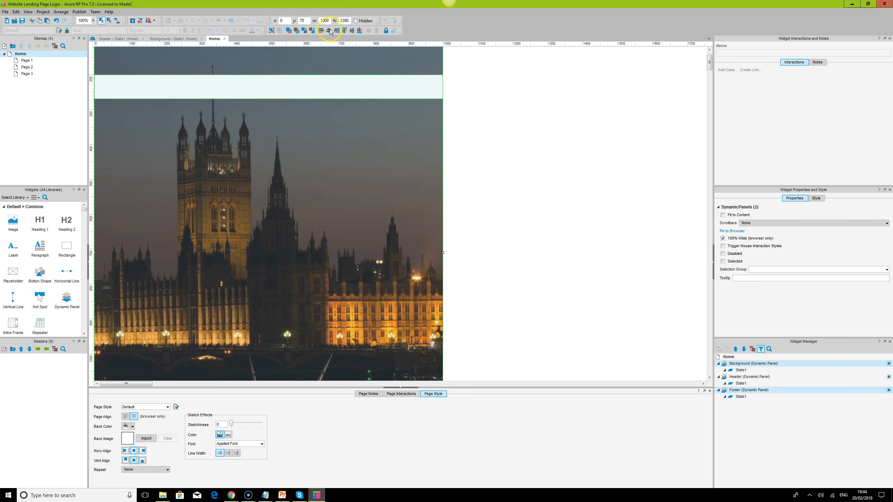
pyautogui.click(359, 31)
pyautogui.scroll(-5, 465, 186)
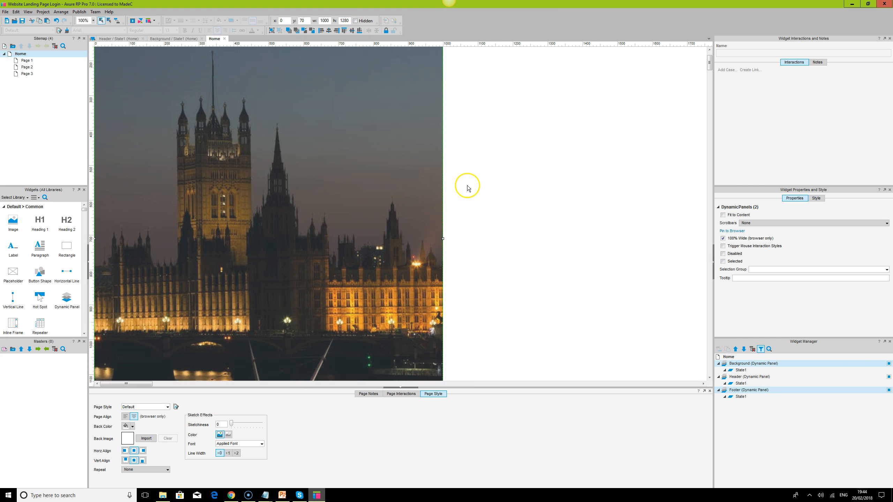
pyautogui.scroll(-3, 468, 187)
# - Shorten the Background panel from its lower edge to a height of 1210 so it ends at the Footer's upper edge
pyautogui.moveTo(296, 300); pyautogui.dragTo(297, 264)
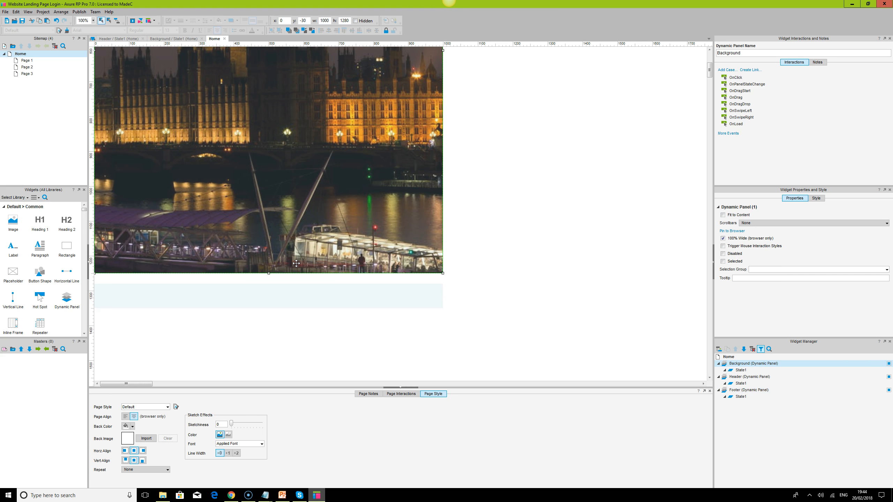
pyautogui.hotkey('ctrl', 'z')
pyautogui.moveTo(268, 308); pyautogui.dragTo(268, 284)
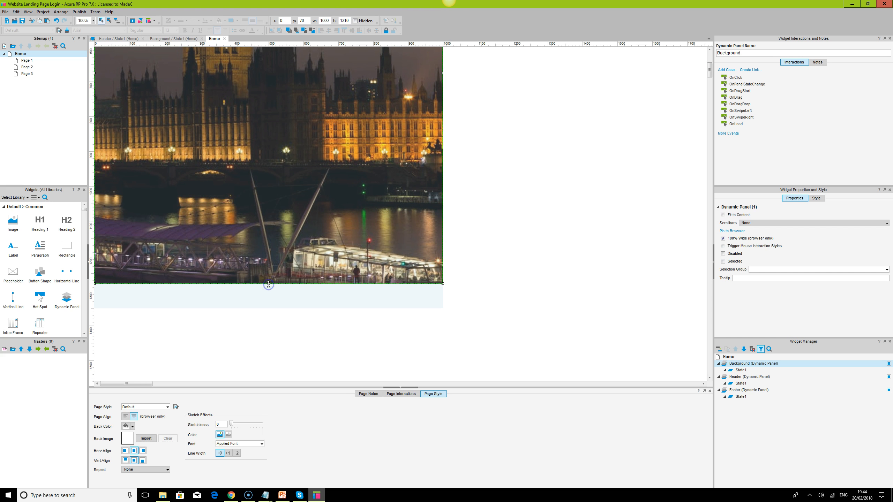
# - Reload the Home page preview in Chrome, examine the header, background and footer, and return to Axure RP
pyautogui.click(229, 497)
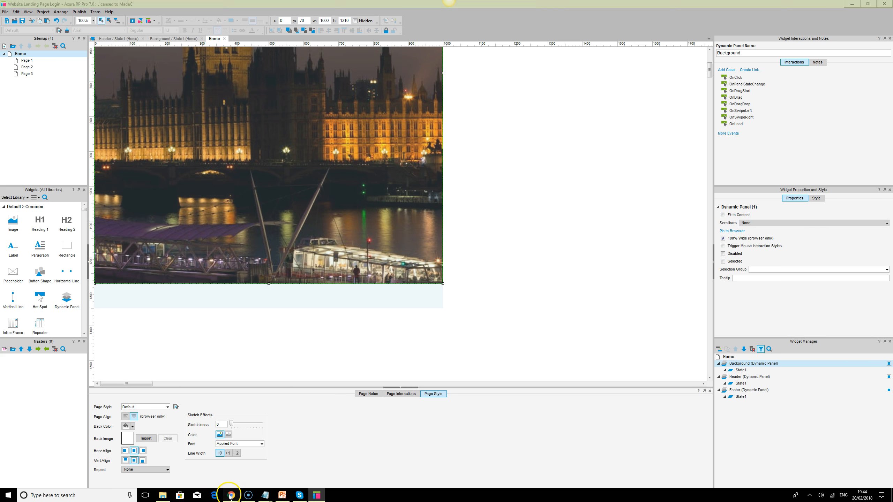
pyautogui.click(26, 17)
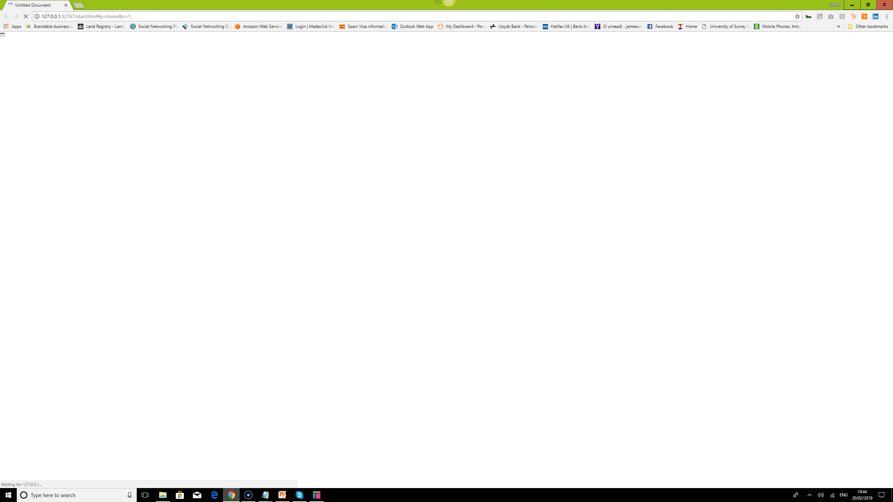
pyautogui.moveTo(889, 74); pyautogui.dragTo(889, 53)
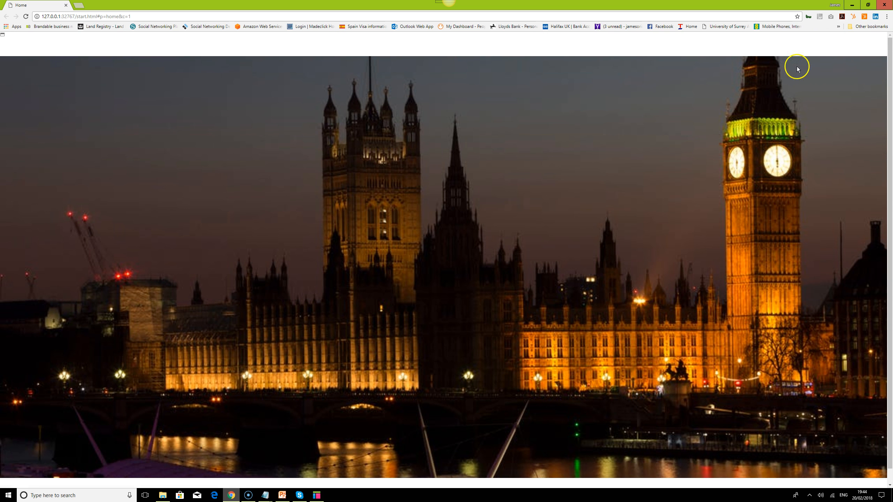
pyautogui.scroll(-1, 880, 165)
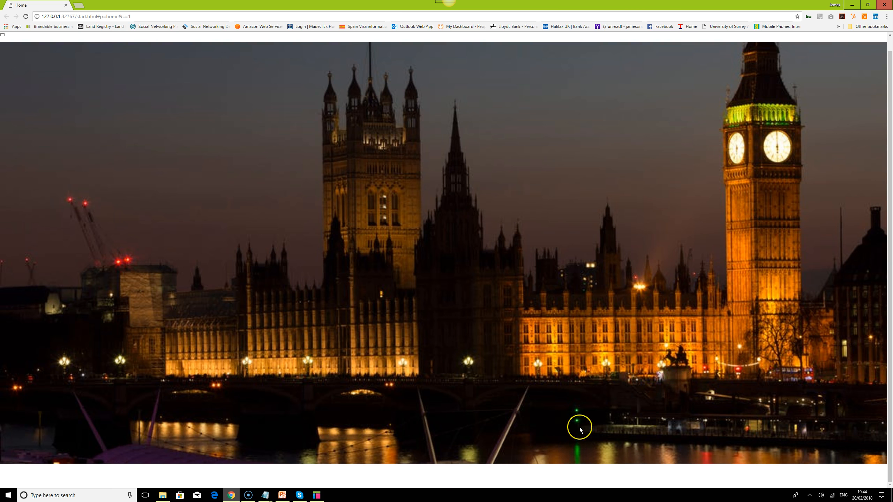
pyautogui.scroll(1, 580, 430)
pyautogui.click(315, 496)
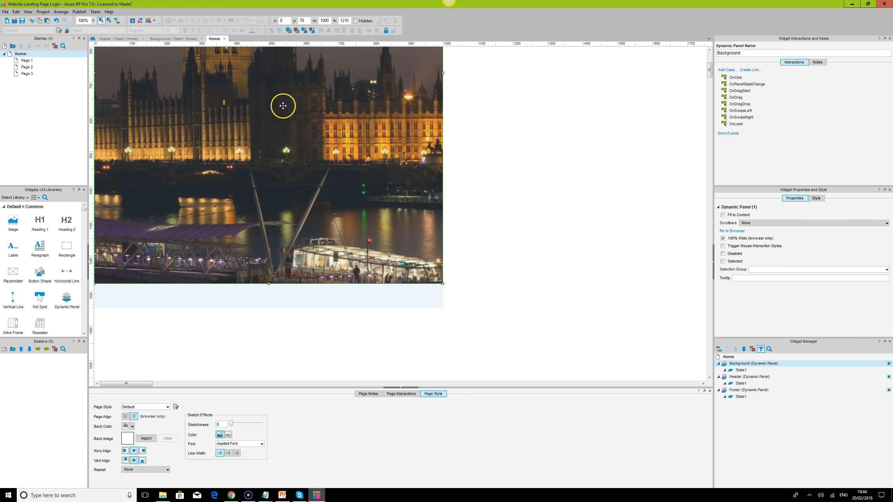
# - Add a rectangle over the background on the Home page at x 510, y 160, sized 450 by 660
pyautogui.moveTo(711, 74); pyautogui.dragTo(710, 53)
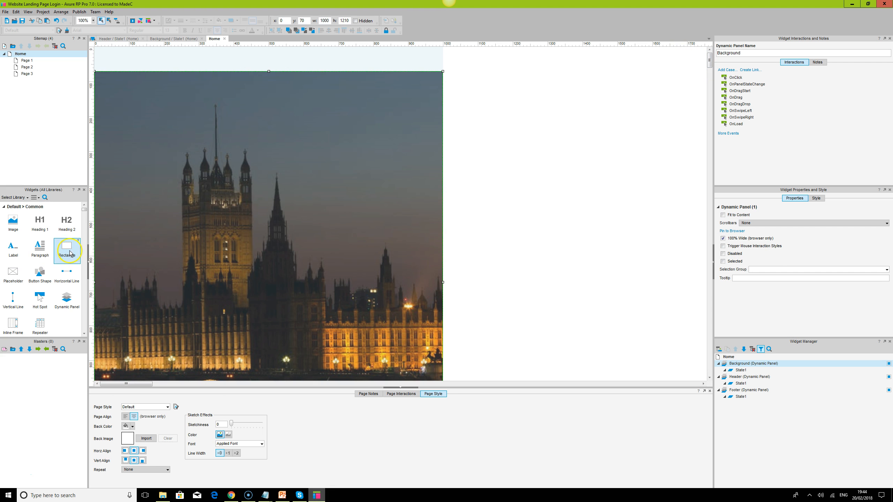
pyautogui.moveTo(68, 250); pyautogui.dragTo(429, 332)
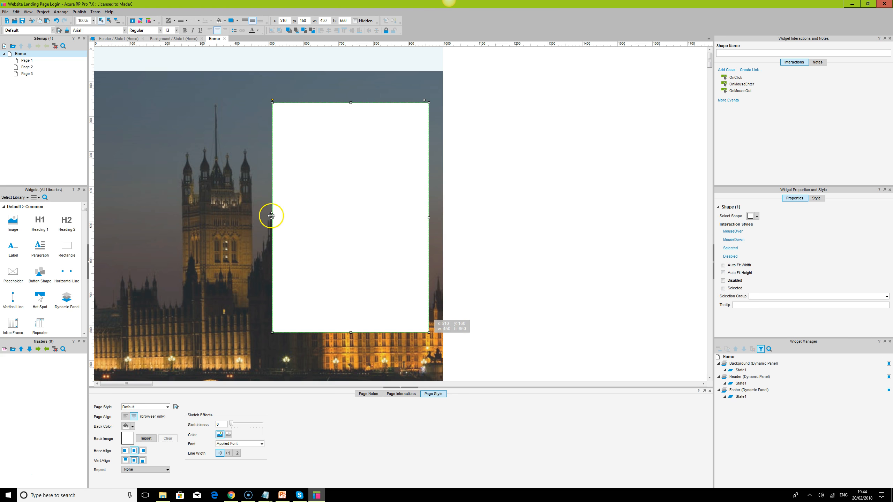
# - Enlarge the white login rectangle to 570 by 730 with its upper corner at x 400, y 160
pyautogui.moveTo(272, 219); pyautogui.dragTo(240, 217)
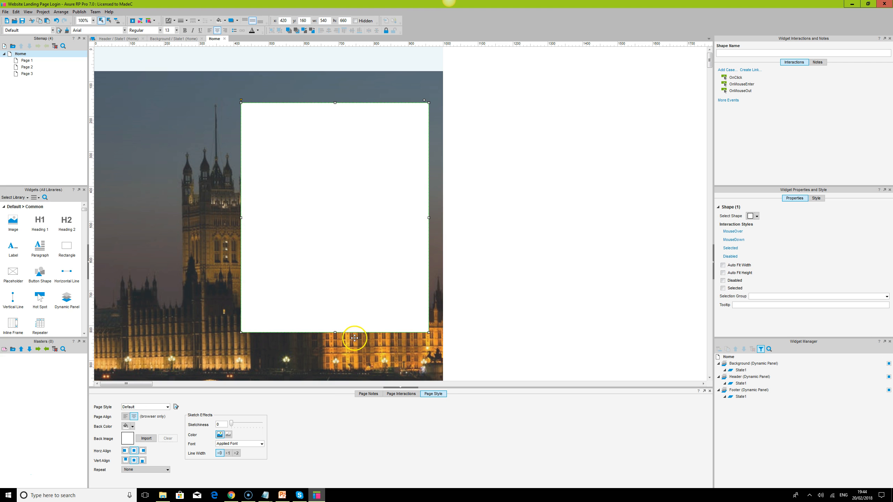
pyautogui.moveTo(334, 332); pyautogui.dragTo(335, 358)
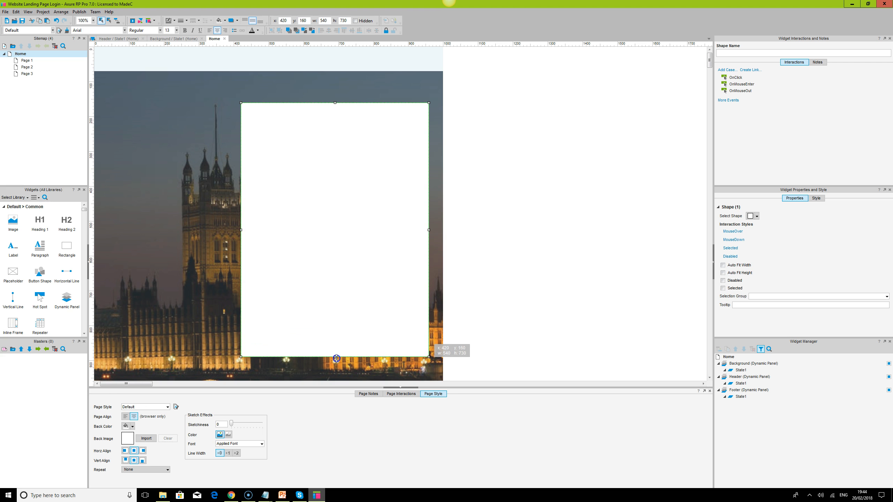
pyautogui.moveTo(241, 230); pyautogui.dragTo(235, 229)
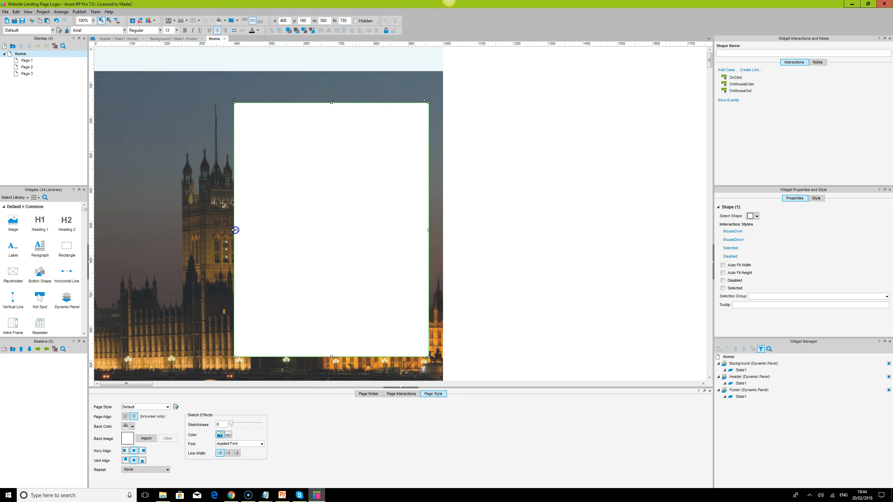
pyautogui.moveTo(428, 231); pyautogui.dragTo(431, 231)
pyautogui.click(514, 209)
pyautogui.click(346, 178)
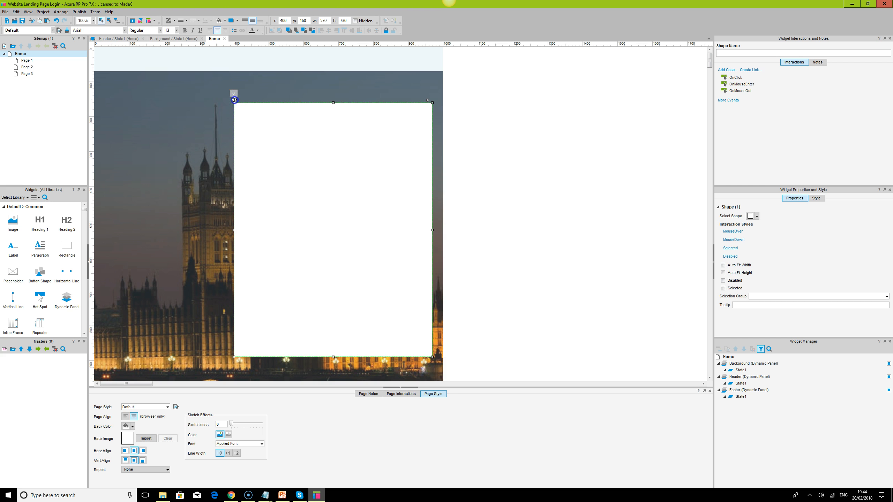
# - Round the corners of the white login rectangle slightly and set its border line width to None
pyautogui.moveTo(235, 100); pyautogui.dragTo(235, 101)
pyautogui.click(504, 162)
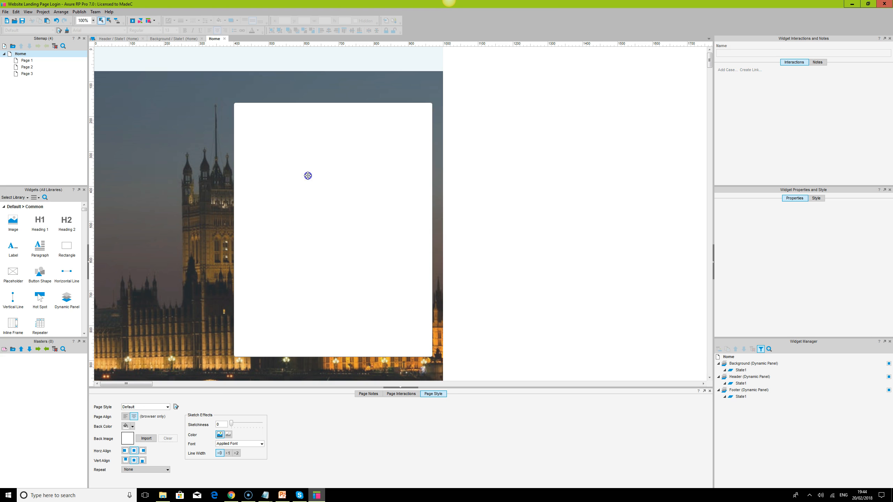
pyautogui.click(307, 175)
pyautogui.click(187, 20)
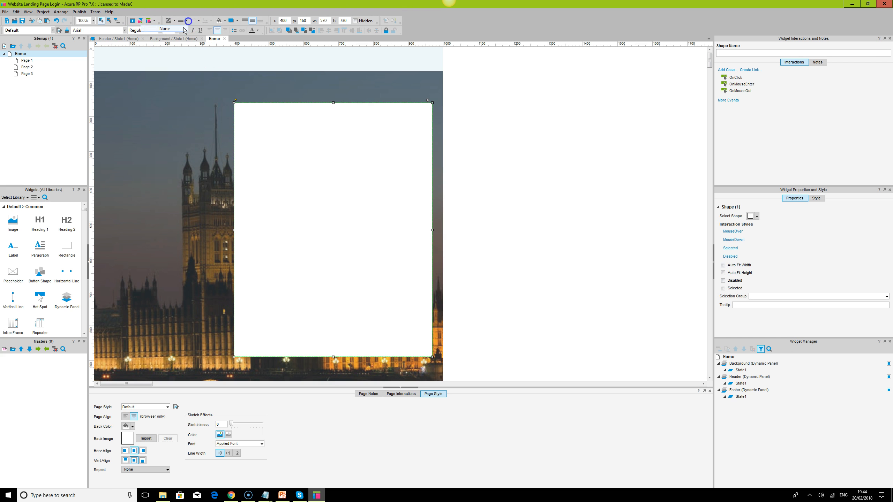
pyautogui.click(187, 20)
pyautogui.click(183, 29)
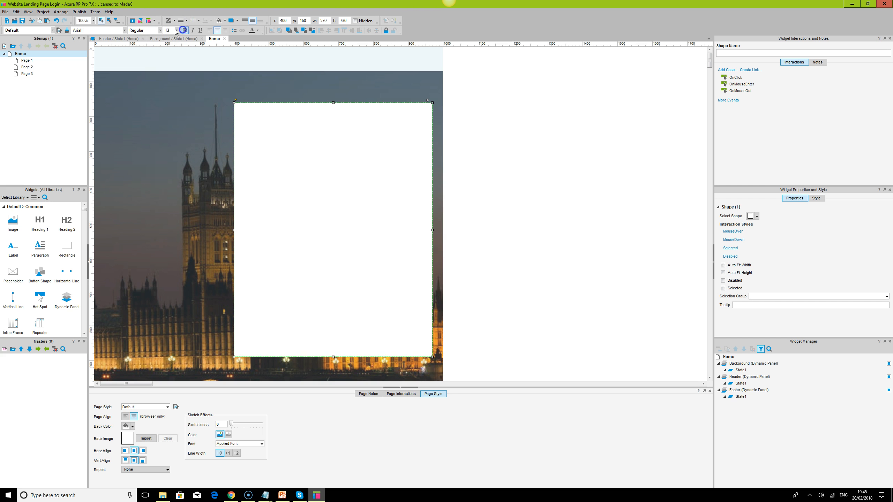
# - Set the font of the white login rectangle to Roboto
pyautogui.click(100, 29)
pyautogui.write('Roboto')
pyautogui.click(489, 175)
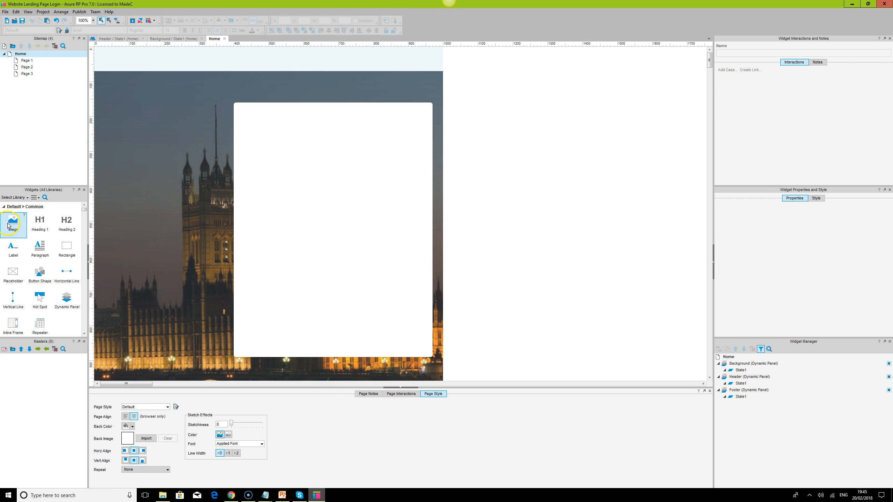
# - Add a 90 by 90 image placeholder in the login box at x 640, y 190, with an outer shadow offset x 0, y 3
pyautogui.moveTo(13, 224); pyautogui.dragTo(349, 145)
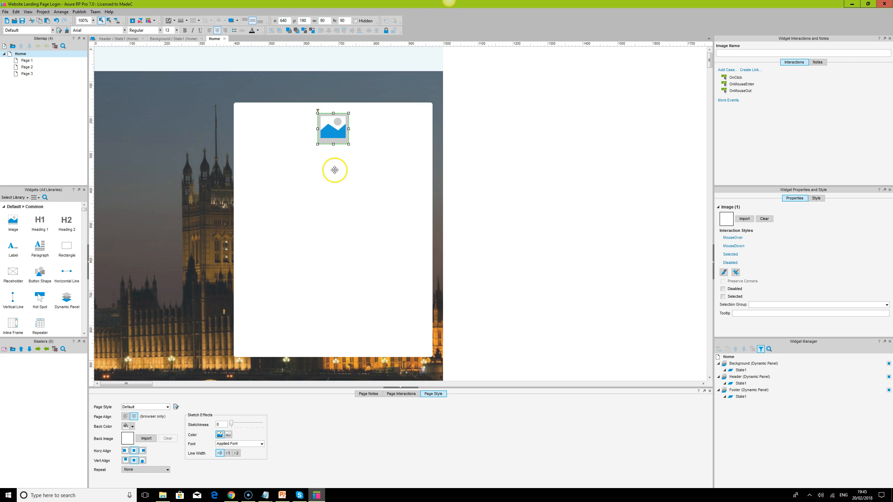
pyautogui.click(237, 22)
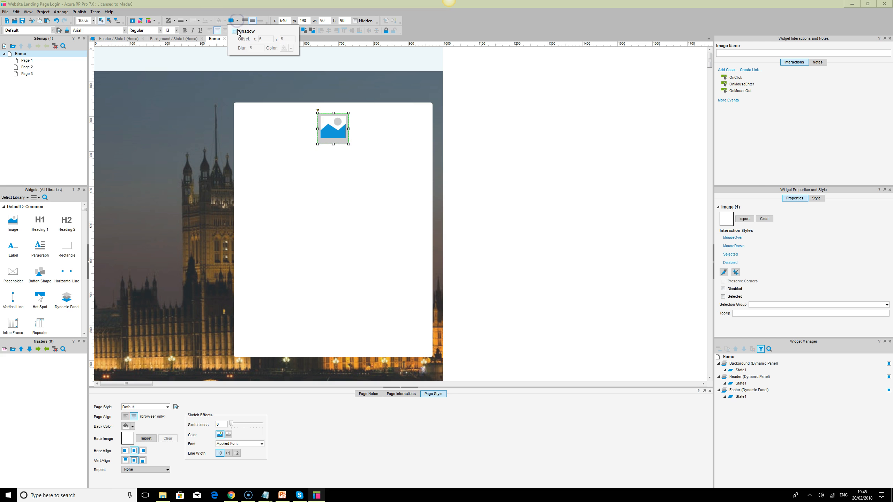
pyautogui.click(234, 31)
pyautogui.doubleClick(263, 40)
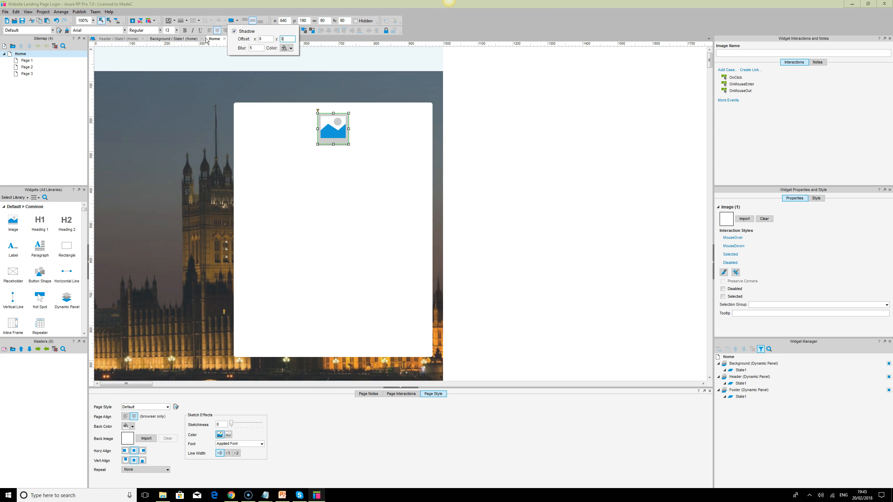
pyautogui.click(646, 248)
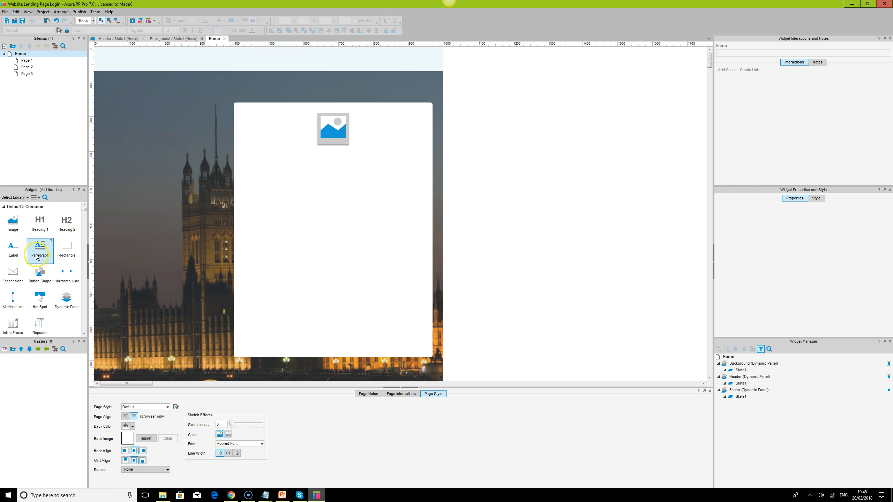
# - Add a Heading 1 below the image placeholder at x 608, y 303 and change its text to My Account
pyautogui.moveTo(40, 223); pyautogui.dragTo(308, 155)
pyautogui.doubleClick(338, 161)
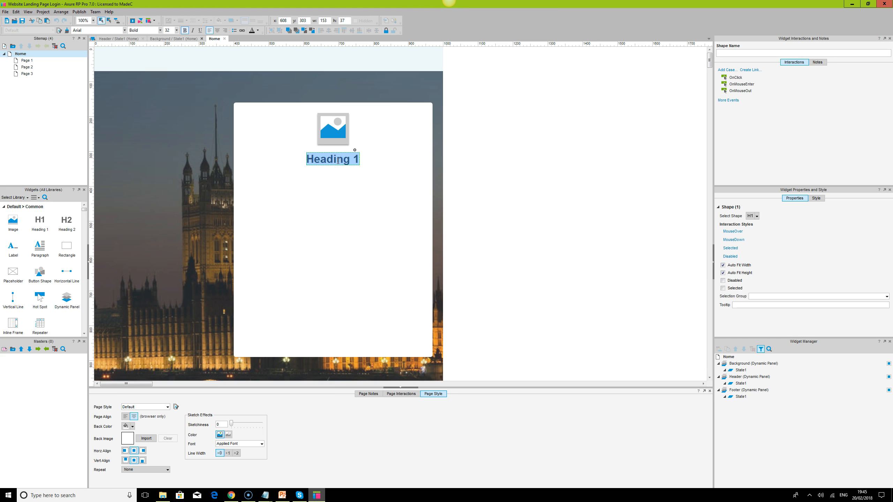
pyautogui.write('My')
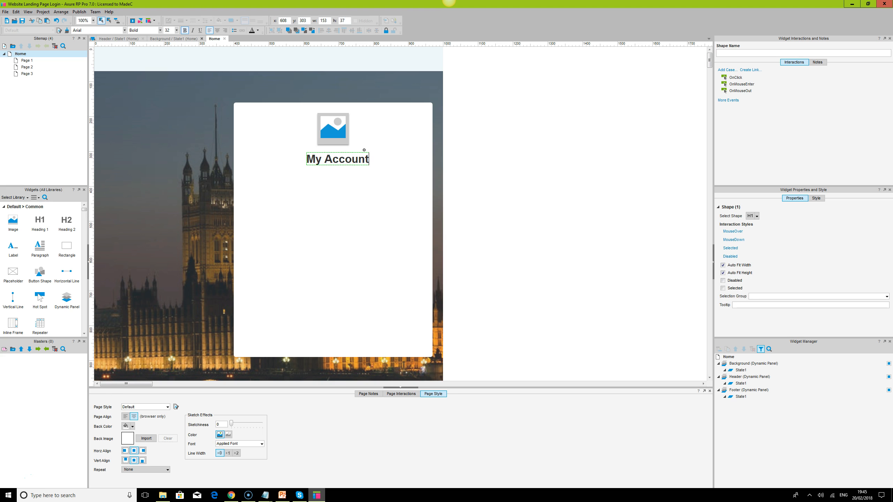
pyautogui.write(' Account')
pyautogui.click(613, 166)
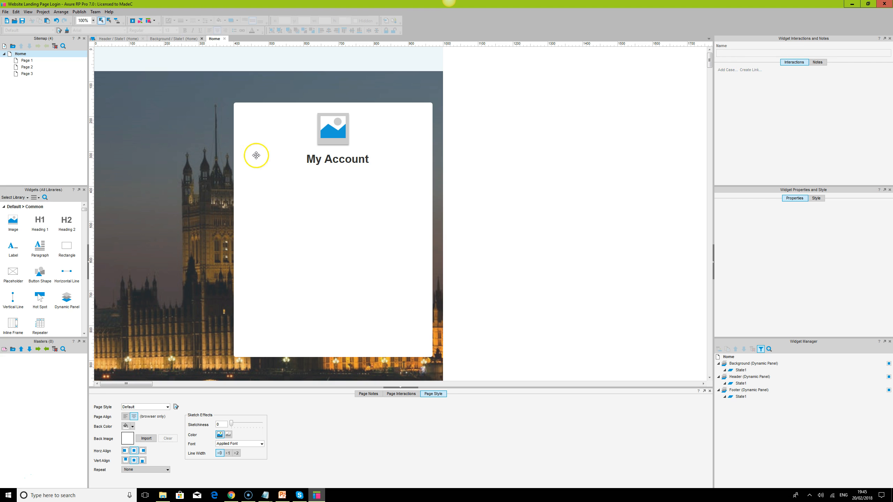
# - Add a text field below the heading at x 470, y 405, sized 460 by 65, with the hint text Username
pyautogui.click(343, 167)
pyautogui.scroll(-1, 57, 280)
pyautogui.scroll(-3, 57, 279)
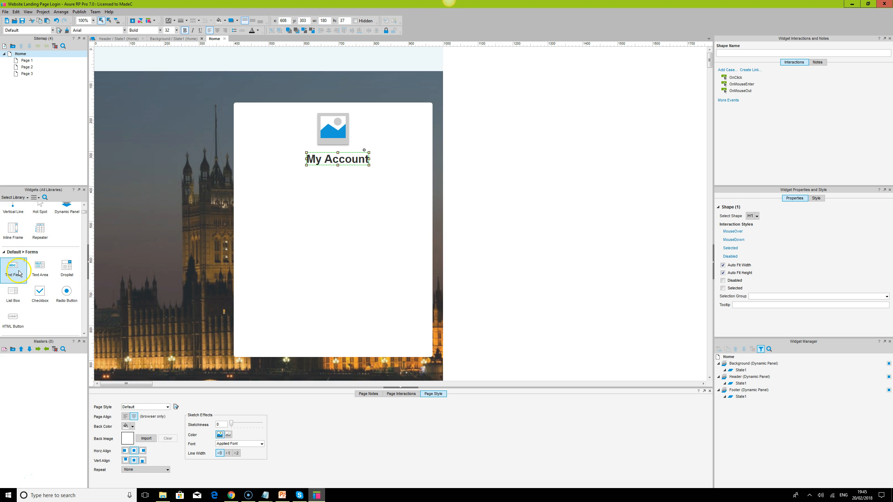
pyautogui.moveTo(12, 269); pyautogui.dragTo(258, 189)
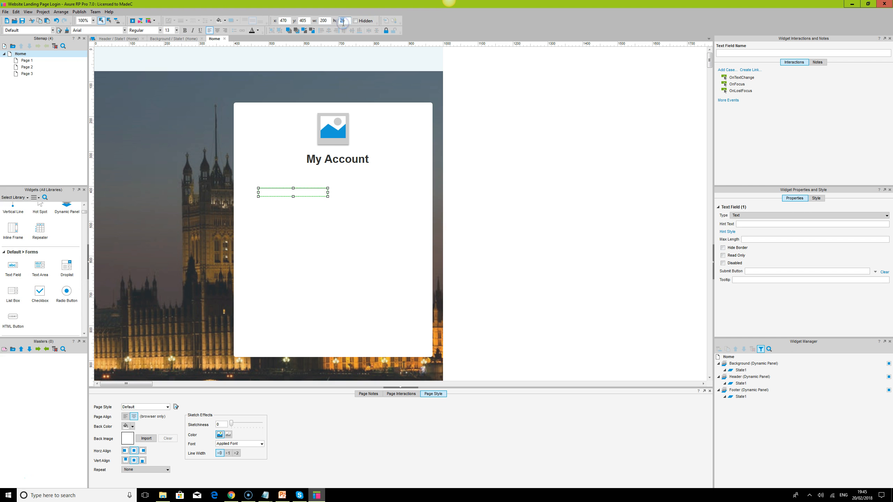
pyautogui.press('Return')
pyautogui.write('60')
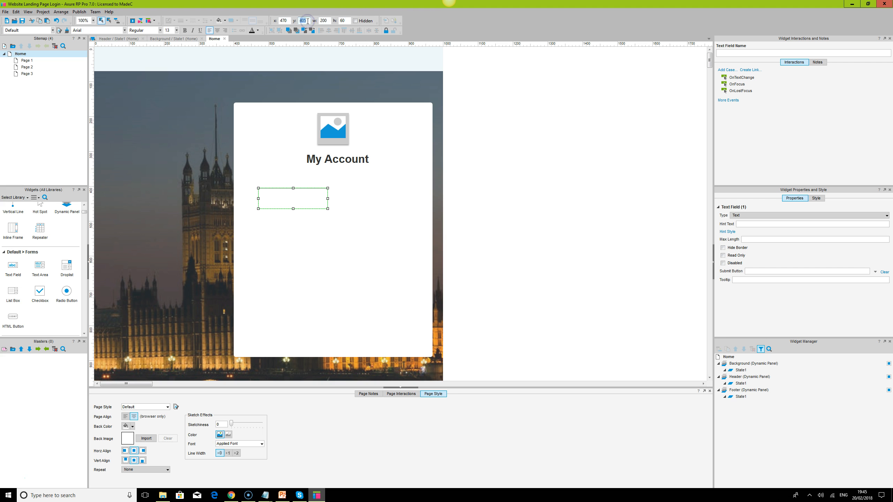
pyautogui.click(349, 21)
pyautogui.press('Return')
pyautogui.moveTo(330, 199); pyautogui.dragTo(418, 199)
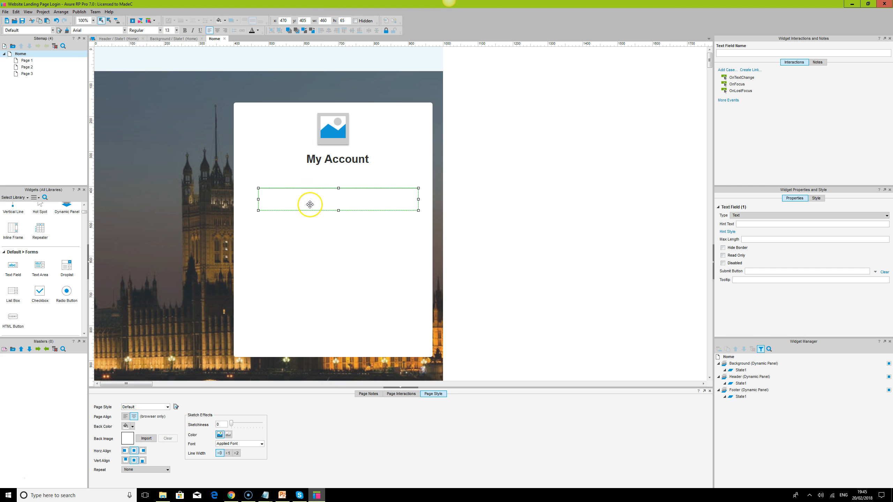
pyautogui.click(770, 224)
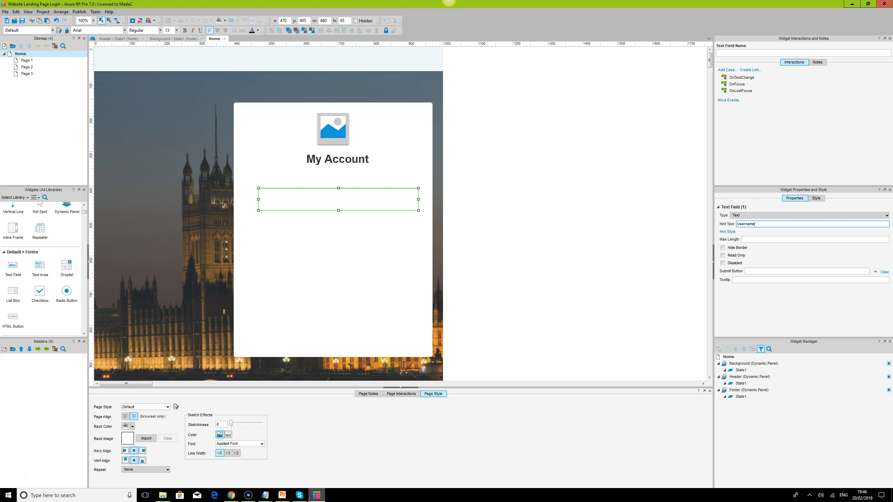
pyautogui.click(493, 216)
# - Duplicate the Username text field directly below at y 510 and set the copy's hint text to Password
pyautogui.click(314, 204)
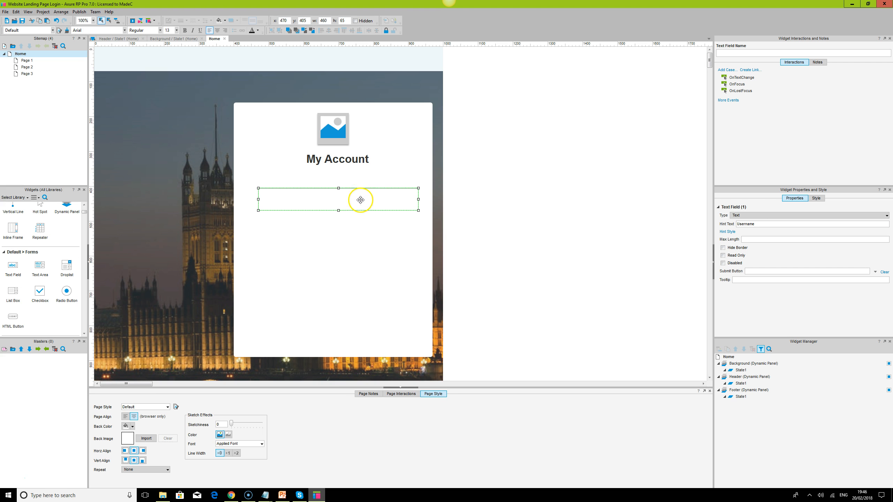
pyautogui.moveTo(361, 200); pyautogui.dragTo(360, 237)
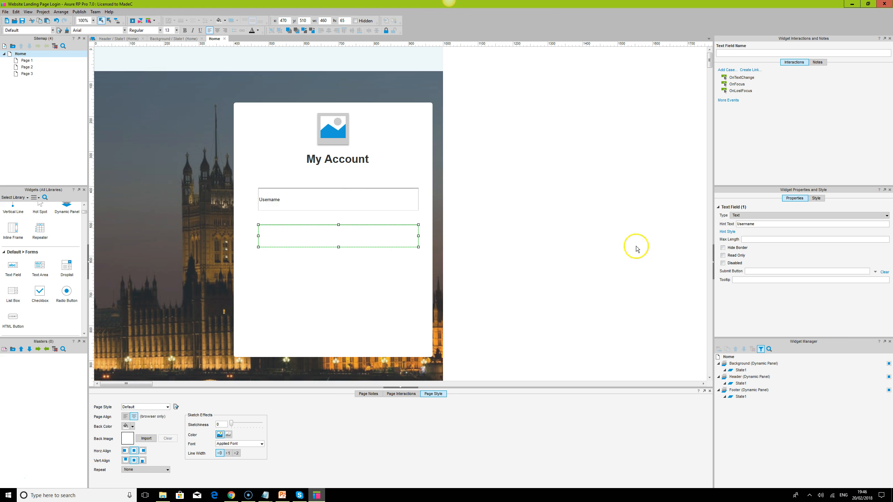
pyautogui.click(828, 227)
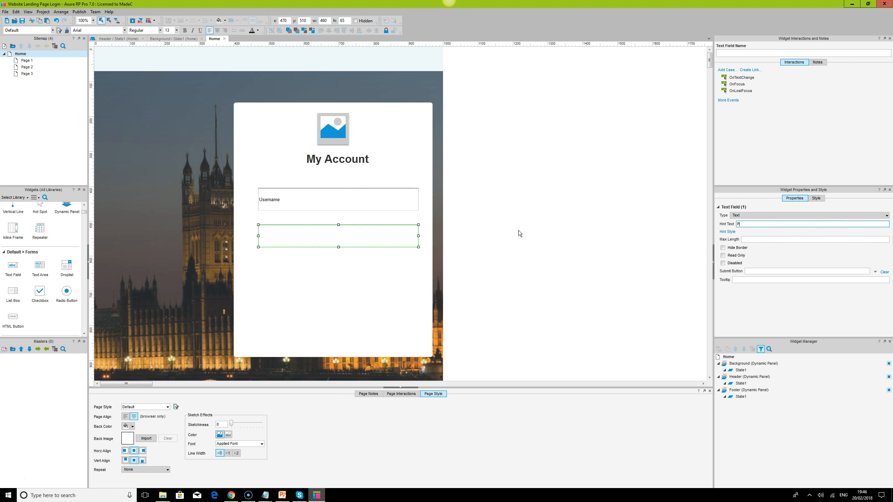
pyautogui.click(534, 253)
# - Move the Password field down and place copies of the My Account heading above both fields at x 470, y 358 and y 506
pyautogui.click(299, 240)
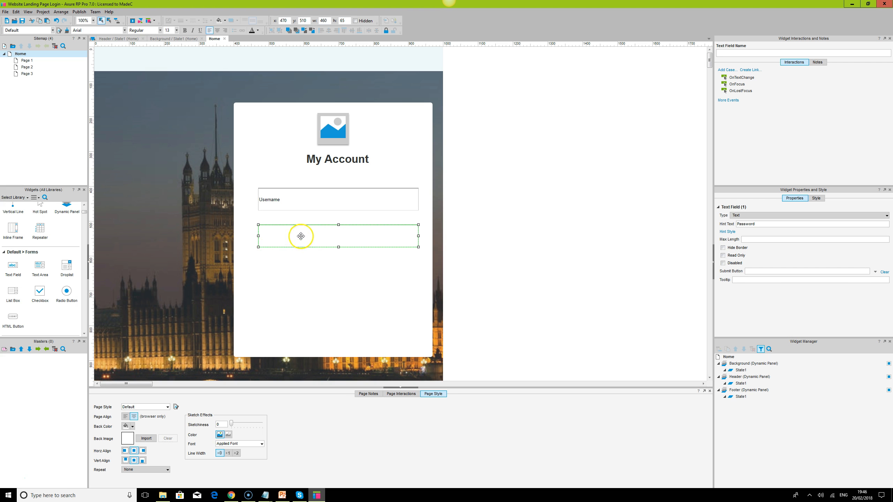
pyautogui.click(316, 162)
pyautogui.moveTo(316, 162); pyautogui.dragTo(295, 232)
pyautogui.hotkey('ctrl', 'd')
pyautogui.click(305, 240)
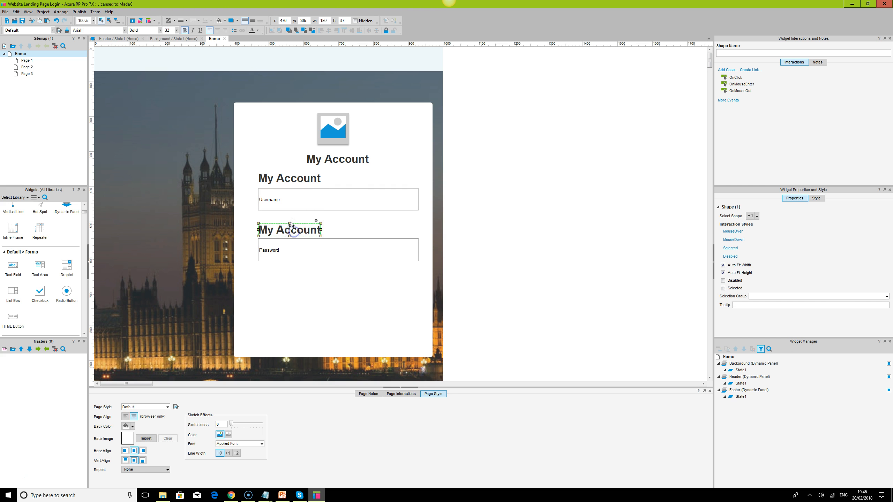
# - Change the font of both field labels to Roboto and set the font size of the label above Username to 20
pyautogui.keyDown('ctrl'); pyautogui.click(290, 178); pyautogui.keyUp('ctrl')
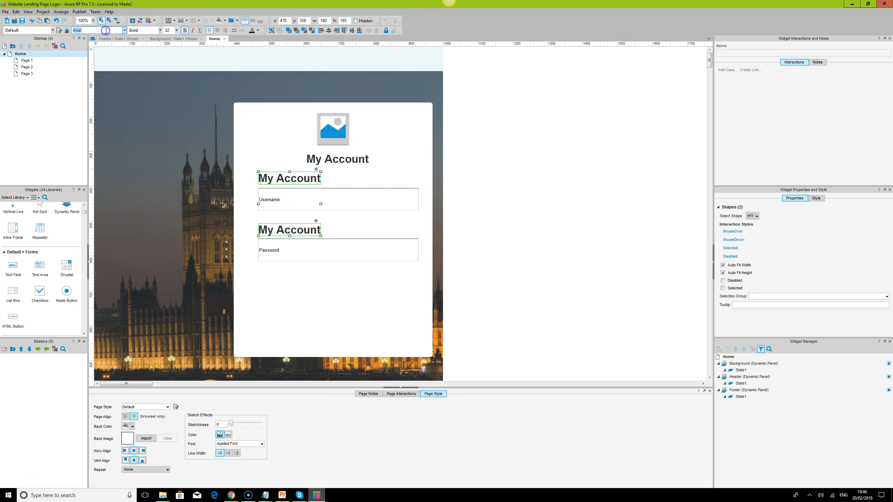
pyautogui.press('Return')
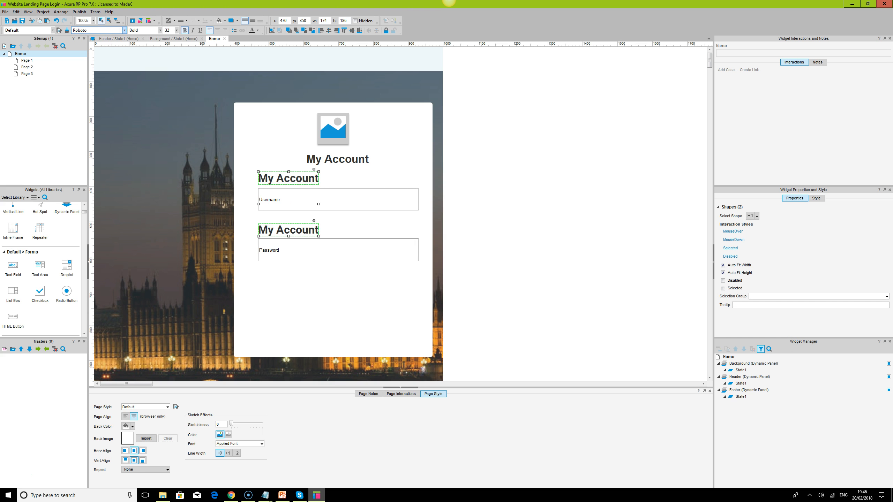
pyautogui.click(308, 179)
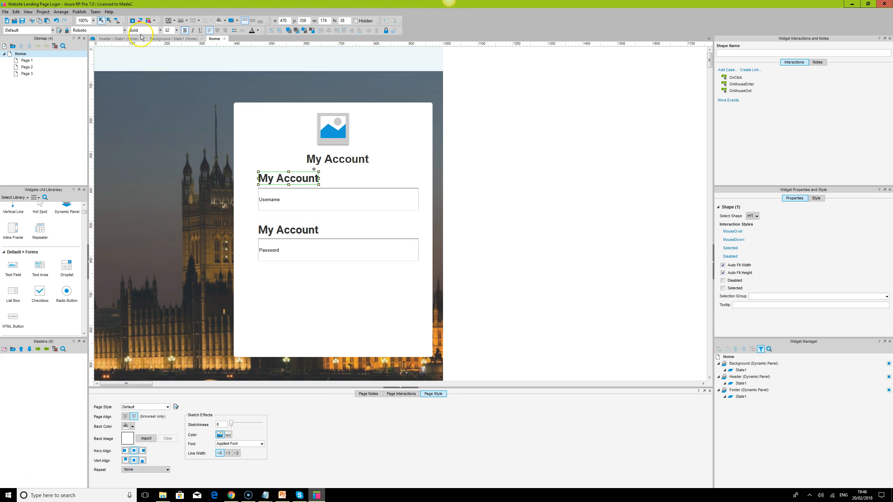
pyautogui.click(168, 30)
pyautogui.write('20')
pyautogui.press('Return')
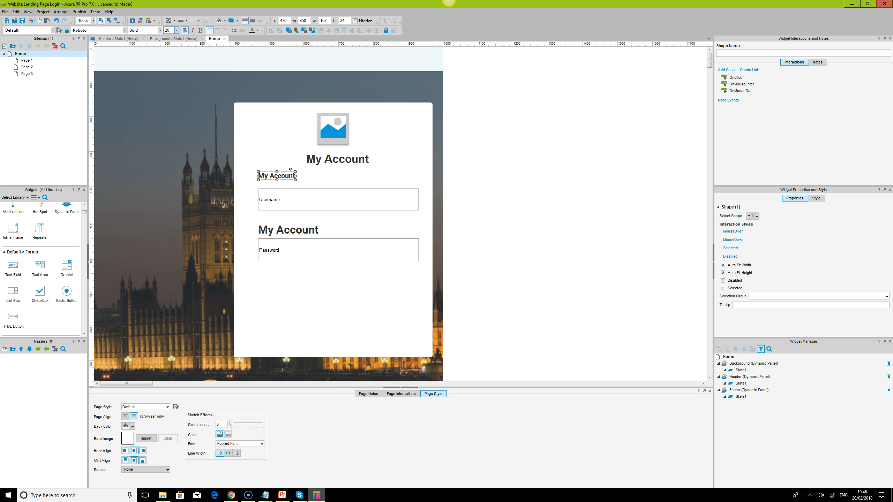
# - Enlarge the label above the Username field to 200 by 37 and align its text vertically to the middle
pyautogui.moveTo(296, 180); pyautogui.dragTo(328, 185)
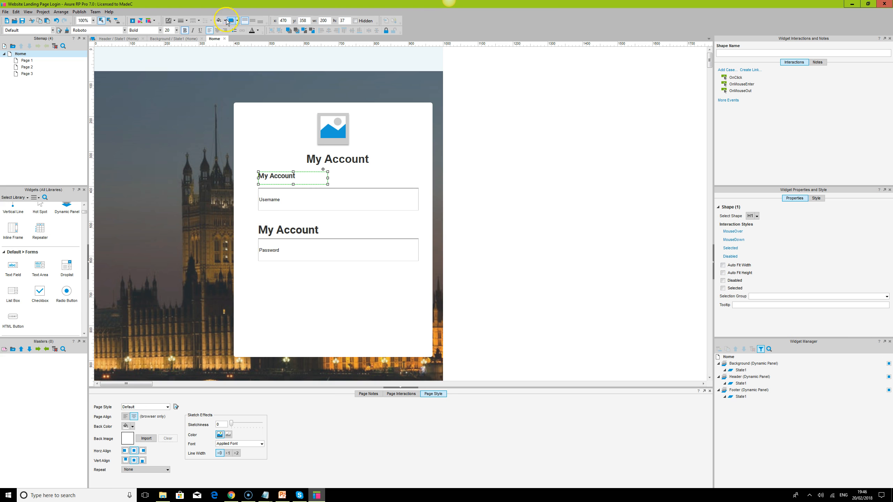
pyautogui.click(253, 20)
# - Set the font size of the label above the Password field to 20
pyautogui.click(297, 229)
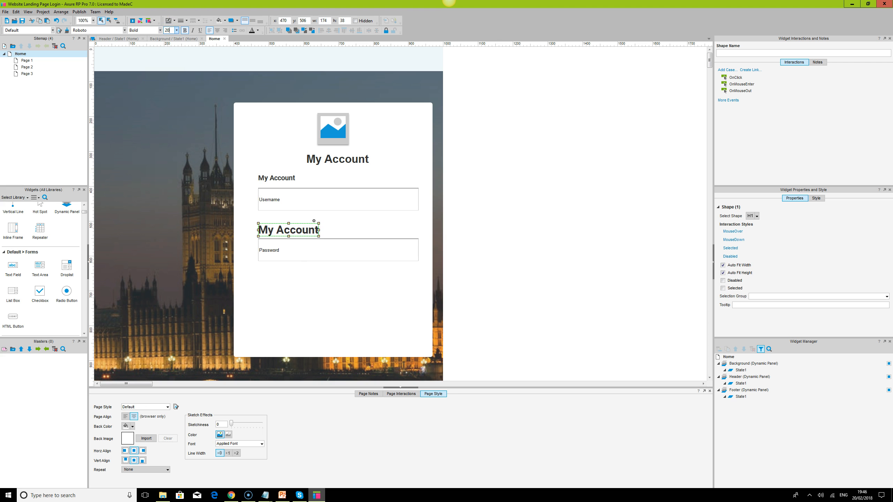
pyautogui.write('20')
pyautogui.press('Return')
# - Resize the label above the Password field to 200 by 37 and align its text vertically to the middle
pyautogui.click(280, 180)
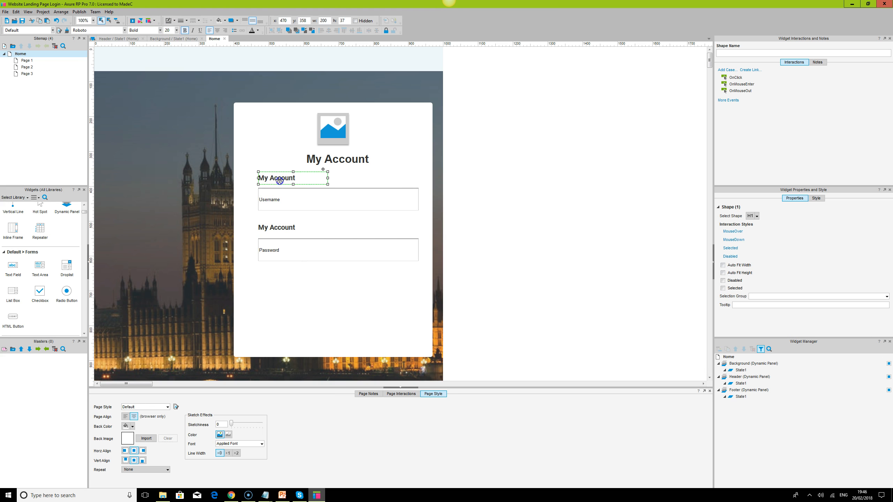
pyautogui.click(283, 227)
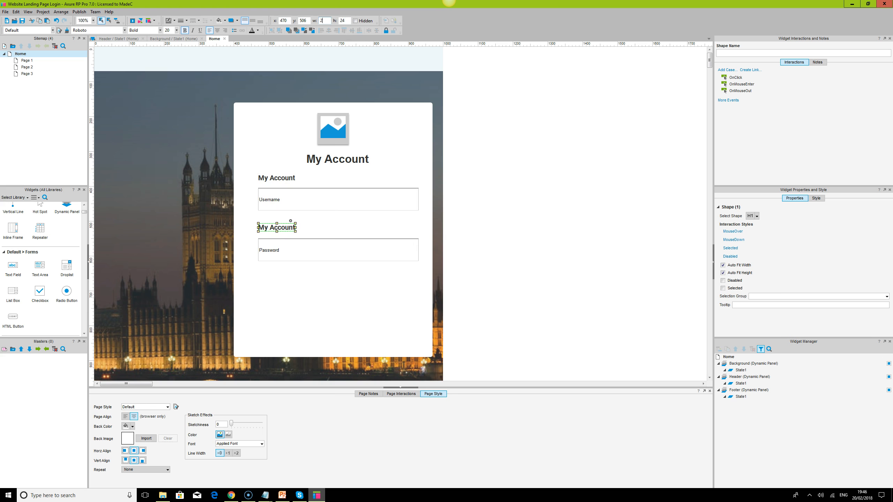
pyautogui.press('Tab')
pyautogui.write('37')
pyautogui.press('Return')
pyautogui.click(254, 21)
pyautogui.click(285, 178)
pyautogui.keyDown('ctrl'); pyautogui.click(291, 229); pyautogui.keyUp('ctrl')
pyautogui.click(298, 196)
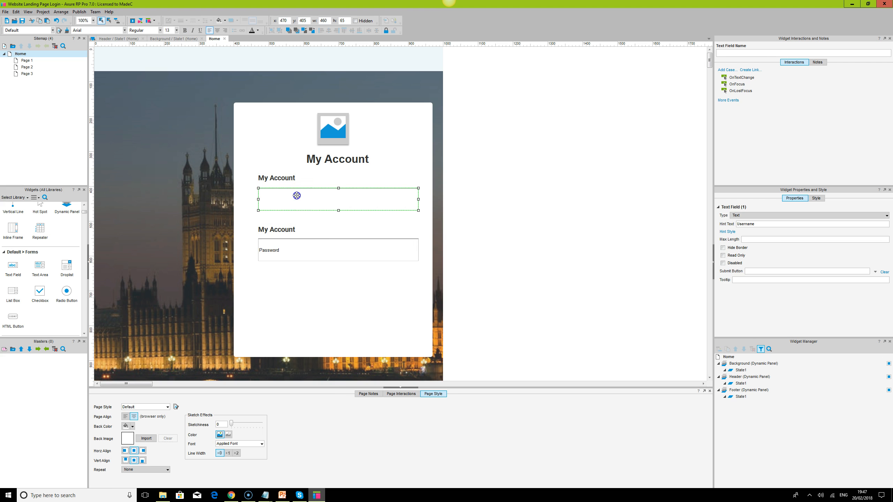
# - Change the font of the Username and Password text fields to Roboto at size 16
pyautogui.keyDown('ctrl'); pyautogui.click(308, 260); pyautogui.keyUp('ctrl')
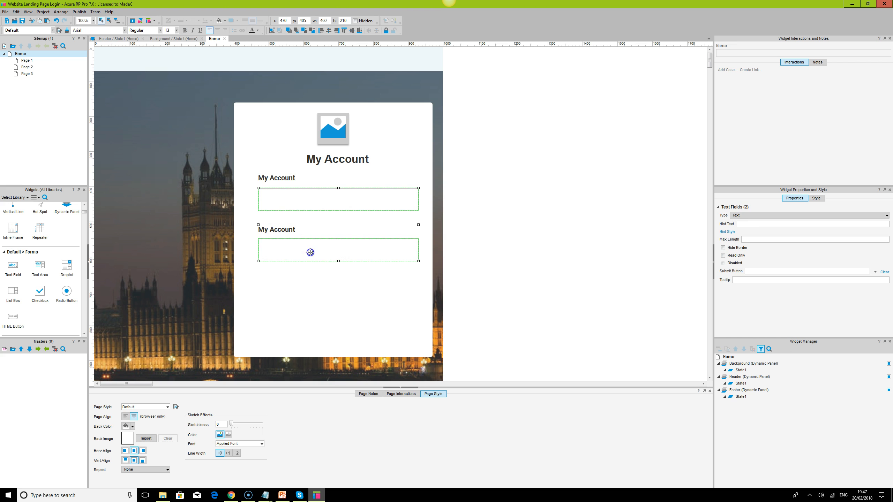
pyautogui.click(115, 28)
pyautogui.click(584, 261)
# - Set the text colour of both the Username and Password text fields to grey
pyautogui.click(283, 229)
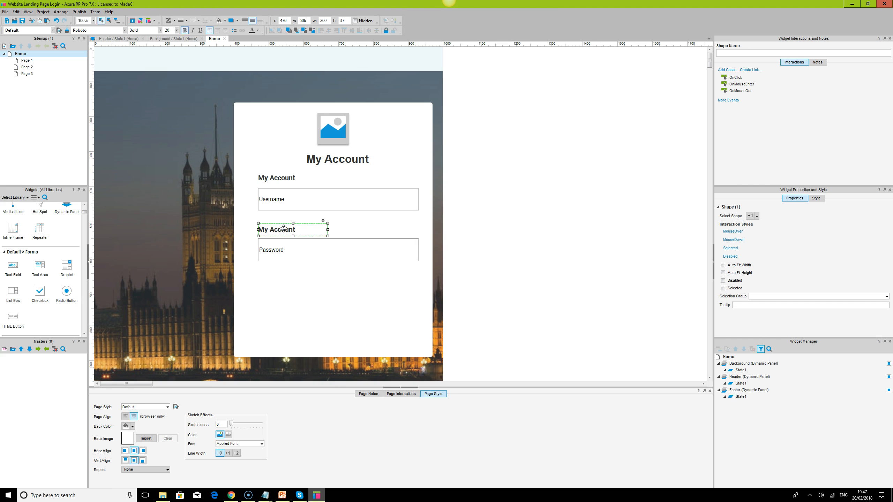
pyautogui.click(279, 252)
pyautogui.keyDown('ctrl'); pyautogui.click(280, 200); pyautogui.keyUp('ctrl')
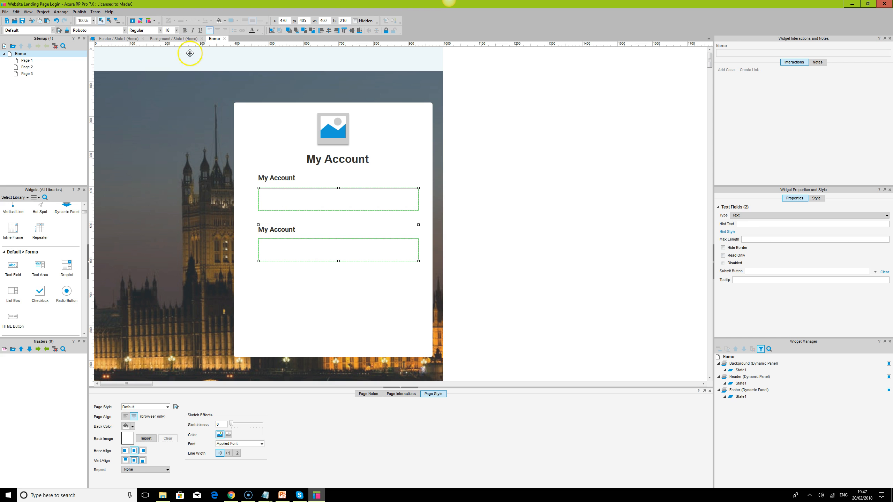
pyautogui.click(259, 31)
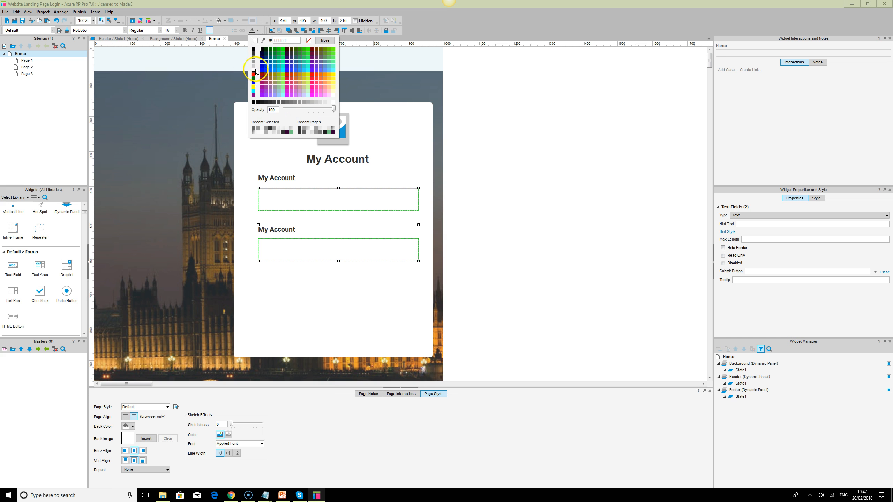
pyautogui.click(253, 70)
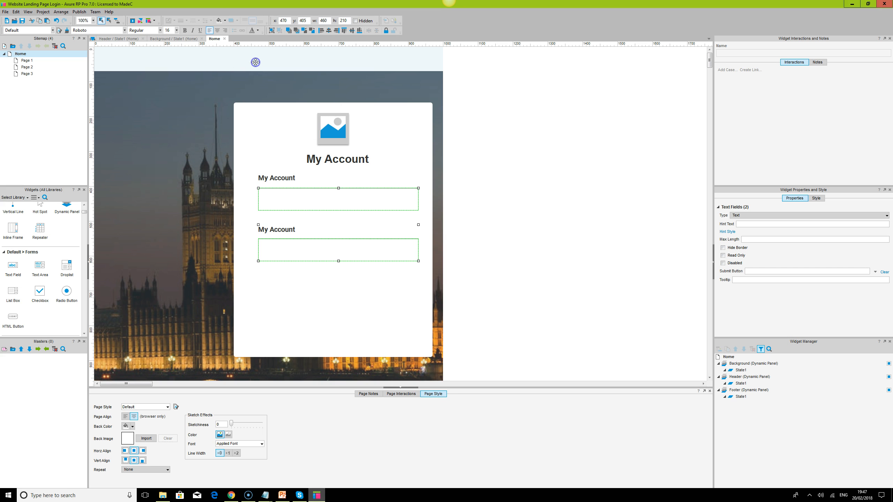
pyautogui.click(258, 31)
pyautogui.click(254, 59)
pyautogui.click(550, 181)
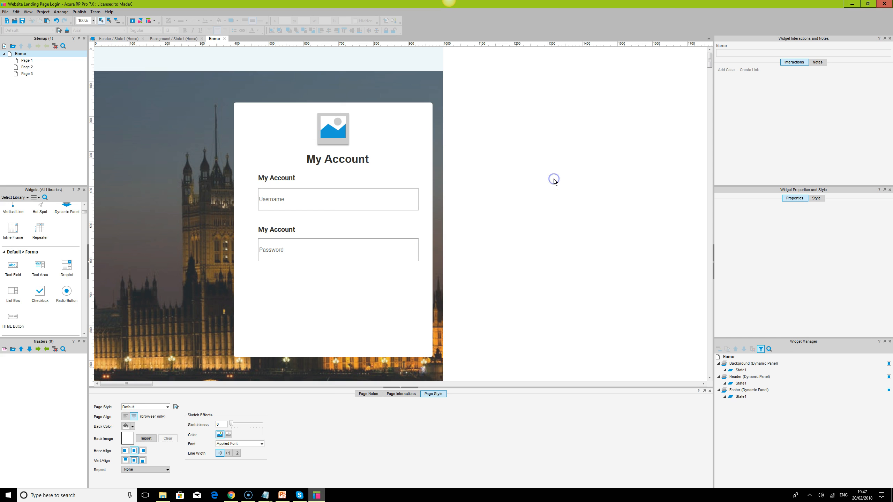
# - Duplicate the label above the Username field, place the copy flush with the field's right edge and right-align its text
pyautogui.click(284, 175)
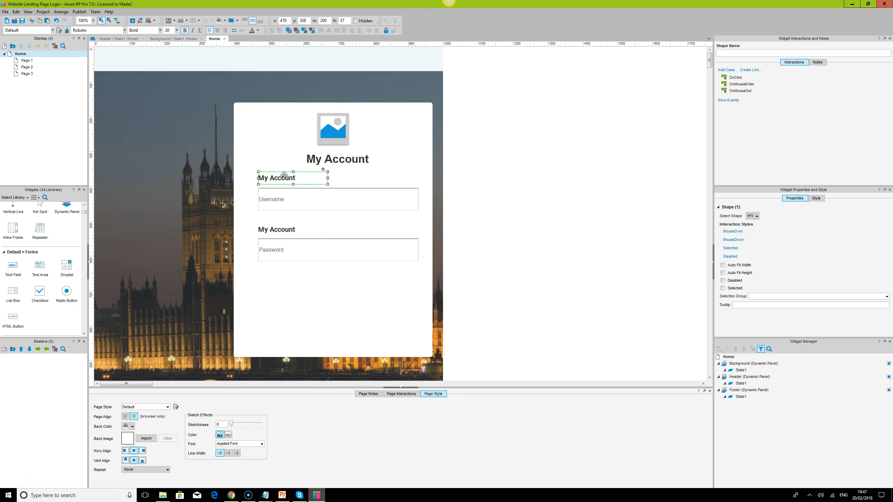
pyautogui.hotkey('ctrl', 'v')
pyautogui.moveTo(283, 181); pyautogui.dragTo(372, 178)
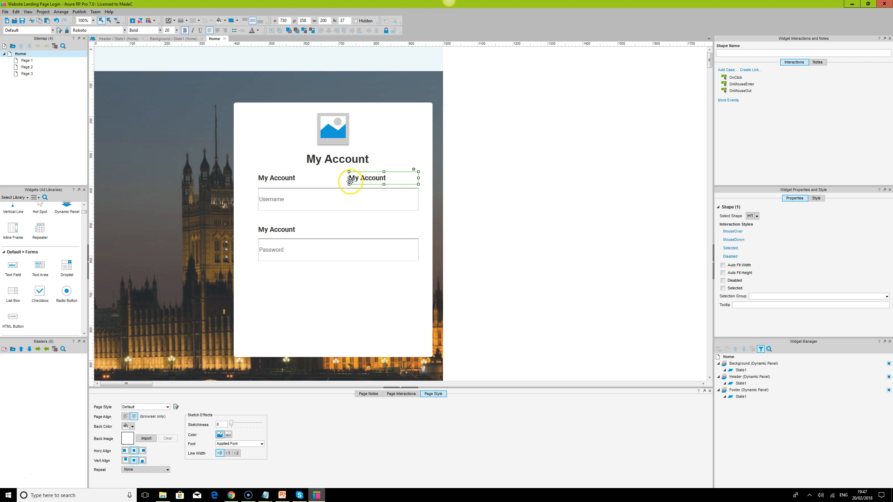
pyautogui.click(225, 31)
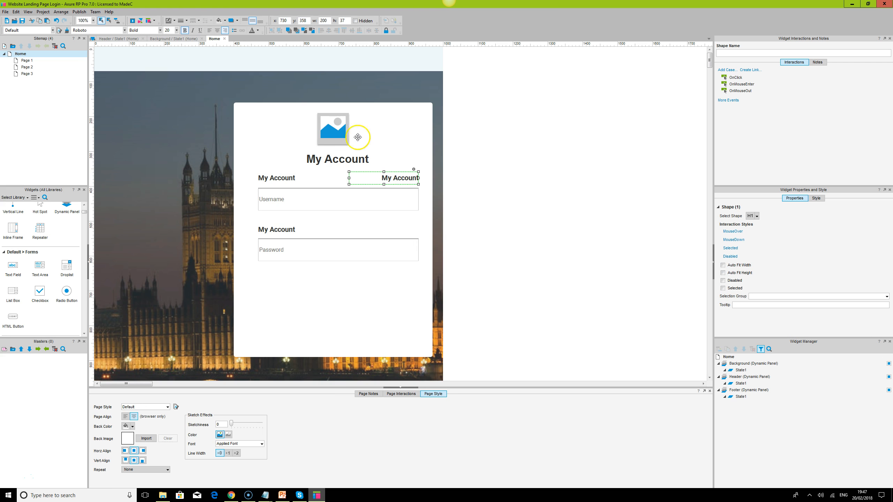
# - Change the text of the copied label above the Username field to "Forgot username"
pyautogui.doubleClick(399, 179)
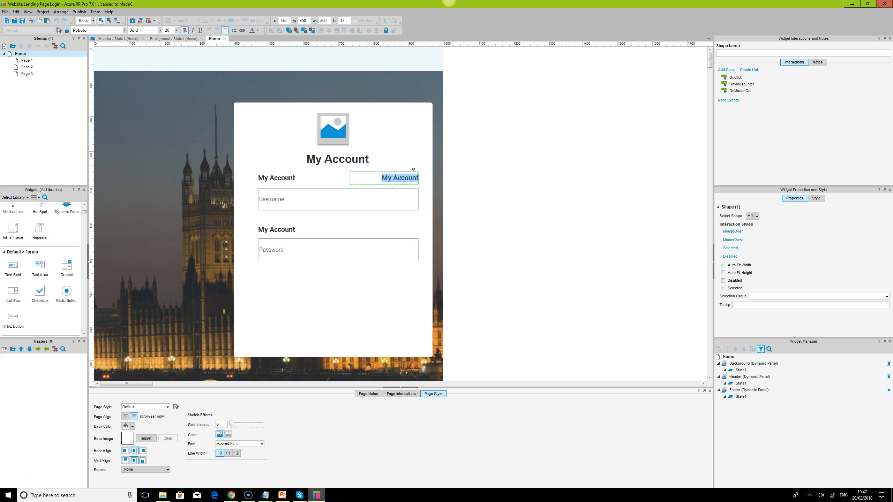
pyautogui.press('BackSpace')
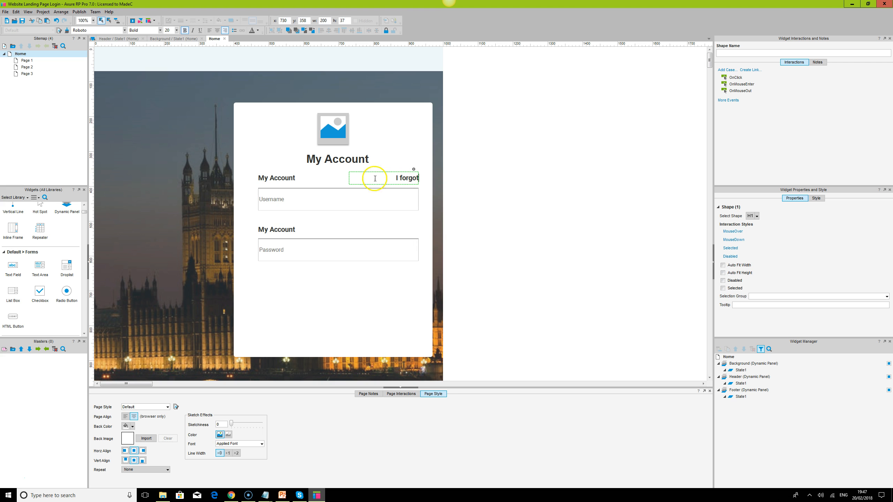
pyautogui.click(470, 226)
pyautogui.click(401, 176)
pyautogui.doubleClick(402, 176)
pyautogui.write('Forgot username')
pyautogui.click(583, 294)
# - Copy the "Forgot username" text to just above the Password field and change the copy to "Forgot password"
pyautogui.click(408, 178)
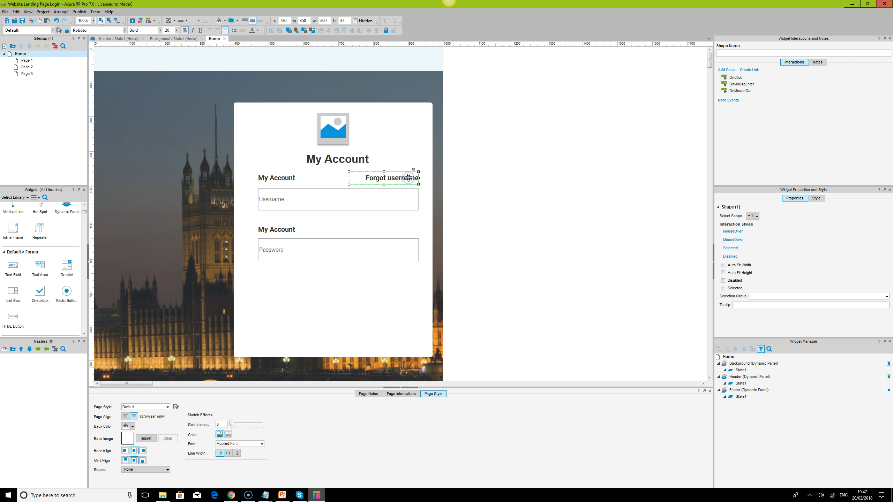
pyautogui.moveTo(408, 178); pyautogui.dragTo(407, 226)
pyautogui.doubleClick(406, 227)
pyautogui.click(409, 228)
pyautogui.doubleClick(410, 228)
pyautogui.write('password')
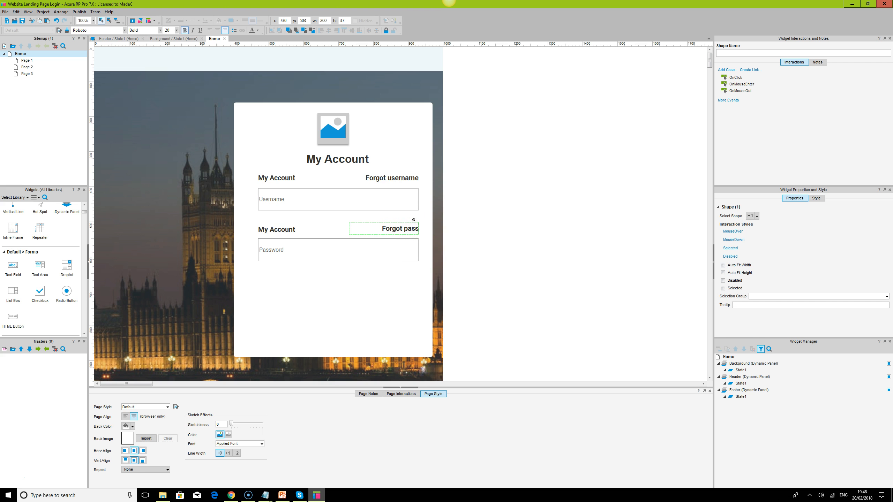
pyautogui.click(528, 239)
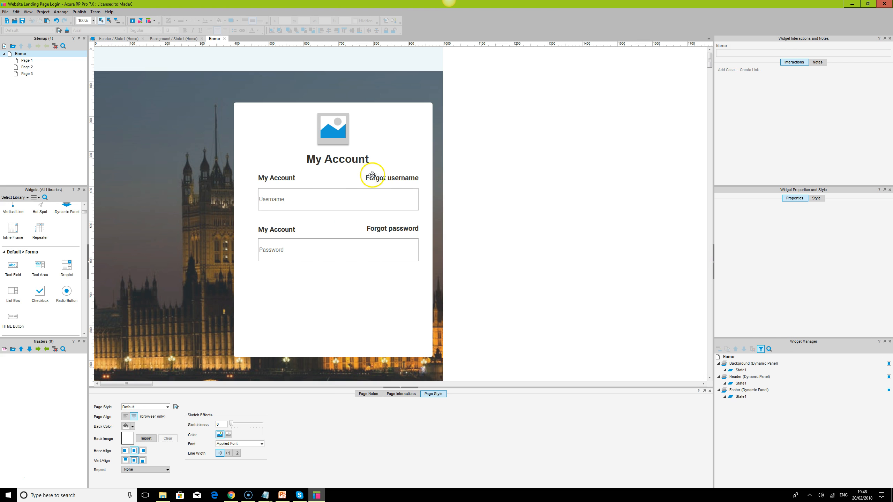
# - Set "Forgot username" and "Forgot password" to font size 14 and remove their bold formatting
pyautogui.click(373, 175)
pyautogui.keyDown('ctrl'); pyautogui.click(382, 232); pyautogui.keyUp('ctrl')
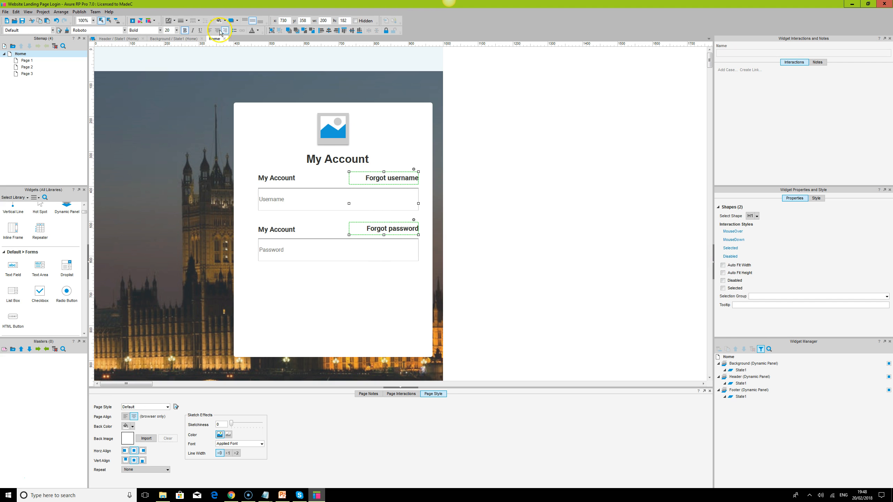
pyautogui.click(168, 30)
pyautogui.write('14')
pyautogui.press('Return')
pyautogui.click(185, 30)
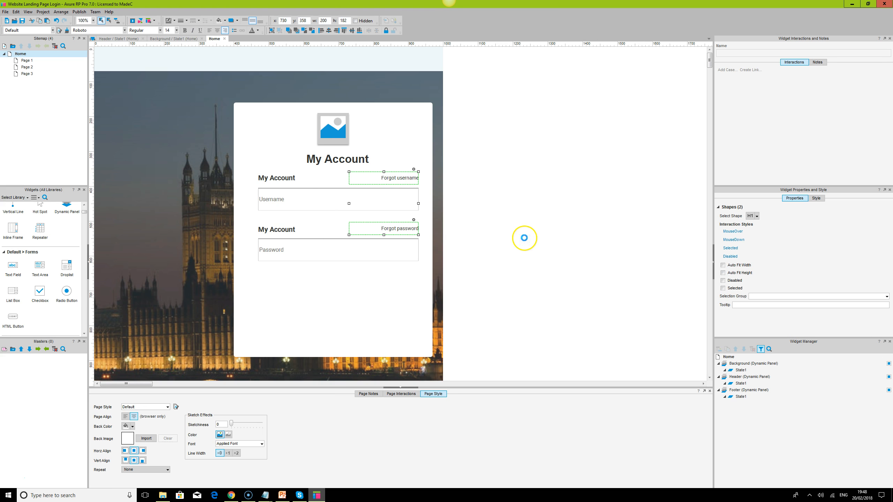
pyautogui.click(489, 233)
# - Align each field label and its forgot text to the same vertical middle, in both the Username and Password rows
pyautogui.click(265, 180)
pyautogui.keyDown('ctrl'); pyautogui.click(399, 179); pyautogui.keyUp('ctrl')
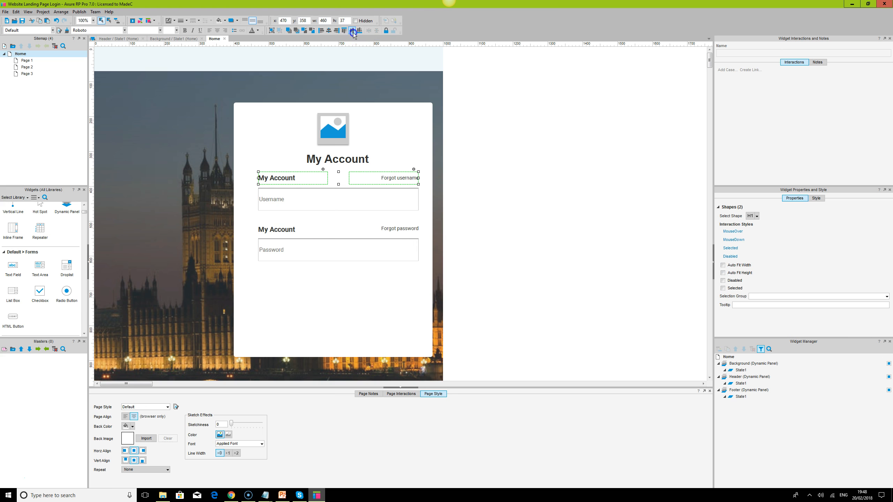
pyautogui.click(290, 233)
pyautogui.keyDown('ctrl'); pyautogui.click(408, 231); pyautogui.keyUp('ctrl')
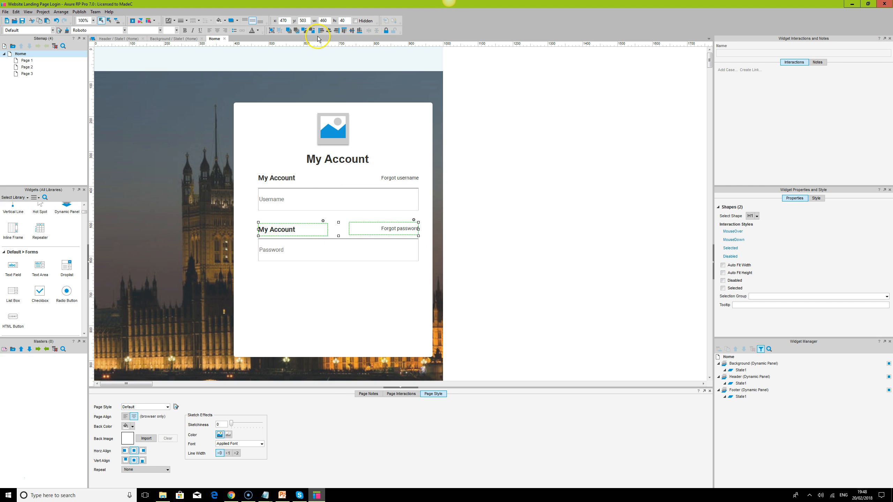
pyautogui.click(352, 30)
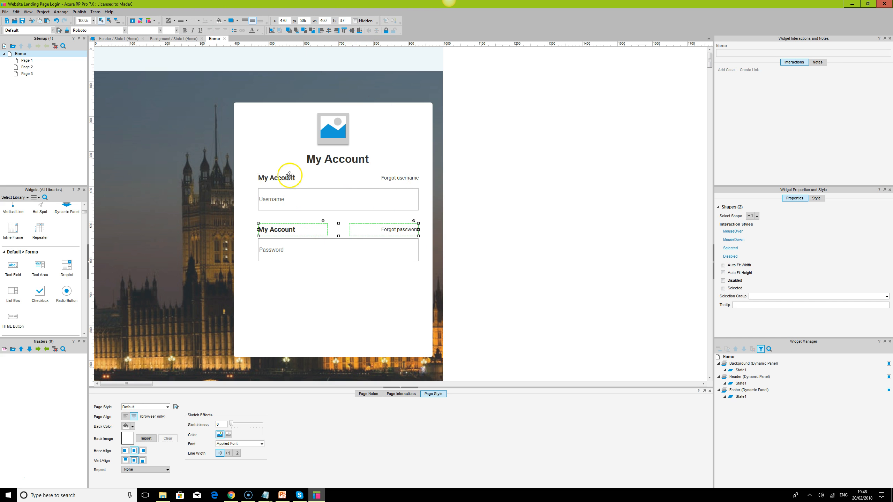
# - Group the Password row's label with "Forgot password" and the Username row's label with "Forgot username"
pyautogui.click(272, 30)
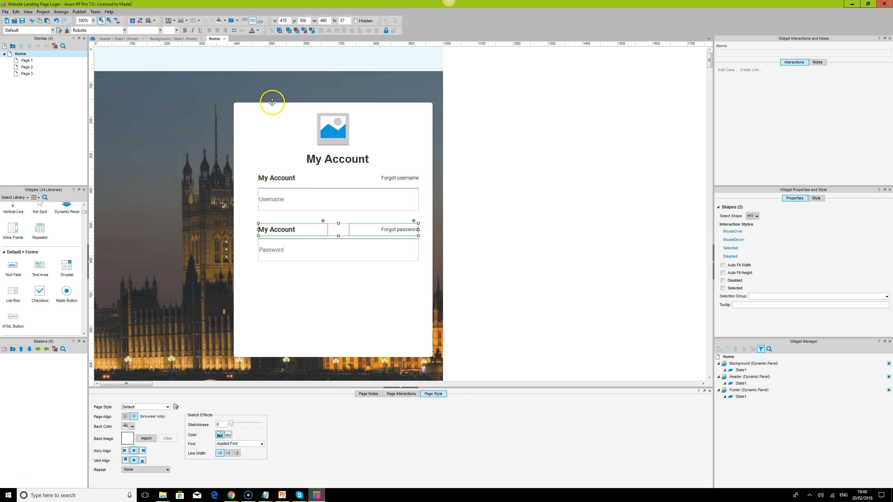
pyautogui.click(287, 173)
pyautogui.keyDown('ctrl'); pyautogui.click(389, 177); pyautogui.keyUp('ctrl')
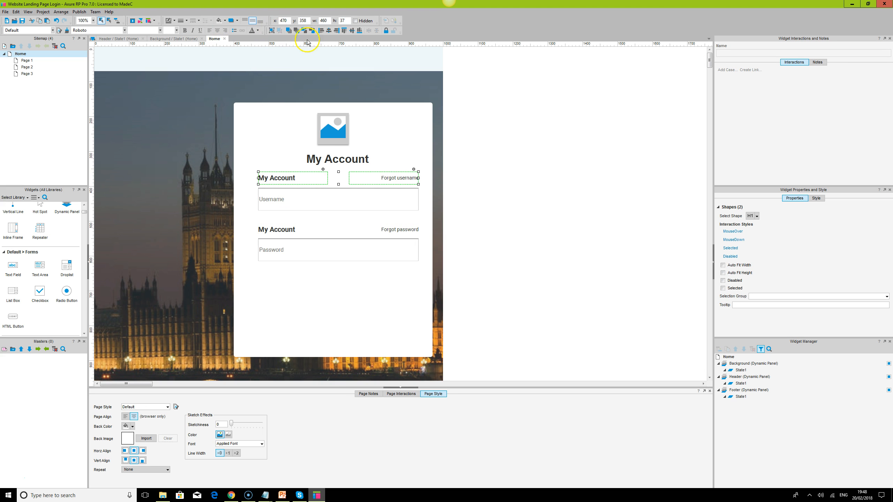
pyautogui.keyDown('ctrl'); pyautogui.click(293, 202); pyautogui.keyUp('ctrl')
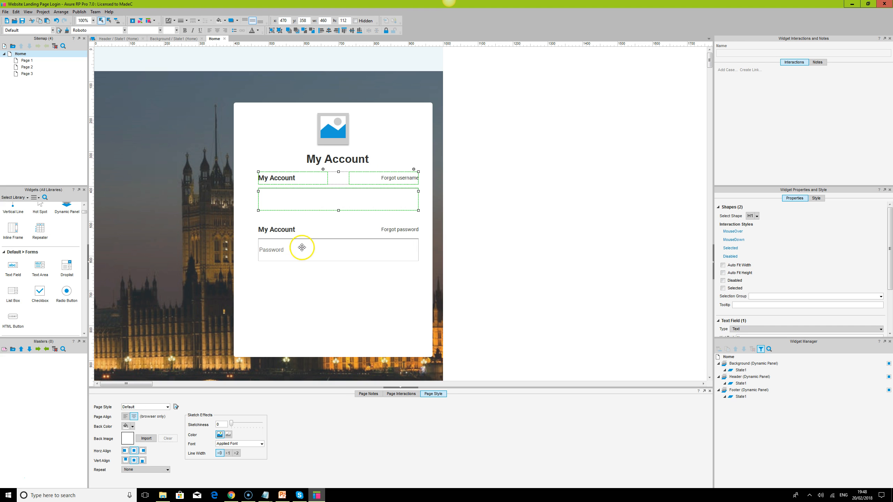
pyautogui.click(281, 230)
pyautogui.keyDown('ctrl'); pyautogui.click(295, 244); pyautogui.keyUp('ctrl')
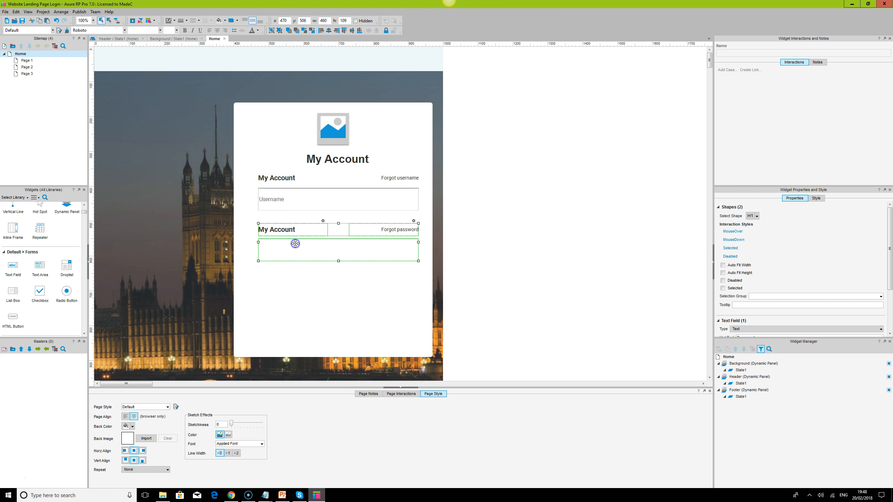
pyautogui.click(569, 258)
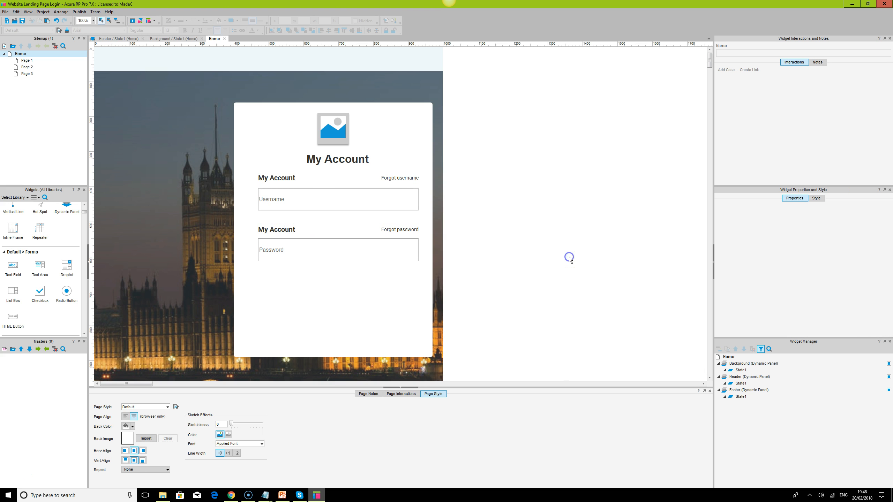
# - Add a 460 by 50 button shape below the Password field, matching the field's left and right edges
pyautogui.click(325, 201)
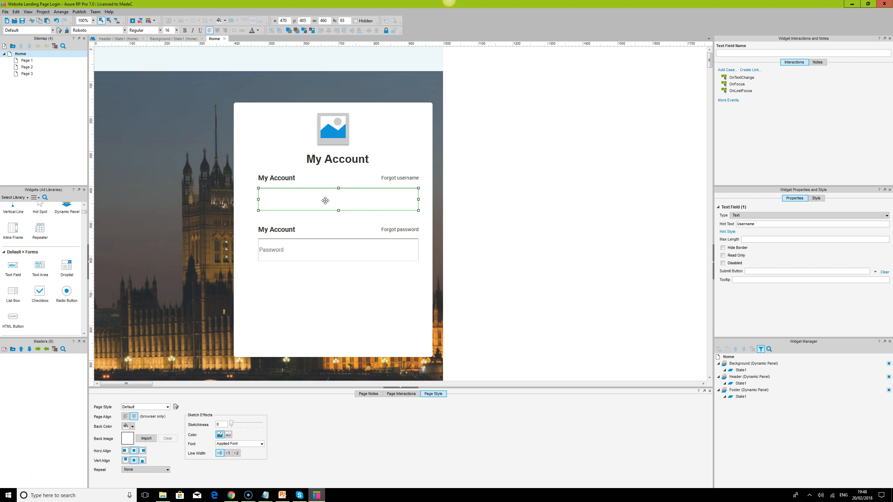
pyautogui.scroll(-1, 506, 279)
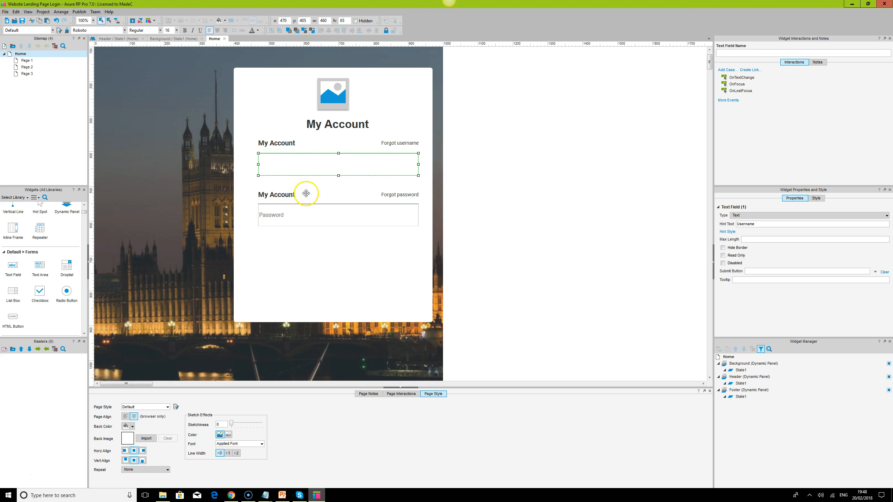
pyautogui.scroll(2, 49, 279)
pyautogui.moveTo(40, 220); pyautogui.dragTo(418, 276)
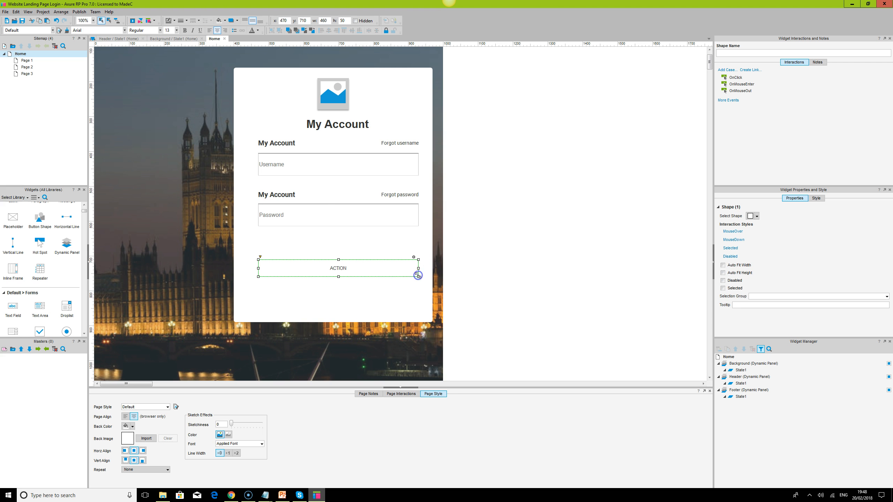
# - Set the height of the button below the Password field to 60
pyautogui.click(378, 215)
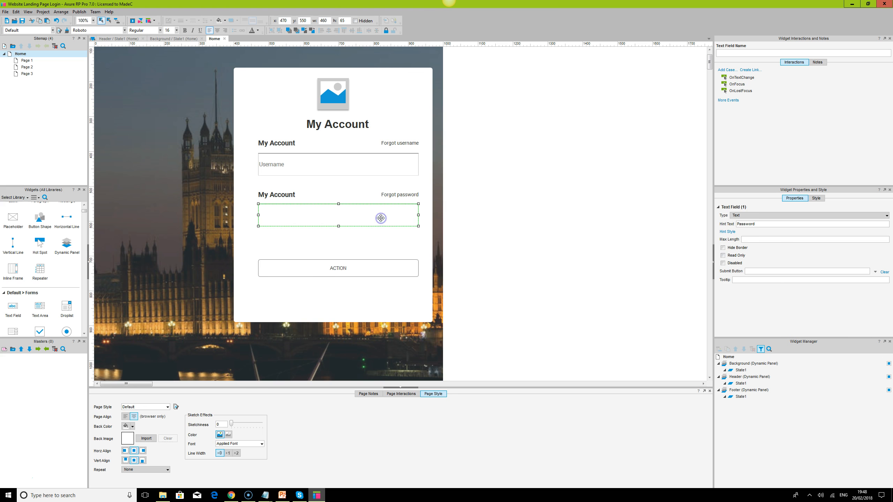
pyautogui.click(353, 265)
pyautogui.click(289, 17)
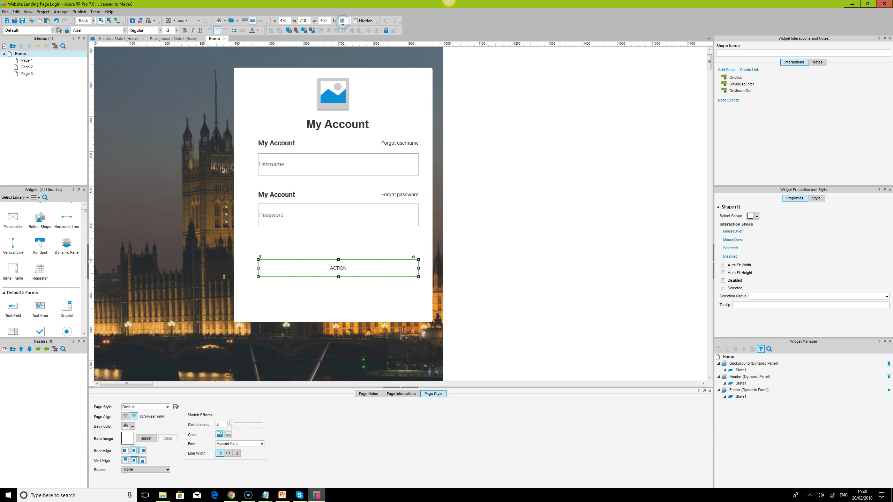
pyautogui.write('60')
pyautogui.press('Return')
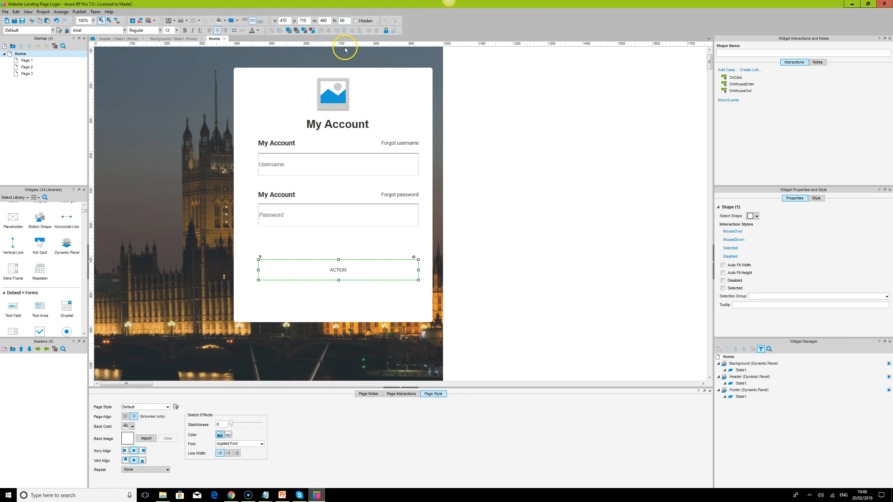
# - Set the button's height to 65 to match the Password field
pyautogui.click(374, 215)
pyautogui.click(365, 270)
pyautogui.press('Return')
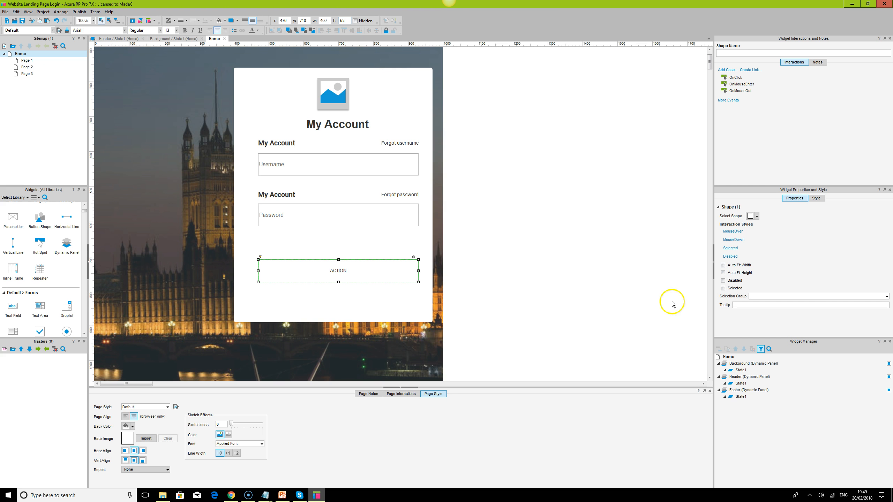
# - Label the button "Sign in" and format its text in bold Roboto at size 18
pyautogui.doubleClick(344, 276)
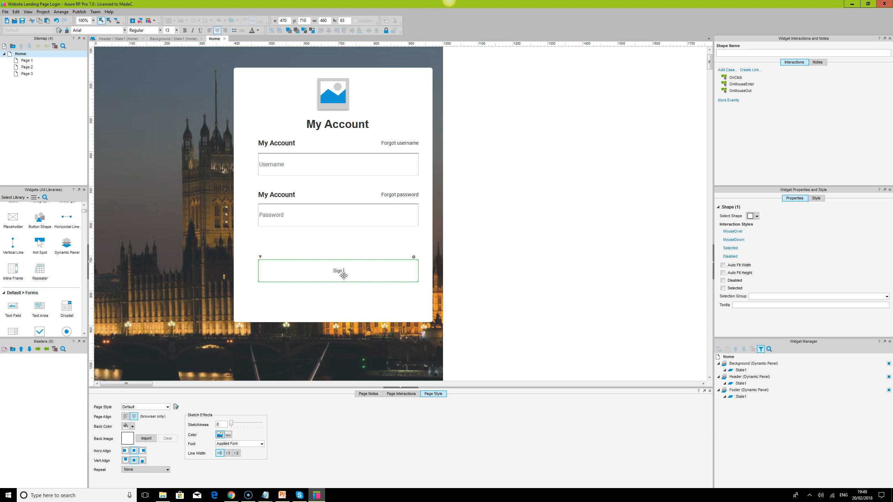
pyautogui.press('Escape')
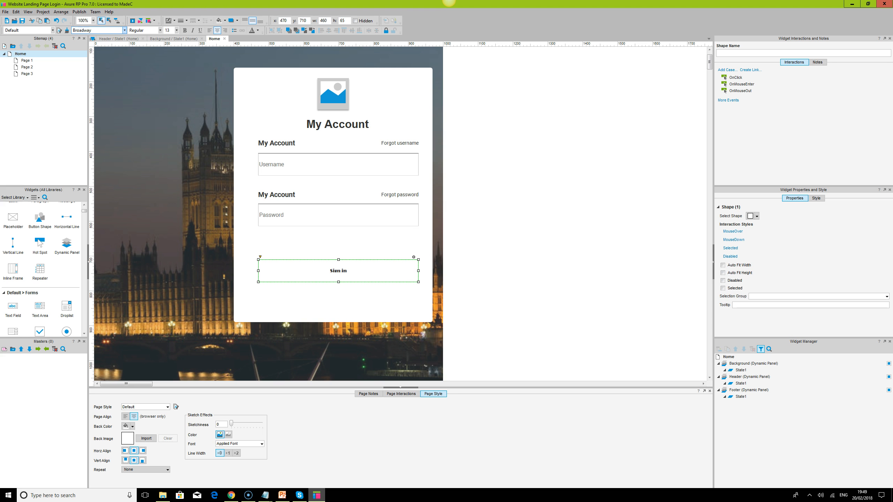
pyautogui.click(97, 31)
pyautogui.click(184, 31)
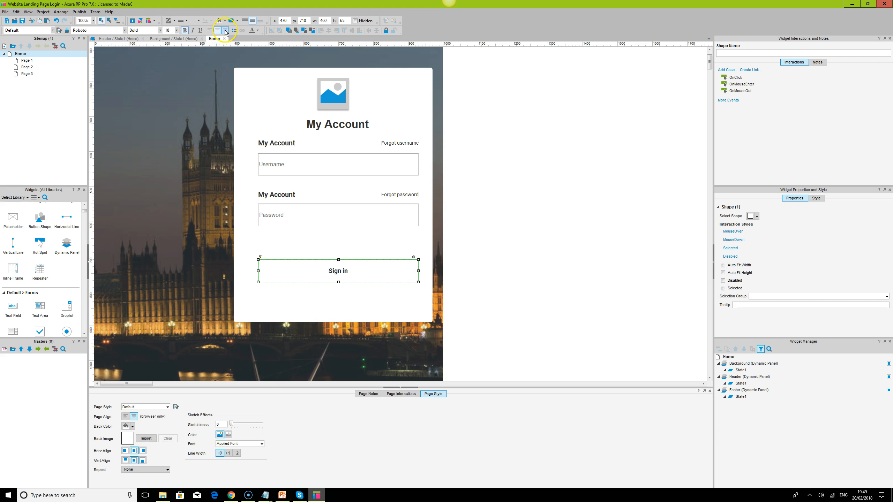
# - Fill the Sign in button with black and set its text colour to white
pyautogui.click(225, 20)
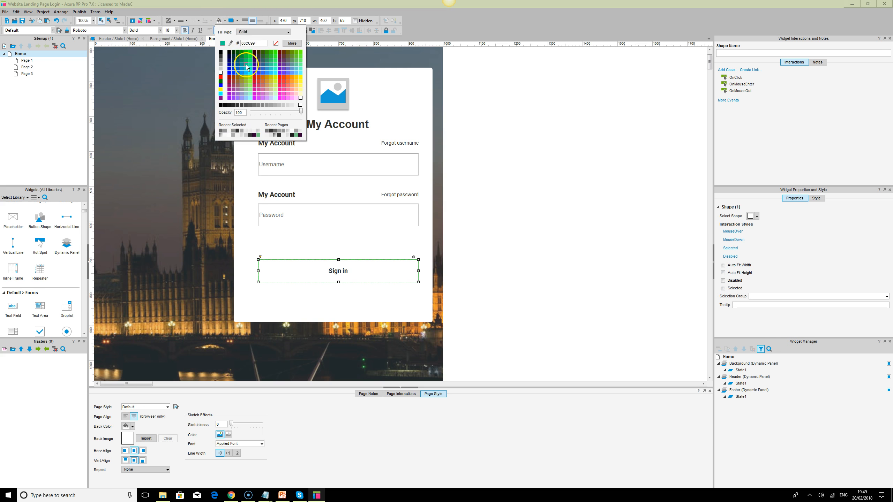
pyautogui.click(221, 105)
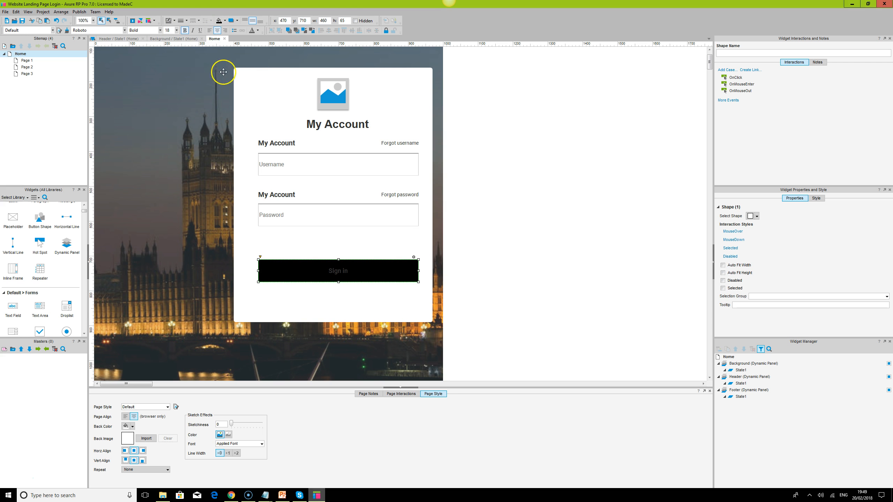
pyautogui.click(258, 30)
pyautogui.click(254, 70)
pyautogui.click(186, 21)
# - Add an outer shadow to the Sign in button with an x offset of 0 and a y offset of 3
pyautogui.click(237, 21)
pyautogui.click(234, 31)
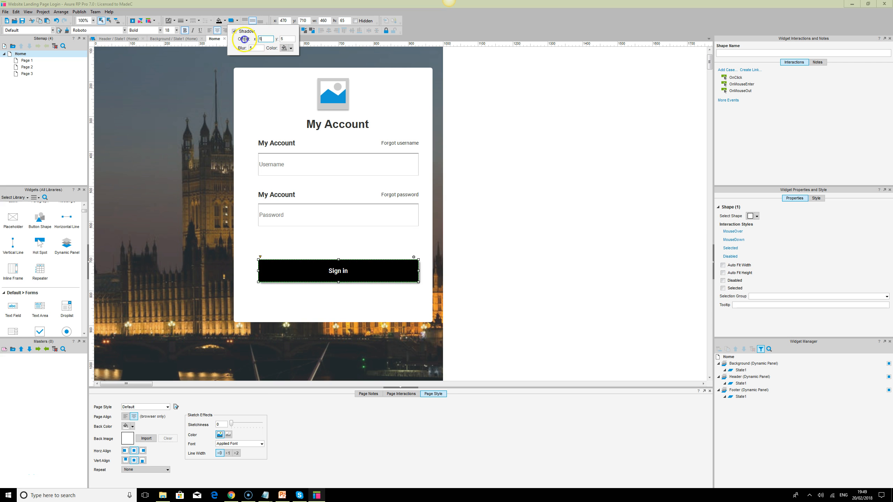
pyautogui.write('0')
pyautogui.press('Tab')
pyautogui.write('3')
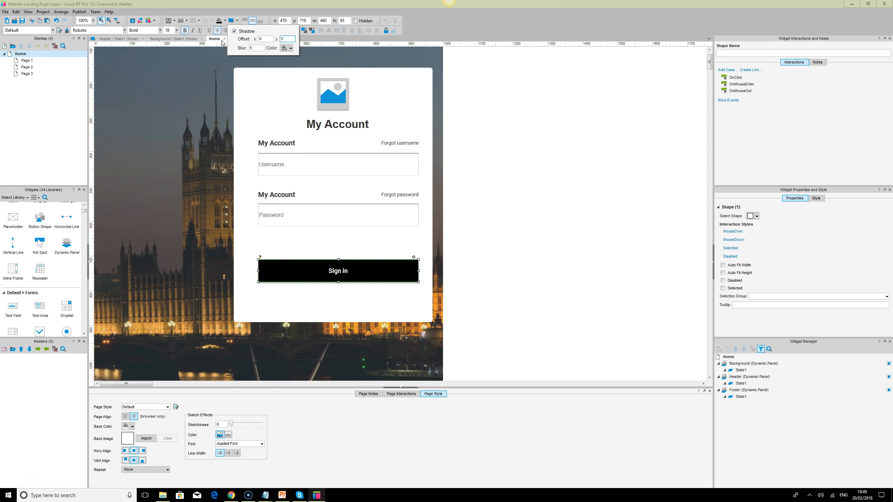
pyautogui.click(515, 285)
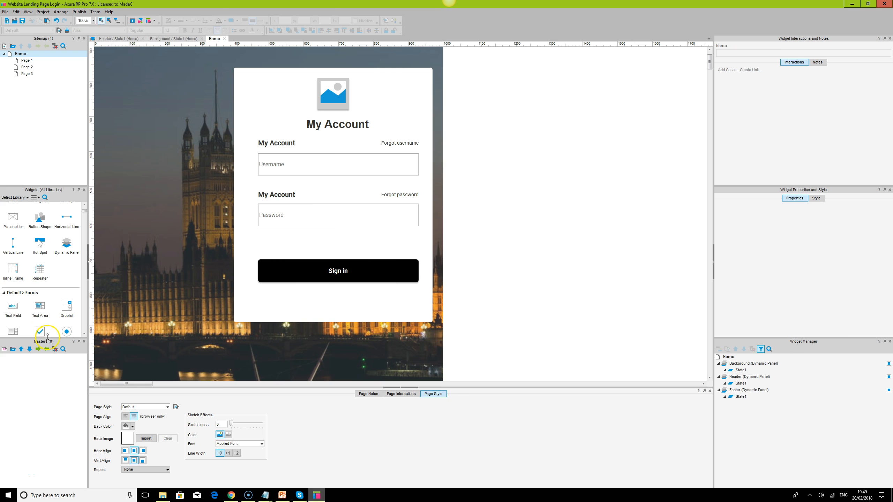
# - Place a checkbox above the Sign in button, clear its label and narrow it to a width of 20
pyautogui.moveTo(41, 333); pyautogui.dragTo(261, 249)
pyautogui.doubleClick(277, 252)
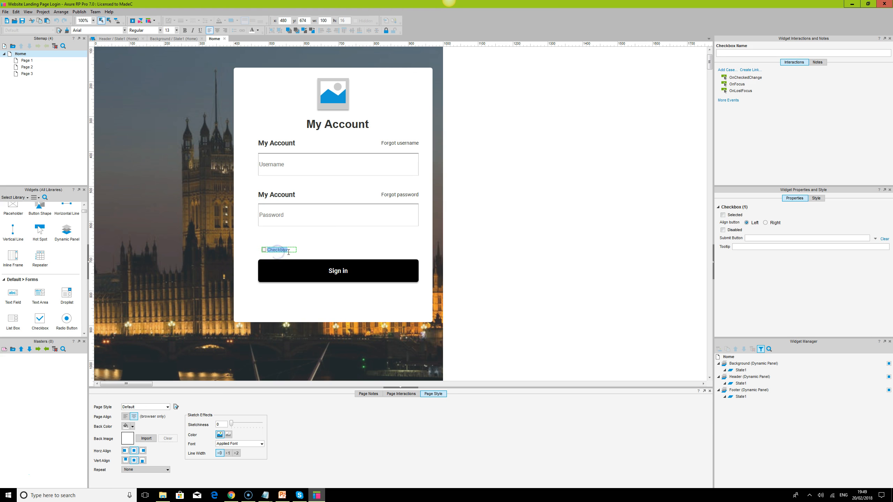
pyautogui.click(278, 257)
pyautogui.click(279, 251)
pyautogui.moveTo(298, 250); pyautogui.dragTo(270, 249)
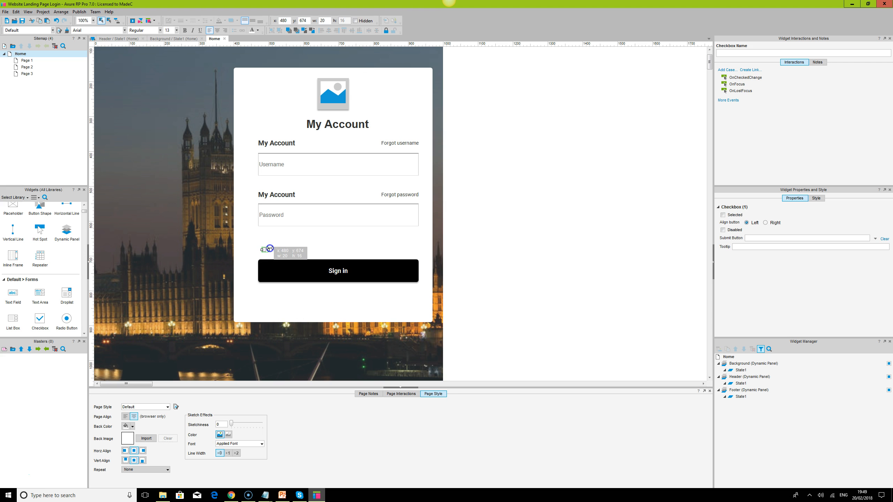
pyautogui.click(307, 247)
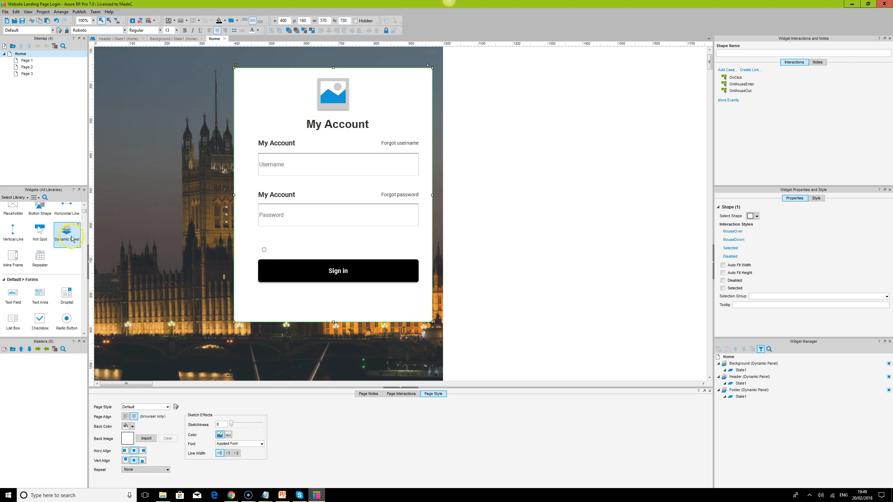
# - Add a rectangle about 52 by 55 below the Sign in button
pyautogui.moveTo(85, 214); pyautogui.dragTo(86, 210)
pyautogui.moveTo(67, 246); pyautogui.dragTo(301, 287)
pyautogui.moveTo(369, 320); pyautogui.dragTo(317, 304)
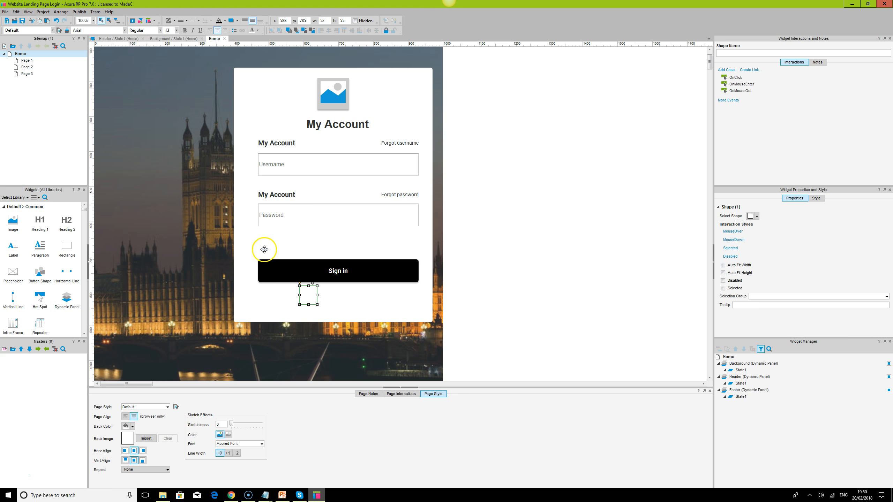
# - Replace the checkbox with the rectangle, sized 50 by 45 with rounded corners and aligned to the Sign in button's left edge
pyautogui.click(264, 250)
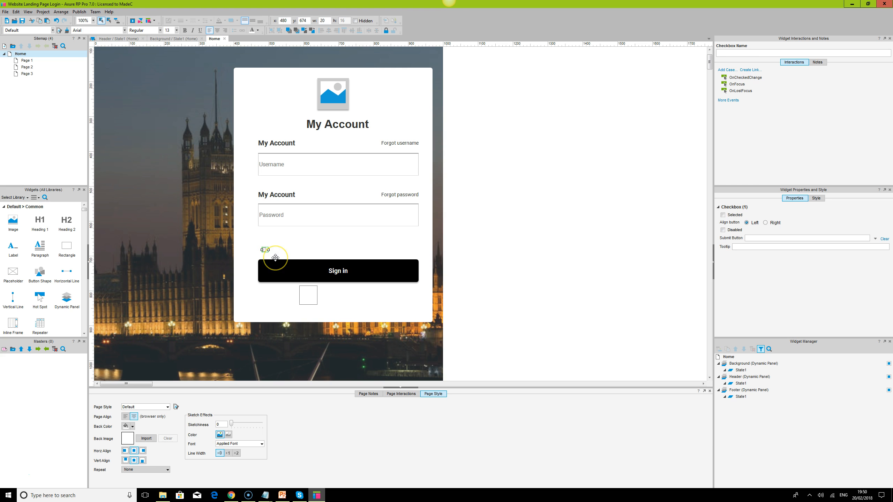
pyautogui.moveTo(310, 295); pyautogui.dragTo(267, 246)
pyautogui.moveTo(270, 248); pyautogui.dragTo(274, 252)
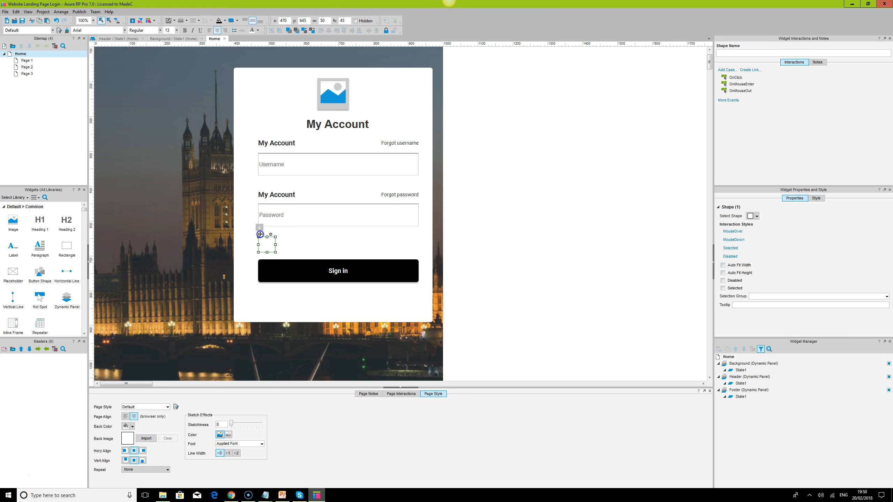
pyautogui.click(508, 254)
pyautogui.click(267, 248)
# - Copy the Forgot password text beside the small box and change its wording to "Keep me logged in"
pyautogui.click(409, 196)
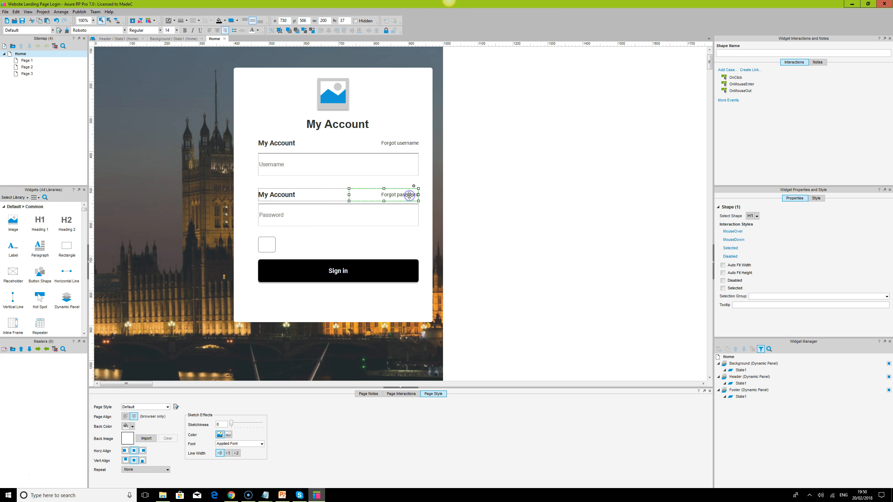
pyautogui.moveTo(409, 196); pyautogui.dragTo(314, 253)
pyautogui.doubleClick(321, 246)
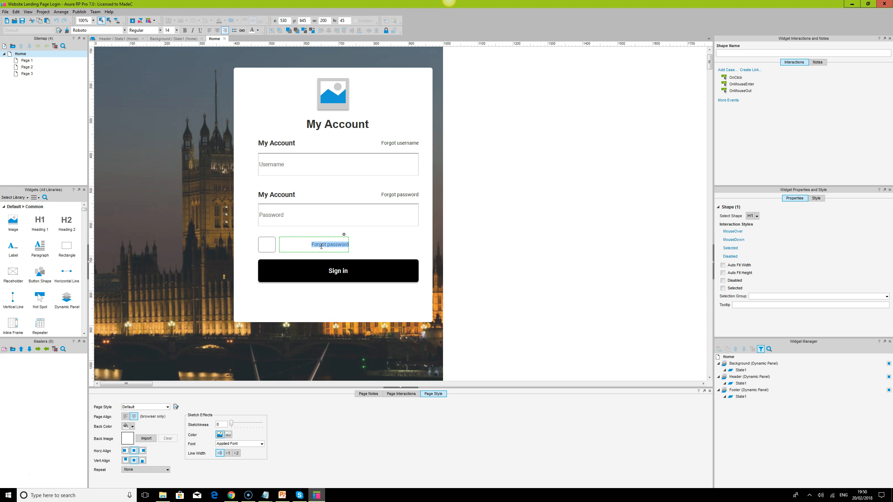
pyautogui.write('Keep me logged in')
pyautogui.click(508, 246)
# - Center the "Keep me logged in" text, narrow it to a width of 130 and shift it to x 525
pyautogui.click(333, 243)
pyautogui.click(214, 31)
pyautogui.moveTo(349, 245); pyautogui.dragTo(324, 245)
pyautogui.click(293, 246)
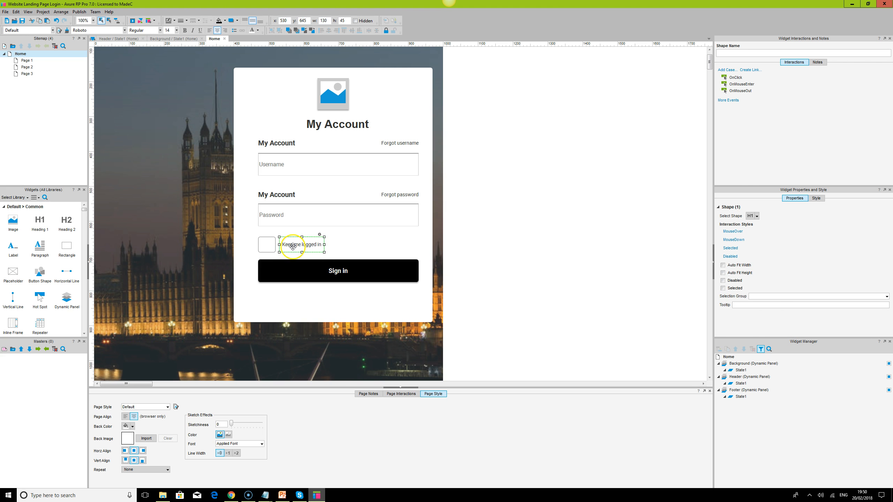
pyautogui.moveTo(293, 247); pyautogui.dragTo(292, 247)
pyautogui.click(630, 269)
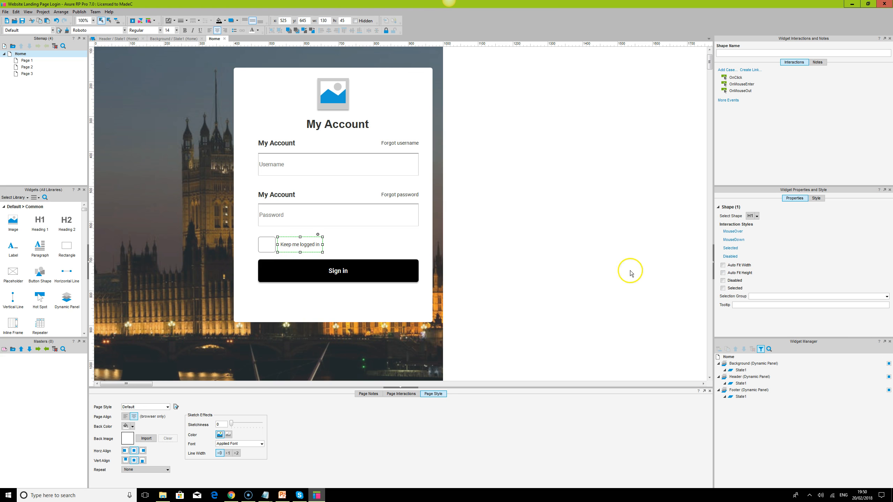
# - Insert the "ok" check icon into the small box, importing its FontAwesome style and choosing to always import styles
pyautogui.click(262, 245)
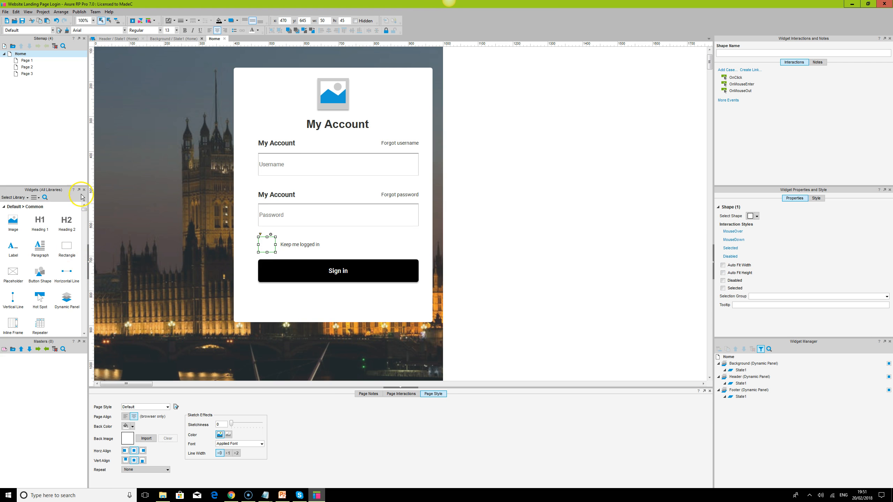
pyautogui.moveTo(84, 214); pyautogui.dragTo(83, 269)
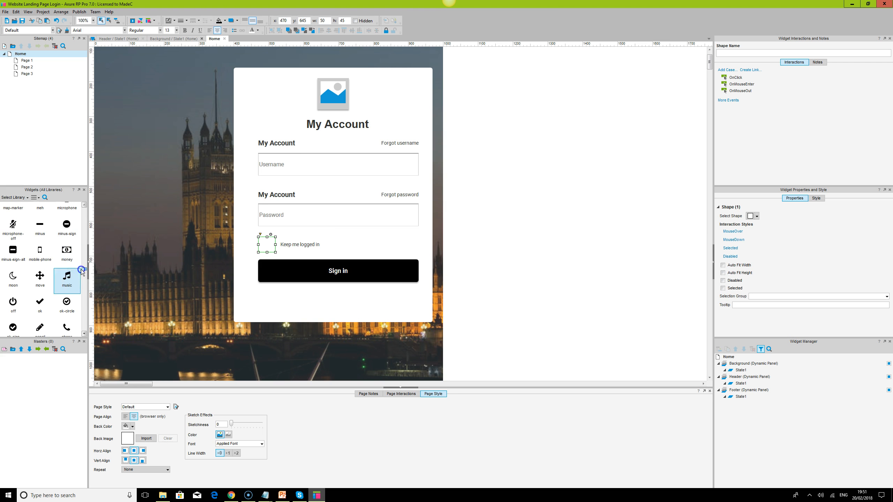
pyautogui.click(41, 303)
pyautogui.moveTo(41, 303); pyautogui.dragTo(262, 243)
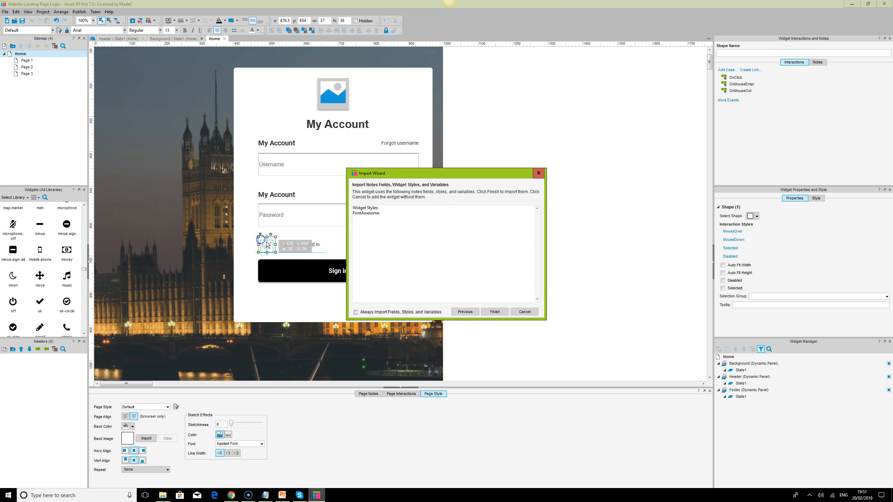
pyautogui.click(356, 312)
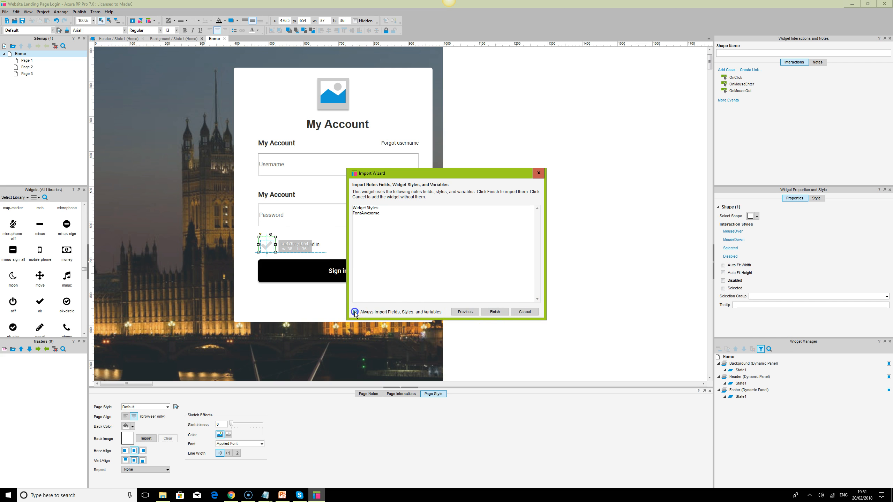
pyautogui.click(494, 312)
pyautogui.click(295, 244)
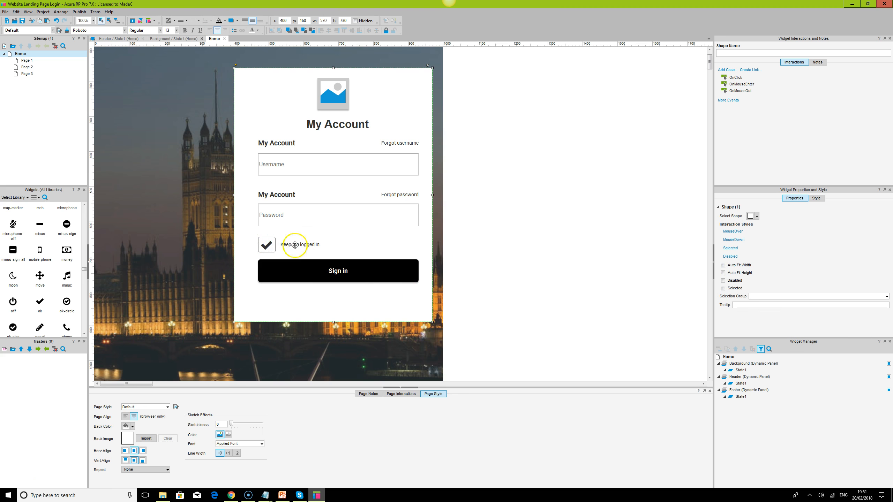
# - Set the check icon's font size to 30
pyautogui.click(269, 246)
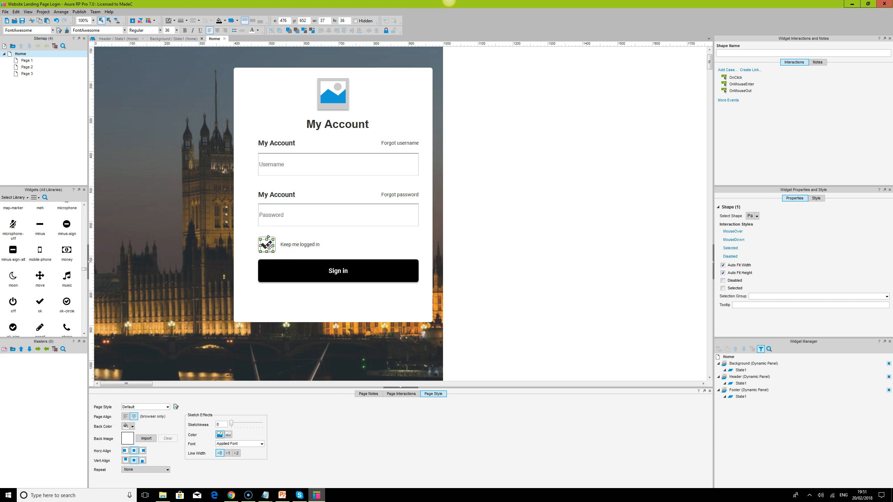
pyautogui.doubleClick(171, 31)
pyautogui.press('Return')
pyautogui.click(520, 265)
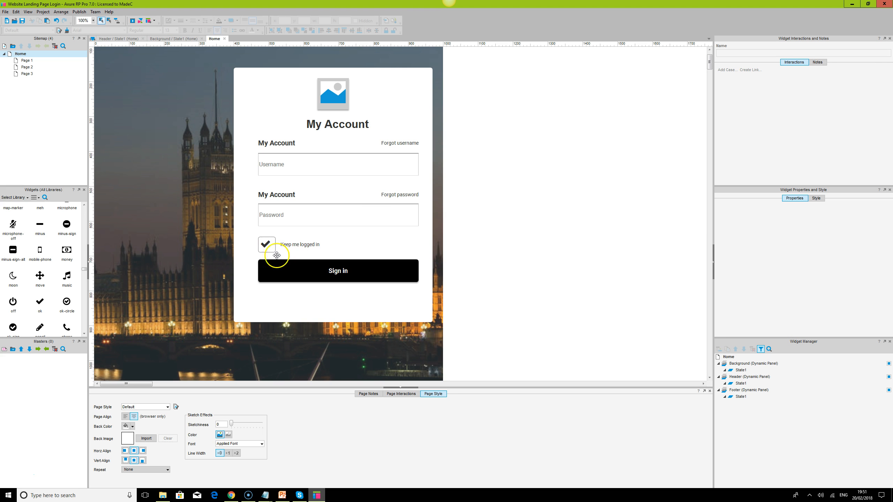
# - Center the check icon horizontally and vertically within the small box
pyautogui.click(275, 248)
pyautogui.keyDown('ctrl'); pyautogui.click(267, 243); pyautogui.keyUp('ctrl')
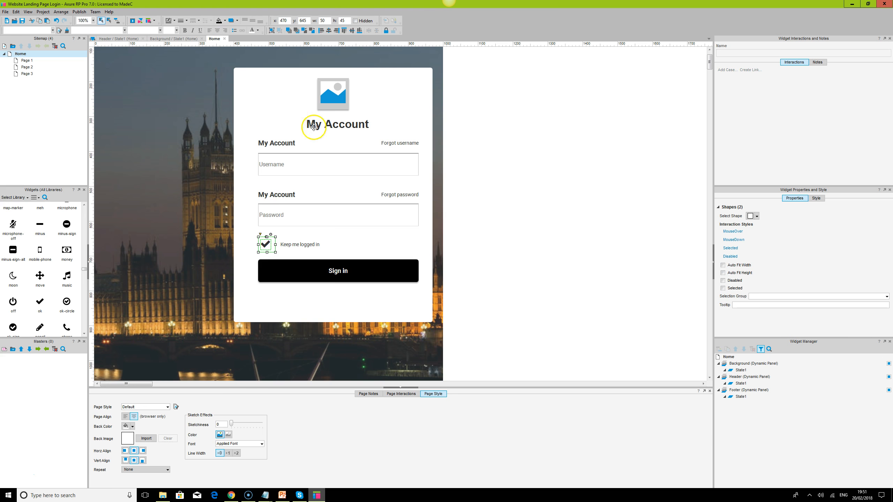
pyautogui.click(329, 30)
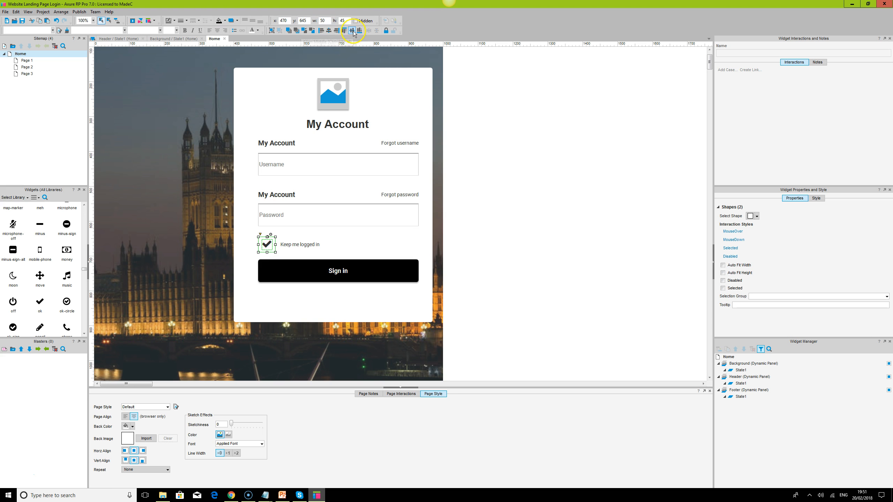
pyautogui.click(621, 165)
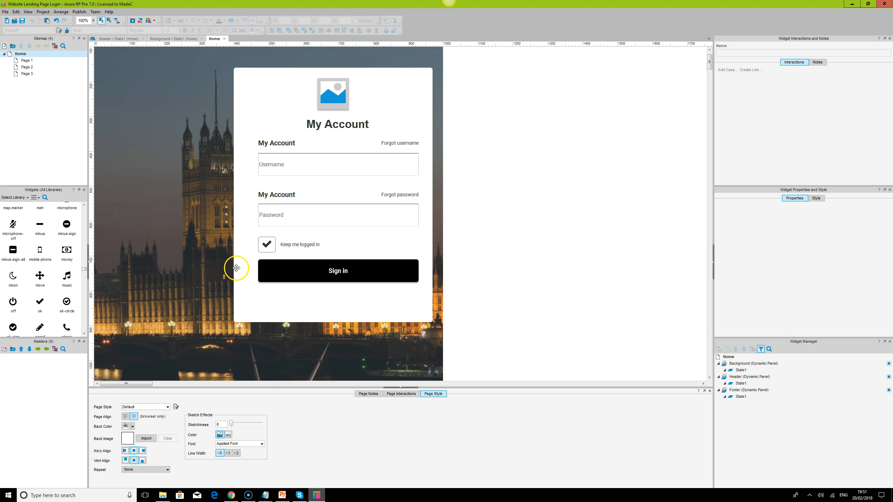
# - Hide the check icon and name it "tickmark"
pyautogui.click(267, 243)
pyautogui.rightClick(267, 243)
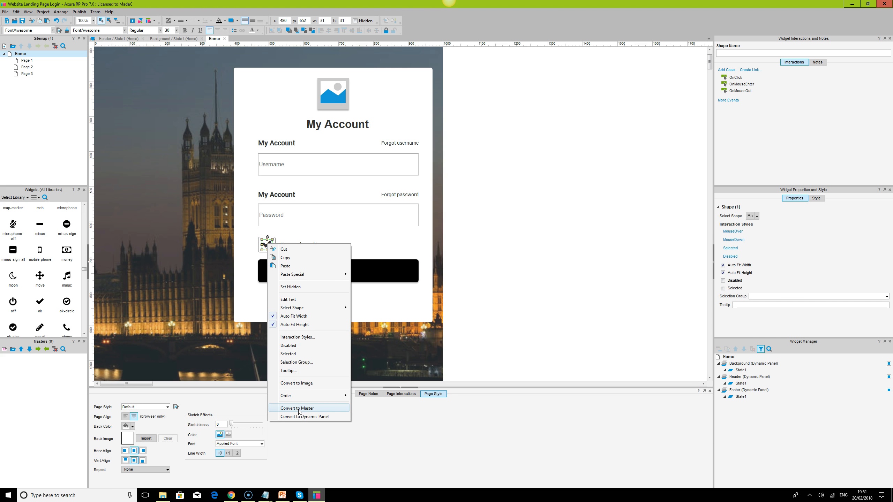
pyautogui.click(355, 20)
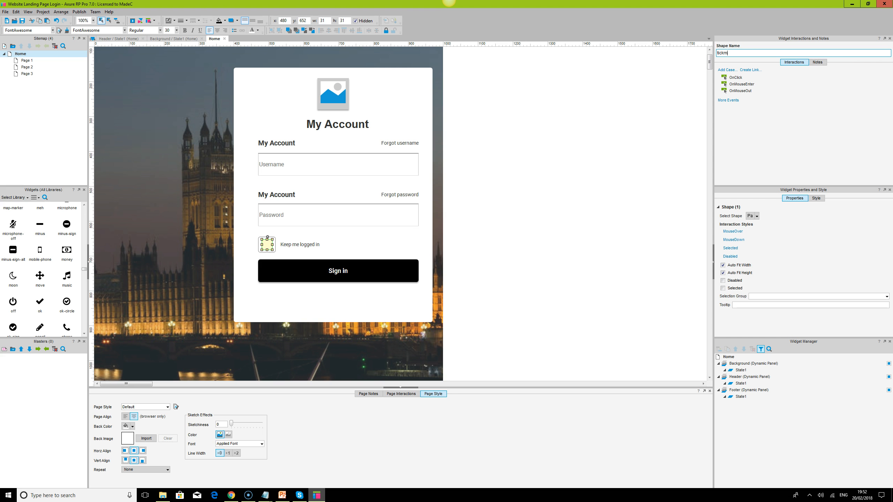
pyautogui.press('Return')
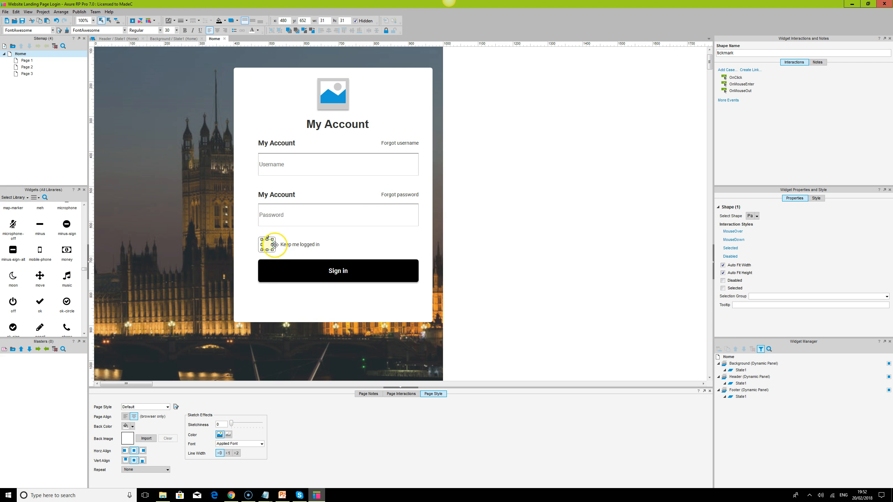
# - Remove the fill from the small box and bring it in front of the hidden tickmark
pyautogui.click(274, 244)
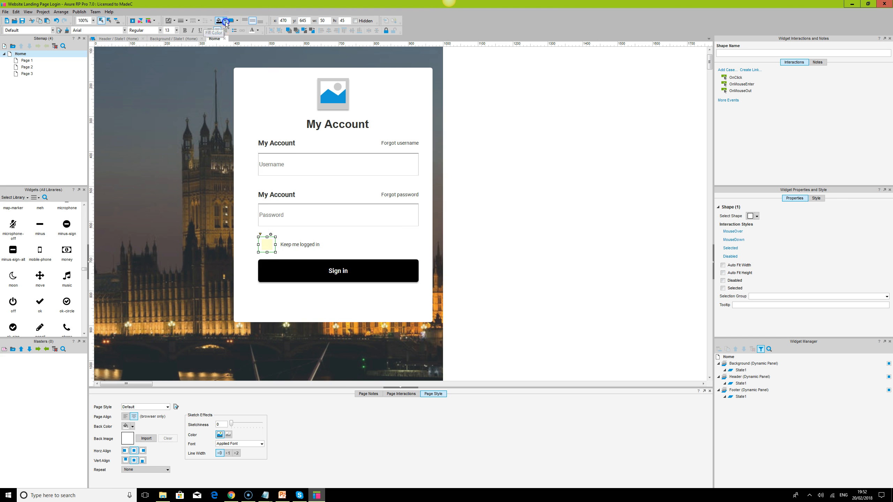
pyautogui.click(226, 23)
pyautogui.click(275, 43)
pyautogui.click(289, 31)
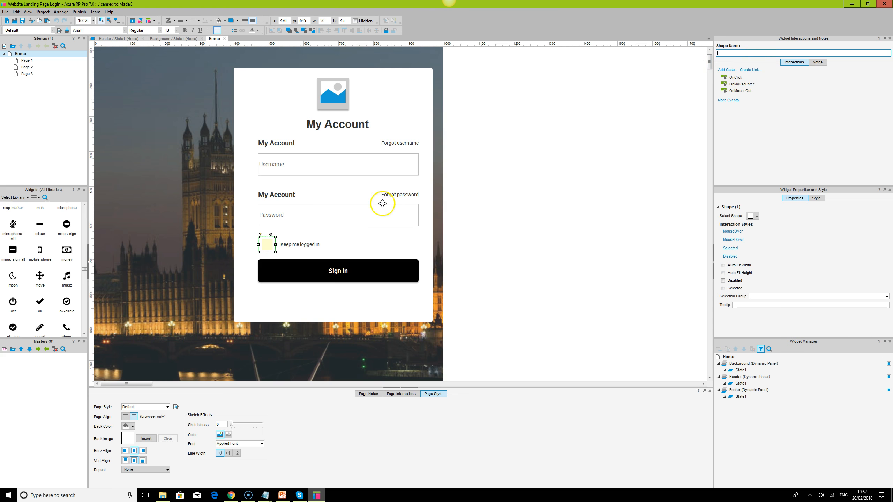
pyautogui.click(274, 242)
pyautogui.doubleClick(736, 78)
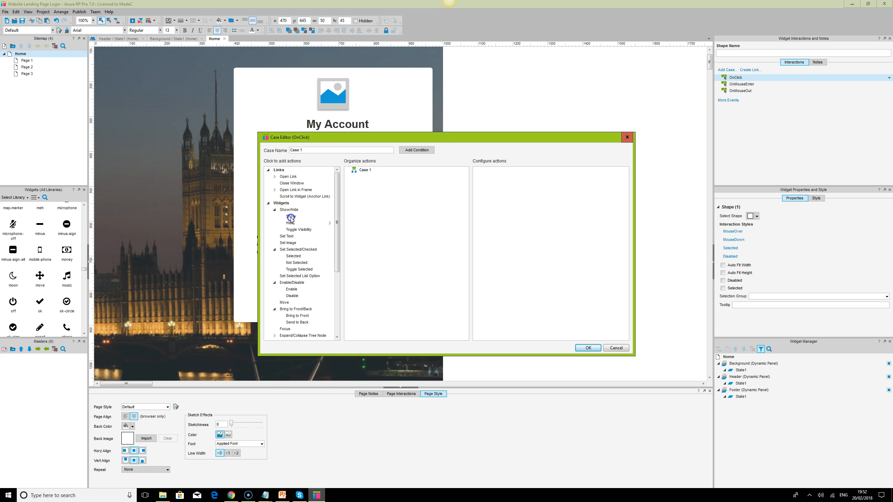
pyautogui.click(618, 348)
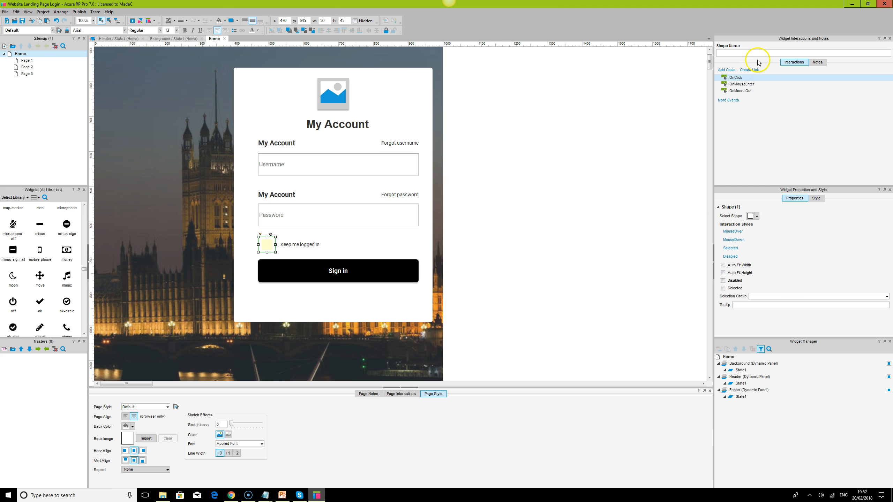
# - Create an OnClick case for the small box with Show and Bring to Front actions, targeting the last Show action at tickmark
pyautogui.doubleClick(736, 78)
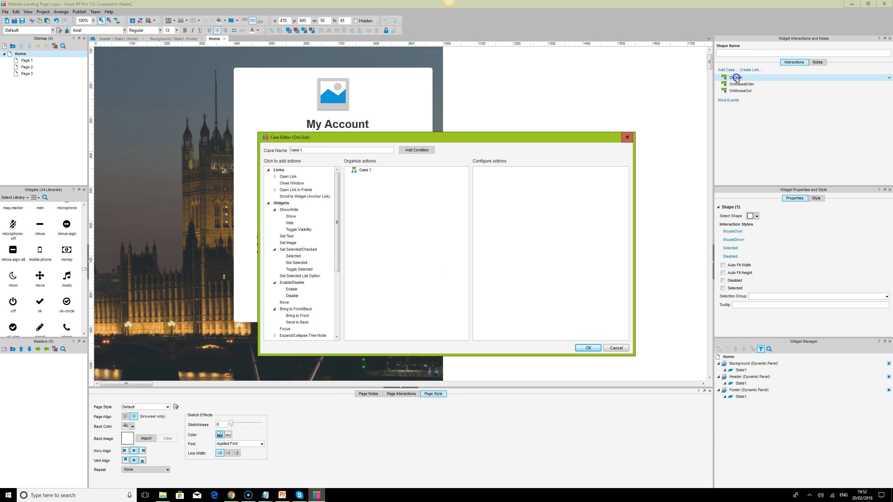
pyautogui.click(291, 217)
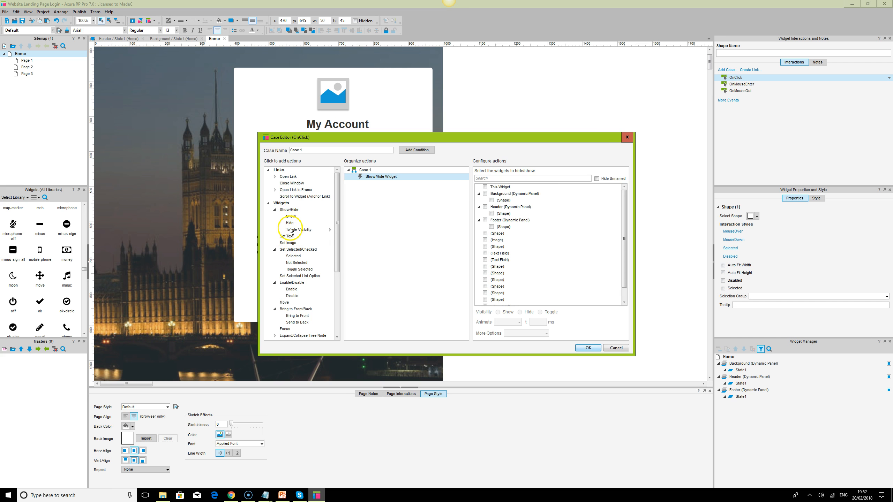
pyautogui.click(300, 317)
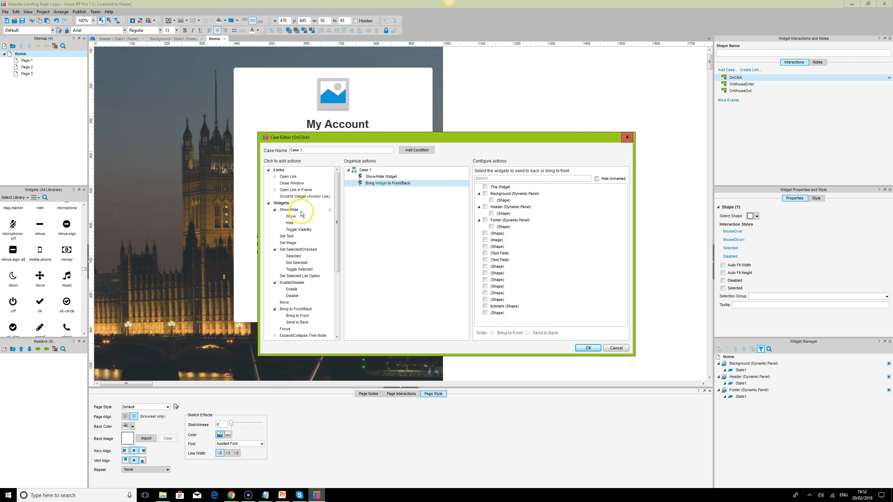
pyautogui.click(290, 217)
pyautogui.click(510, 180)
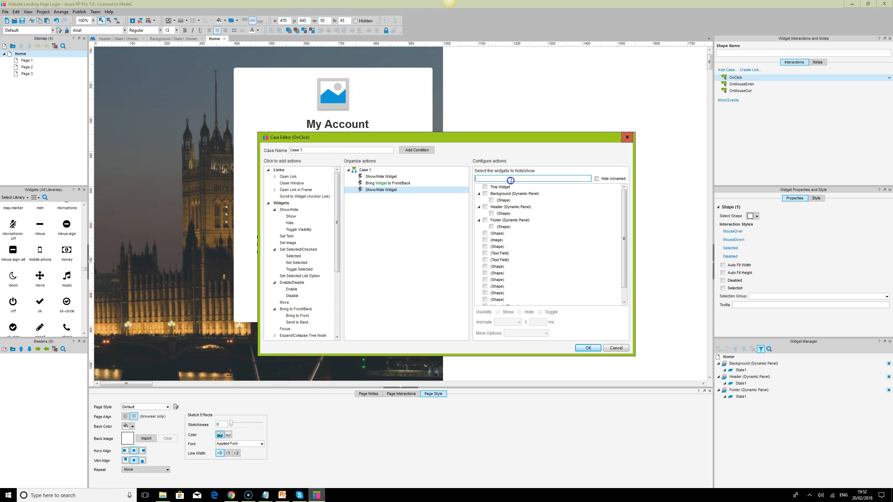
pyautogui.write('ti')
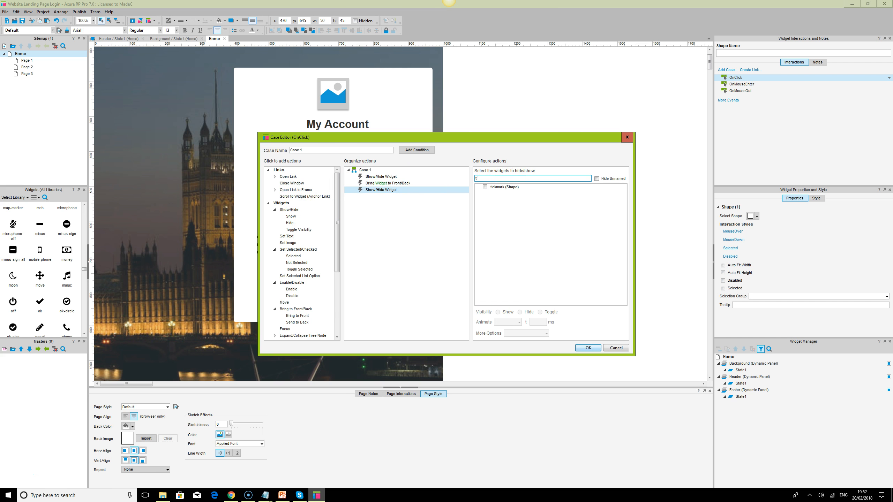
pyautogui.click(485, 187)
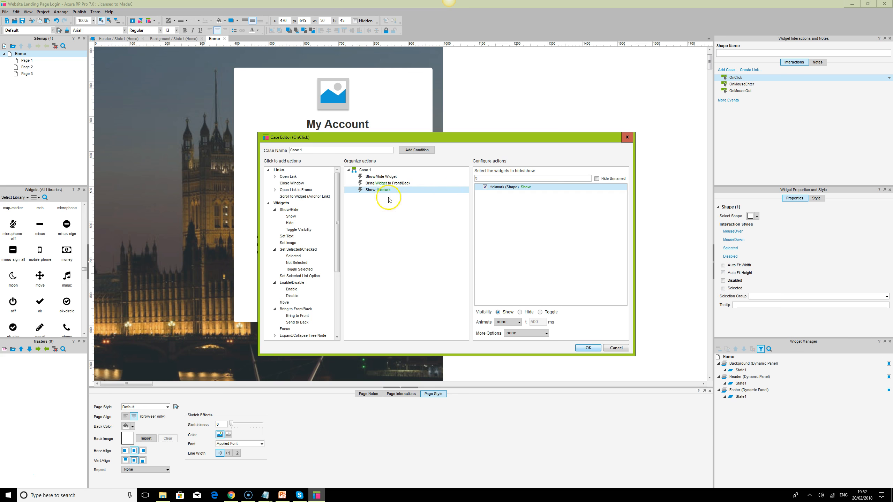
# - Target both the Bring to Front action and the first Show action in the case at the tickmark shape
pyautogui.click(381, 183)
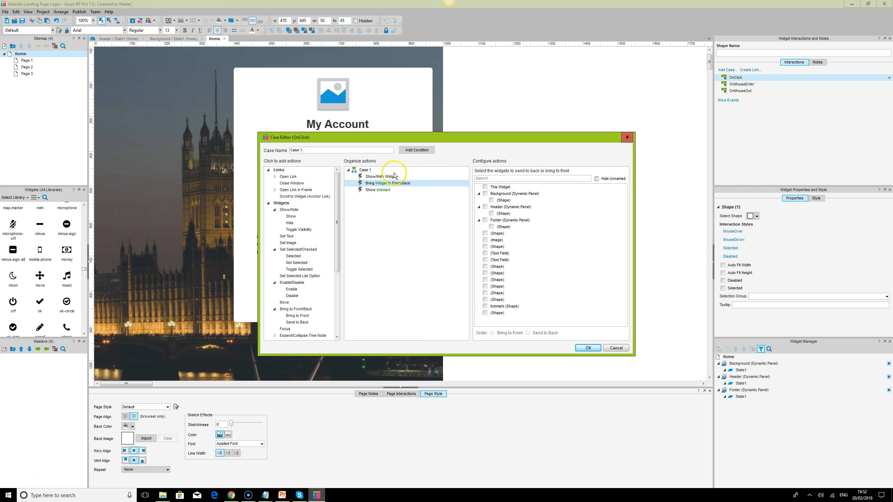
pyautogui.click(514, 178)
pyautogui.write('ti')
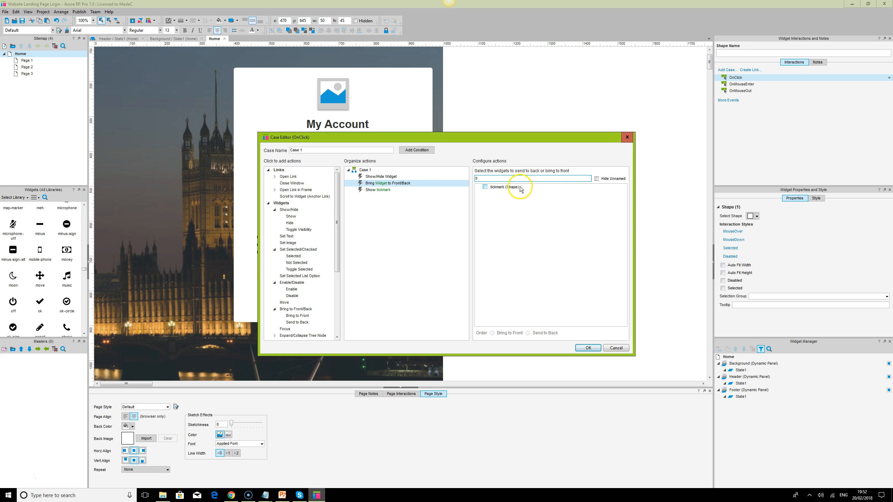
pyautogui.click(486, 187)
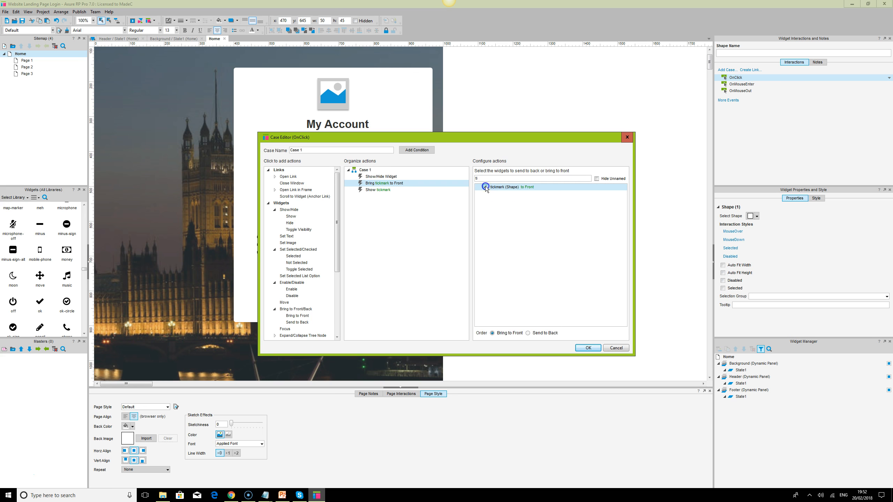
pyautogui.click(384, 177)
pyautogui.click(487, 178)
pyautogui.write('tick')
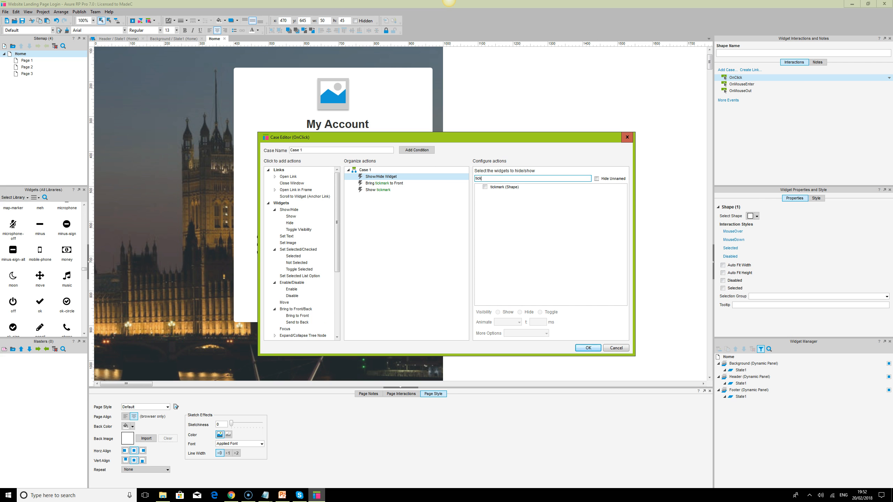
pyautogui.click(485, 187)
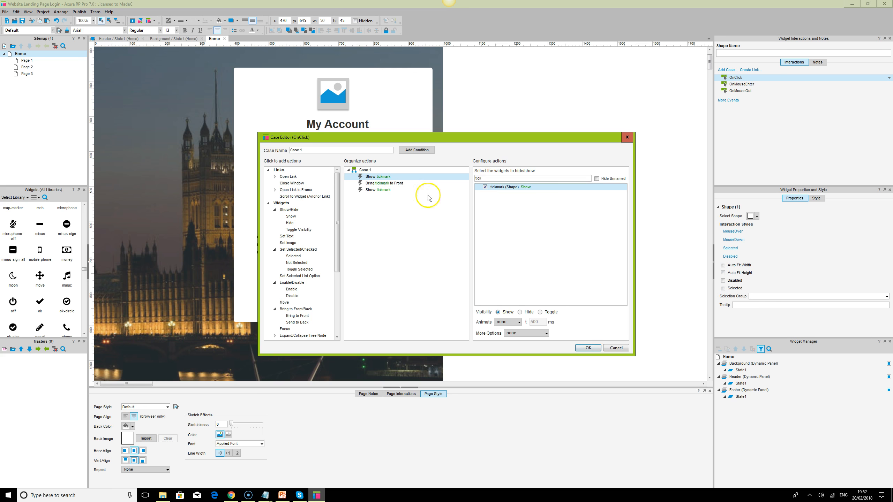
# - Delete the duplicate Show tickmark action at the end of the case and save the case
pyautogui.click(383, 191)
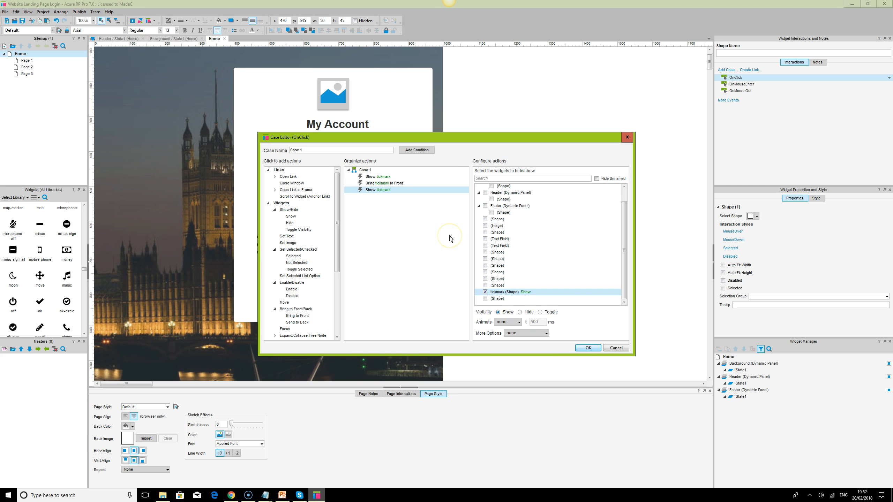
pyautogui.press('Delete')
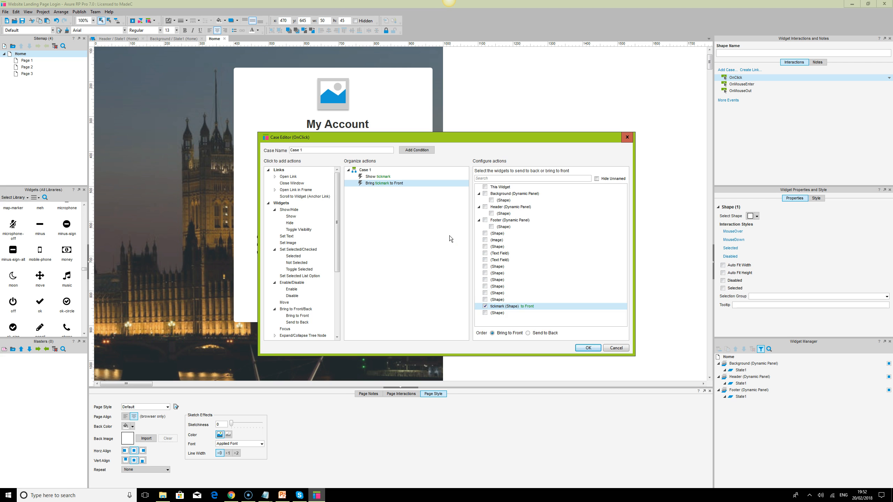
pyautogui.click(378, 178)
pyautogui.click(396, 184)
pyautogui.click(588, 348)
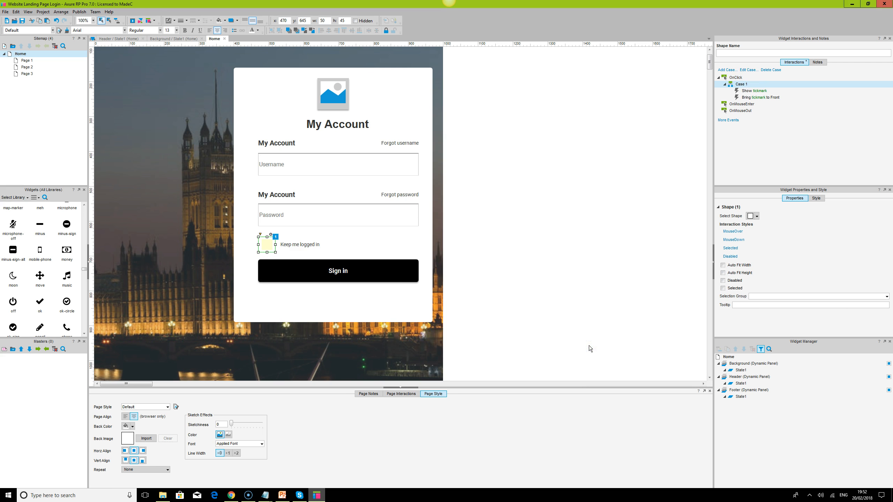
# - Bring the small tick box to the front of the other shapes
pyautogui.click(274, 250)
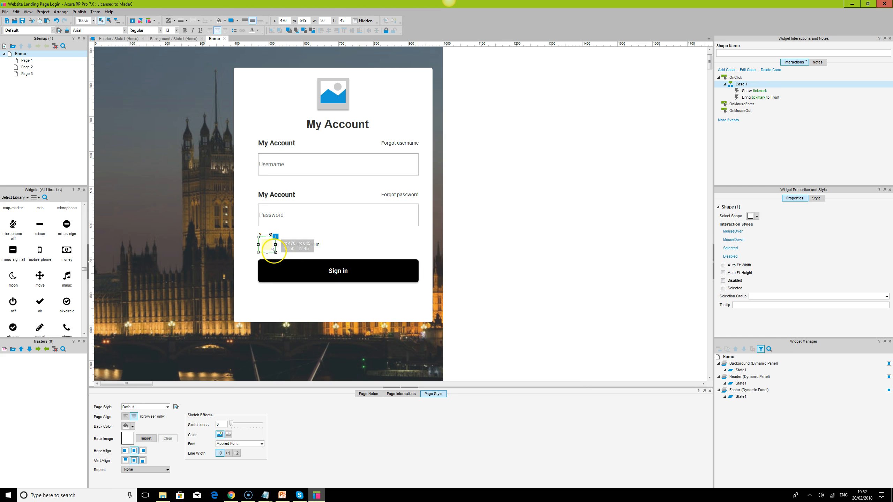
pyautogui.click(288, 31)
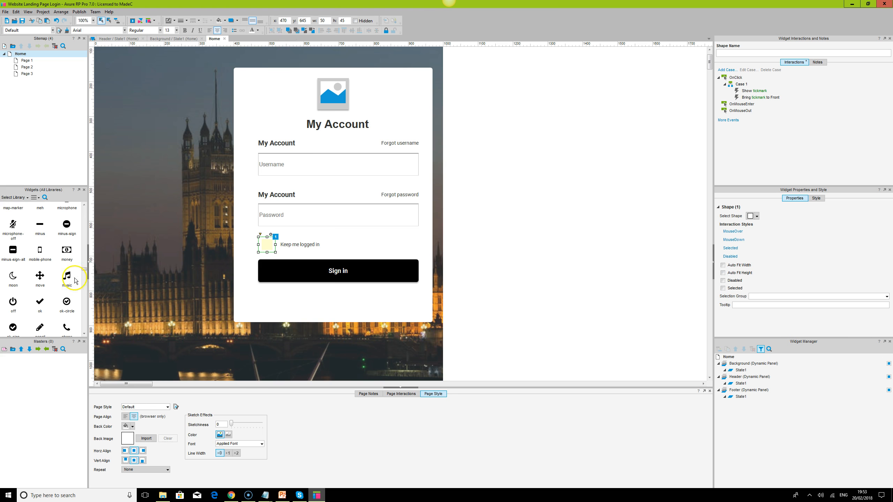
pyautogui.moveTo(85, 273); pyautogui.dragTo(85, 211)
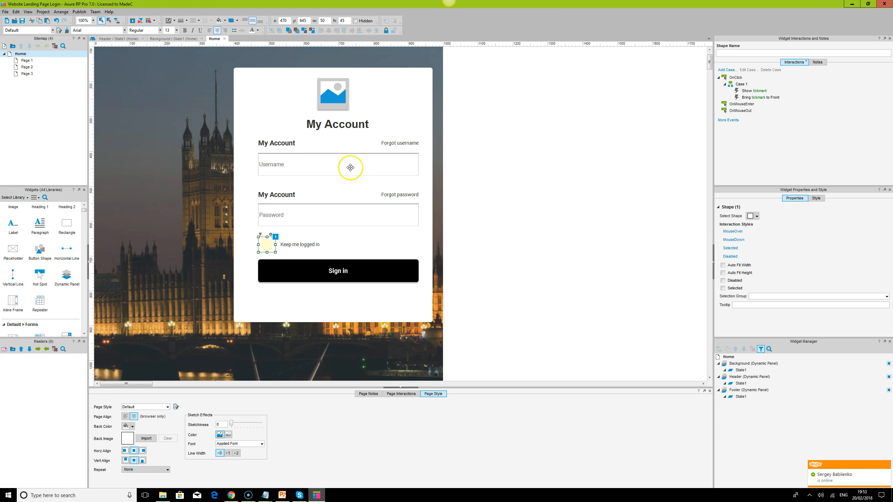
# - Select the small box, the hidden tickmark and the "Keep me logged in" label together and bring them forward
pyautogui.click(311, 244)
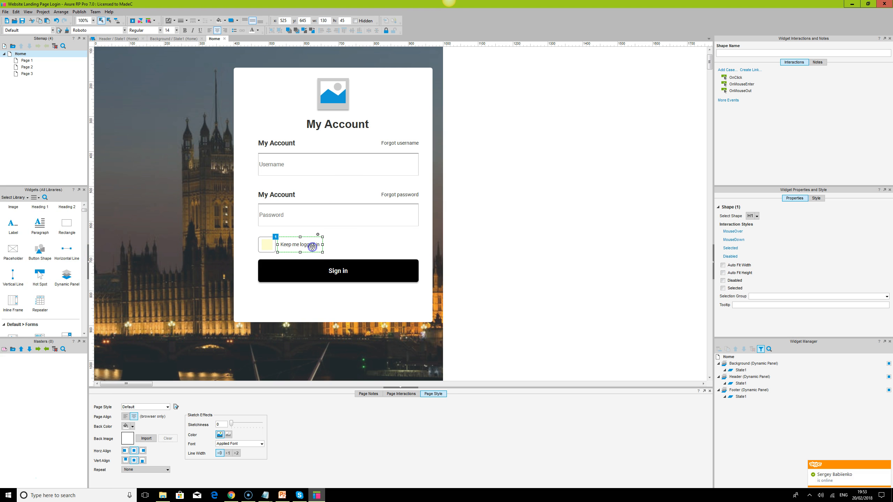
pyautogui.click(269, 243)
pyautogui.click(266, 242)
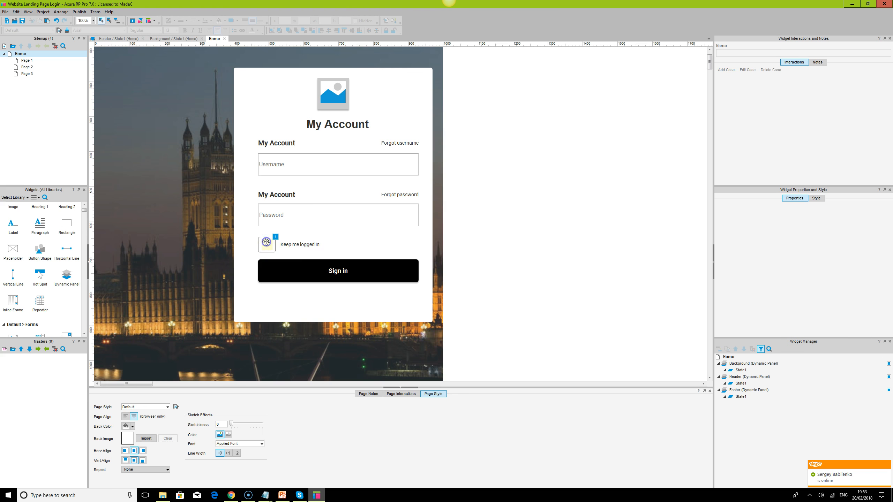
pyautogui.click(266, 243)
pyautogui.click(266, 243)
pyautogui.click(262, 237)
pyautogui.keyDown('ctrl'); pyautogui.click(262, 237); pyautogui.keyUp('ctrl')
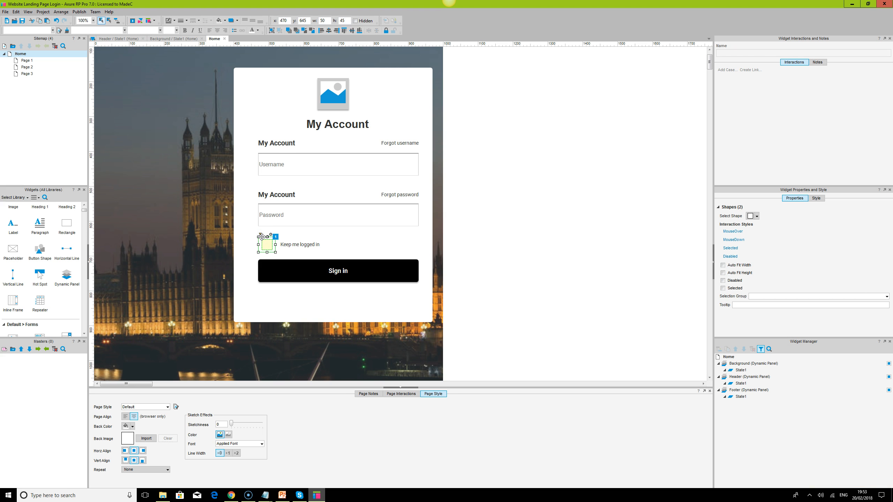
pyautogui.keyDown('ctrl'); pyautogui.click(299, 244); pyautogui.keyUp('ctrl')
pyautogui.click(305, 30)
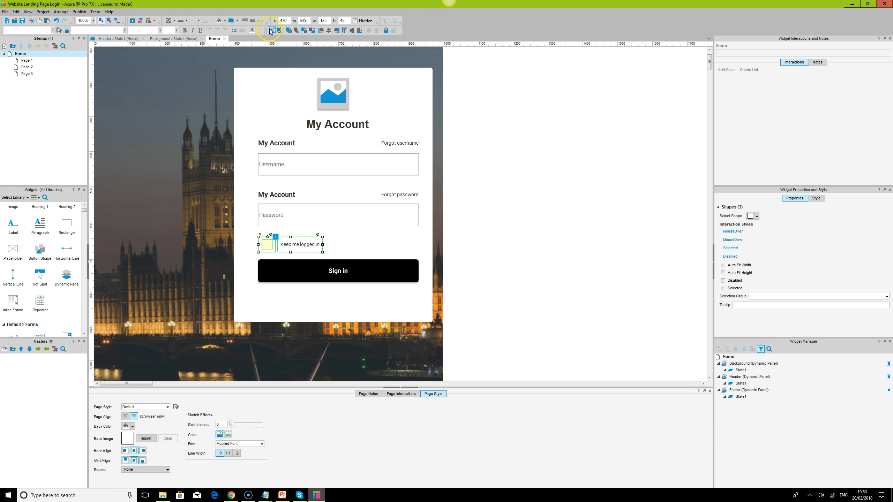
pyautogui.click(633, 330)
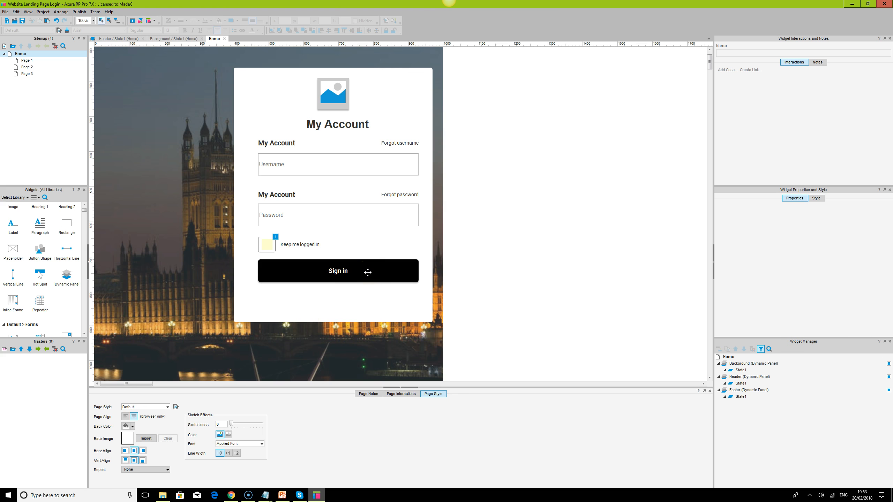
# - Extend the white login box downward by about 140 px below the Sign in button
pyautogui.click(364, 302)
pyautogui.scroll(-1, 363, 303)
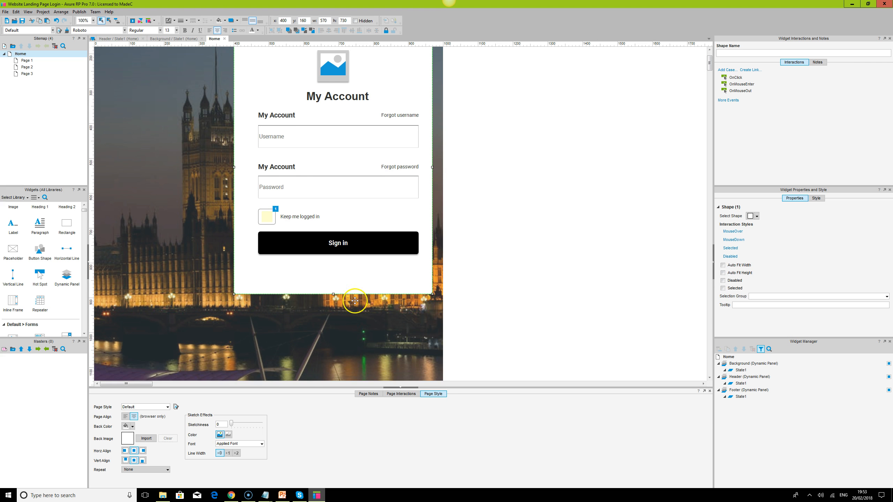
pyautogui.moveTo(333, 294); pyautogui.dragTo(345, 343)
# - Add a rectangle 570 wide and 140 high as a footer section across the lower end of the login box
pyautogui.moveTo(67, 224); pyautogui.dragTo(236, 309)
pyautogui.moveTo(303, 325); pyautogui.dragTo(433, 325)
pyautogui.moveTo(333, 309); pyautogui.dragTo(335, 296)
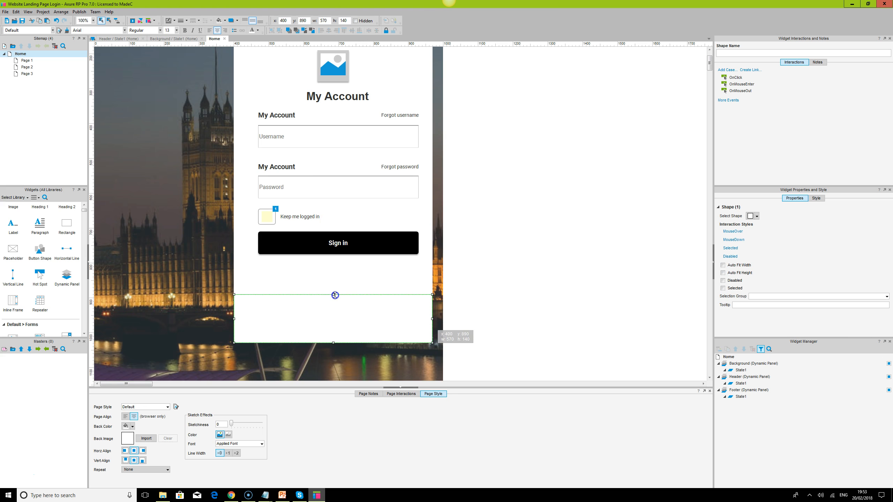
# - Copy the "My Account" label above the Username field into the footer rectangle and change its text to "Don't have an account?"
pyautogui.click(293, 116)
pyautogui.click(281, 116)
pyautogui.moveTo(281, 115); pyautogui.dragTo(322, 313)
pyautogui.doubleClick(321, 312)
pyautogui.write("Don't")
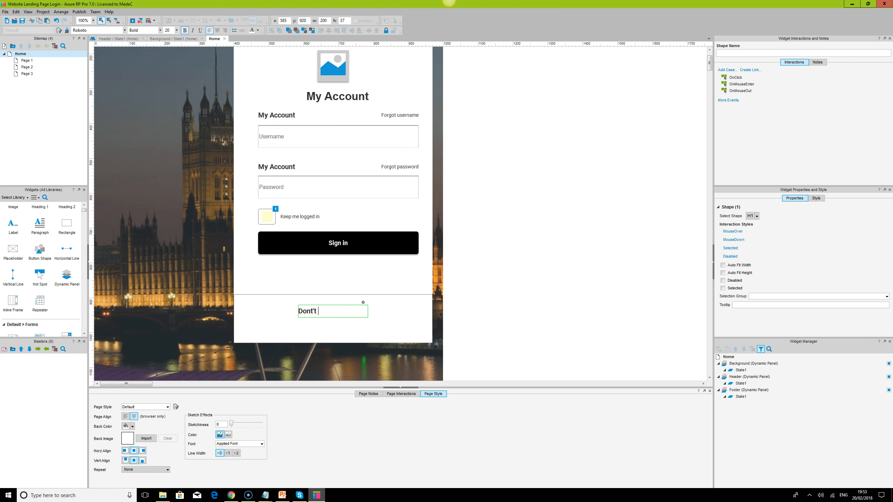
pyautogui.write(' have an account?')
pyautogui.click(494, 314)
# - Widen the "Don't have an account?" label to about 255 so it fits on one line, and center its text
pyautogui.click(366, 311)
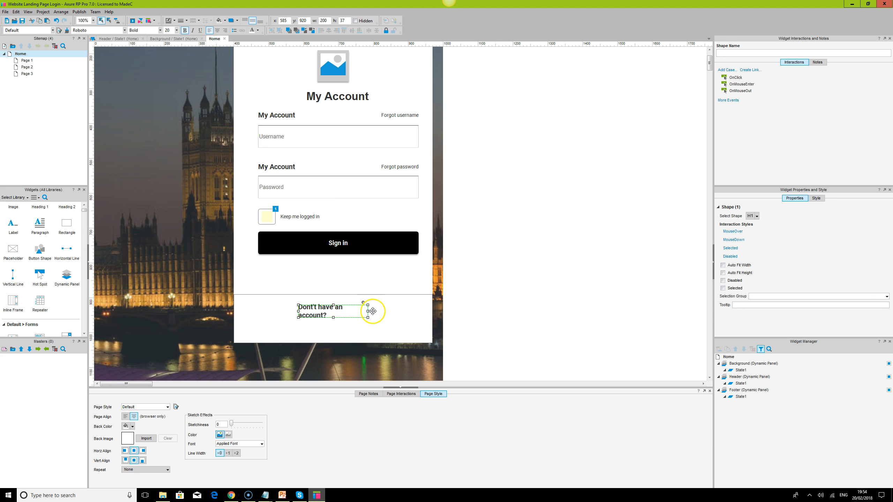
pyautogui.moveTo(368, 311); pyautogui.dragTo(387, 309)
pyautogui.click(218, 30)
# - Duplicate the "Don't have an account?" label directly below itself and change the copy's text to "Create an account"
pyautogui.moveTo(332, 311)
pyautogui.mouseDown()
pyautogui.moveTo(321, 308)
pyautogui.moveTo(332, 305)
pyautogui.moveTo(334, 324)
pyautogui.mouseUp()
pyautogui.doubleClick(334, 325)
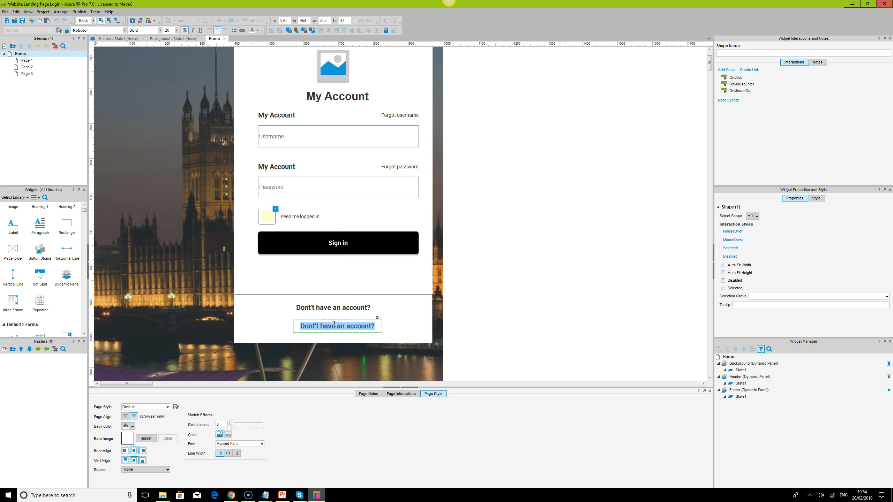
pyautogui.write('Create an account')
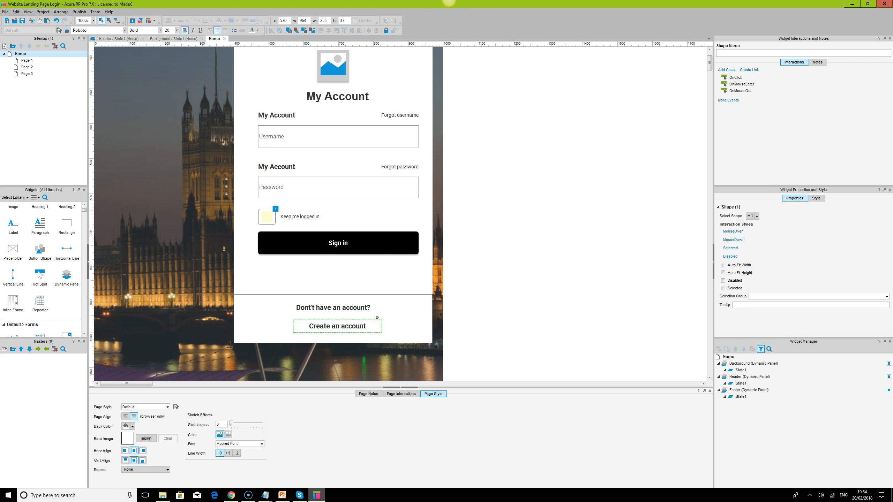
pyautogui.click(531, 305)
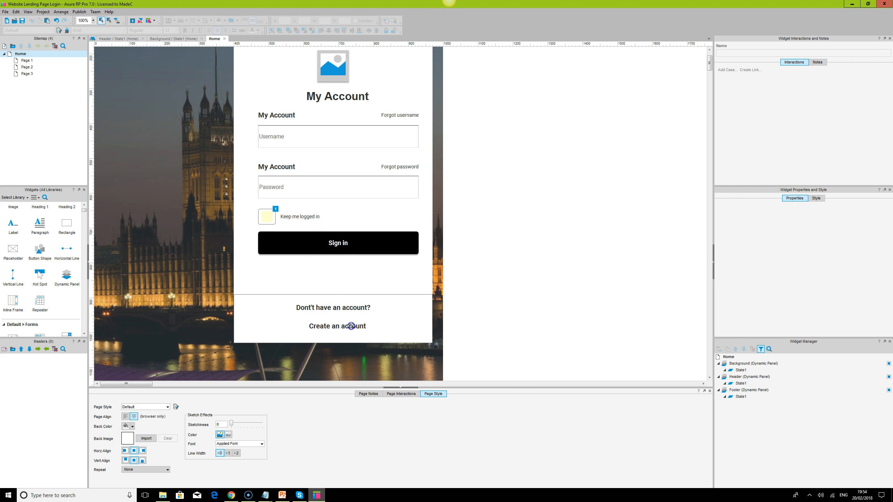
# - Set the font color of the "Create an account" label to blue
pyautogui.click(351, 327)
pyautogui.click(258, 31)
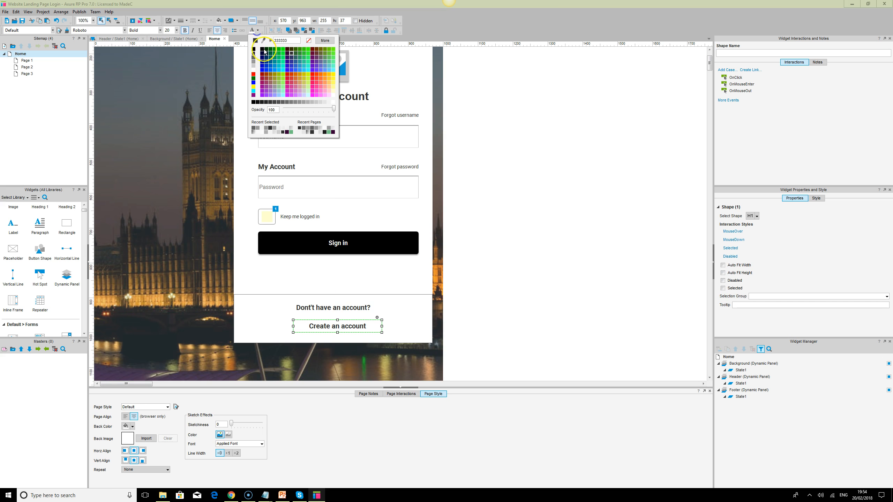
pyautogui.click(254, 82)
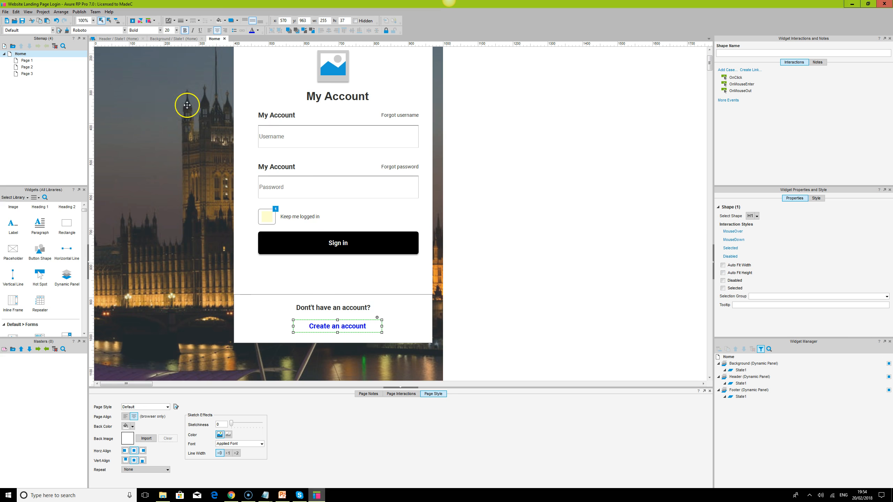
# - Turn the "Create an account" text into a link to Page 1 that opens in the current window
pyautogui.doubleClick(359, 327)
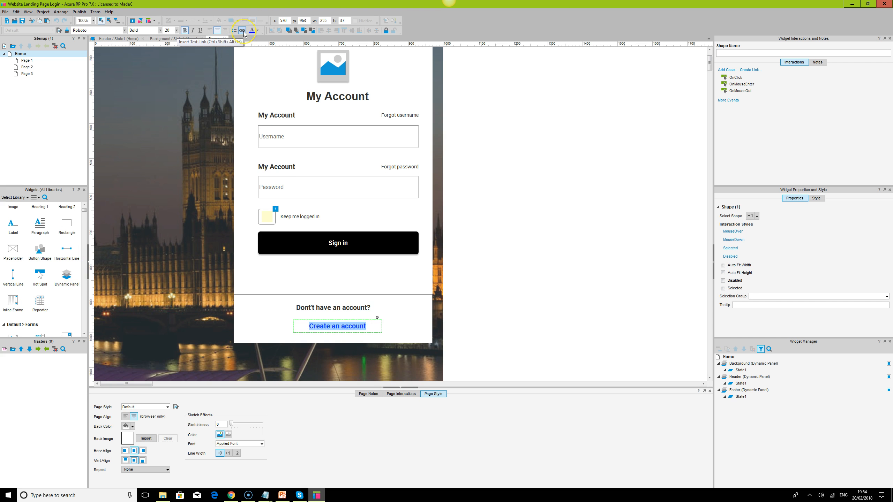
pyautogui.click(242, 31)
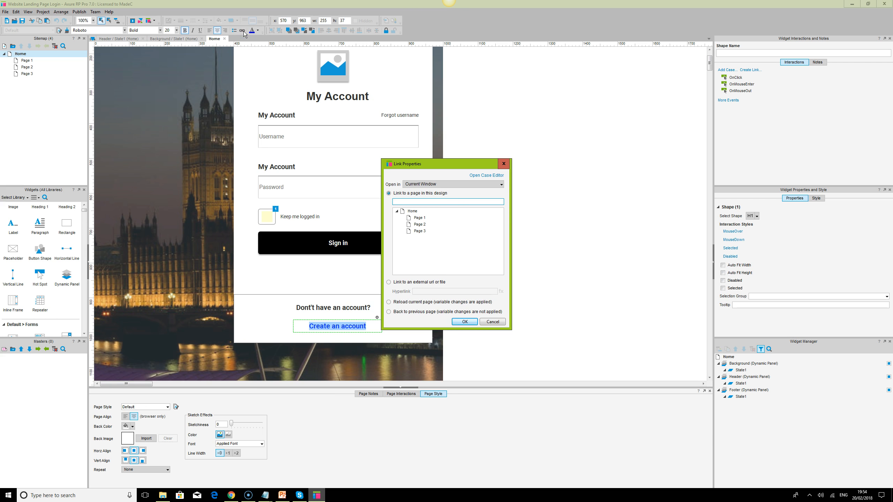
pyautogui.click(416, 218)
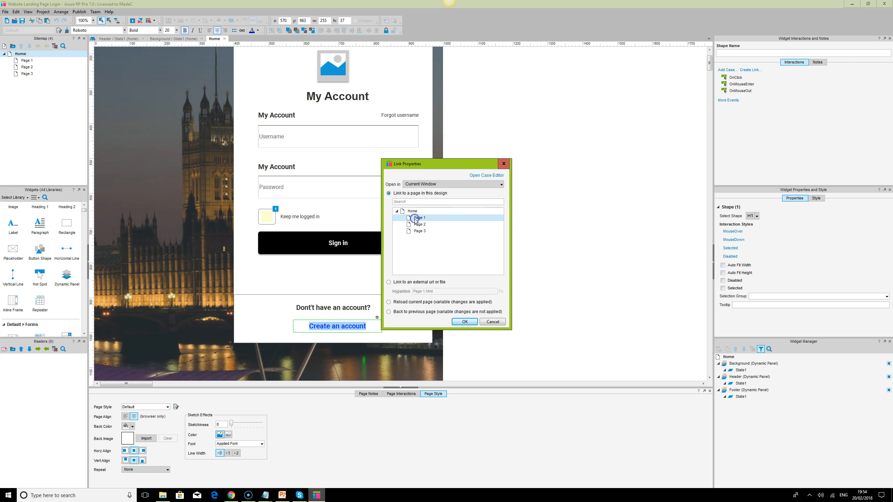
pyautogui.click(464, 322)
pyautogui.click(474, 329)
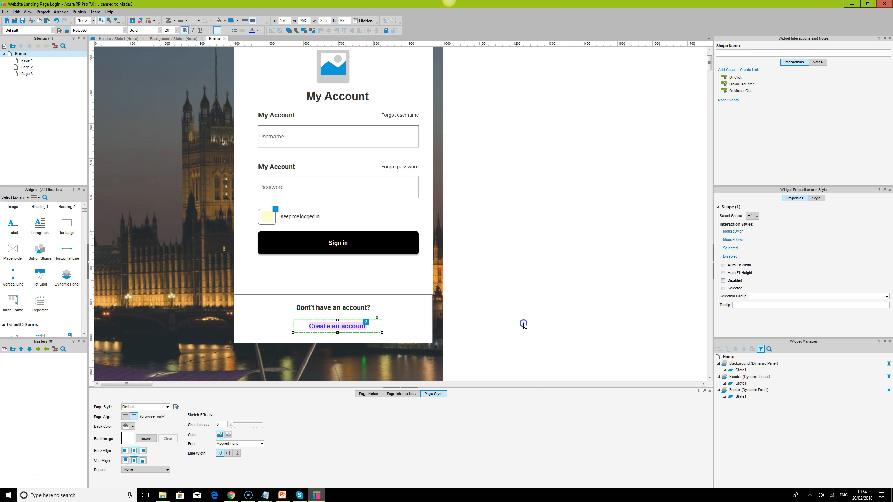
# - Set the "Create an account" link text to font size 16 and remove its bold formatting
pyautogui.click(359, 327)
pyautogui.click(170, 31)
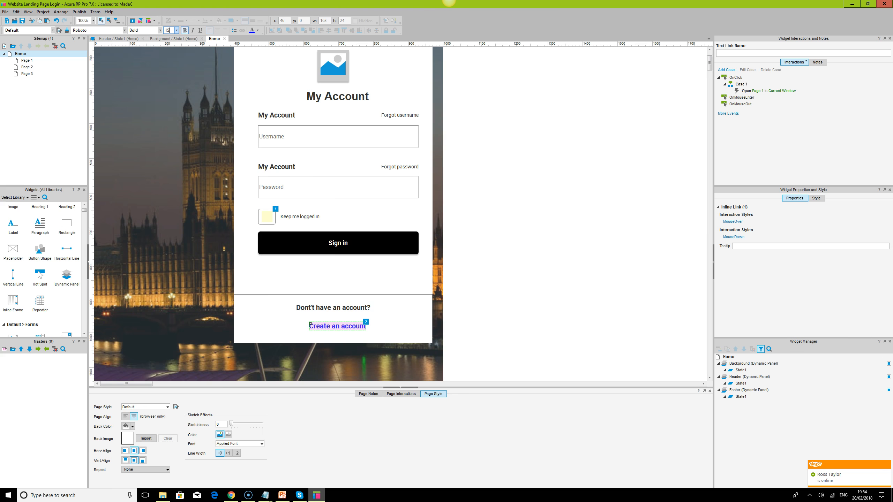
pyautogui.write('6')
pyautogui.press('Return')
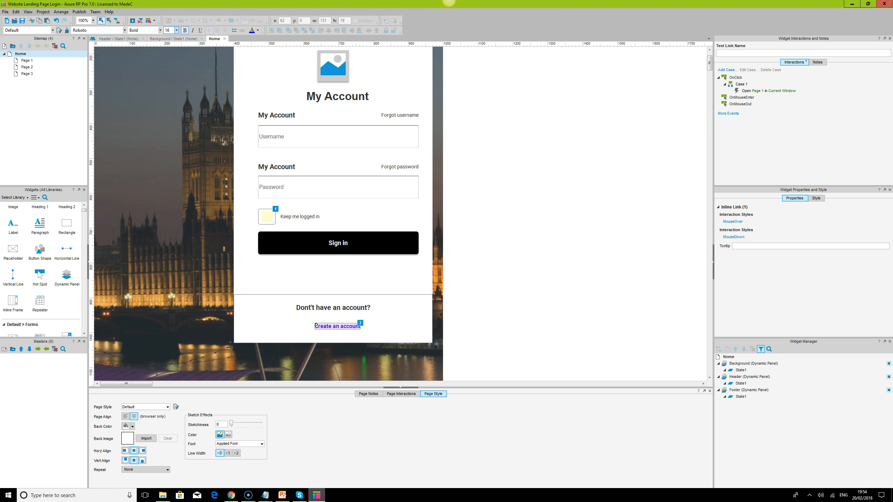
pyautogui.click(184, 30)
# - Align the left edges of the "Don't have an account?" and "Create an account" labels
pyautogui.click(336, 309)
pyautogui.keyDown('ctrl'); pyautogui.click(335, 327); pyautogui.keyUp('ctrl')
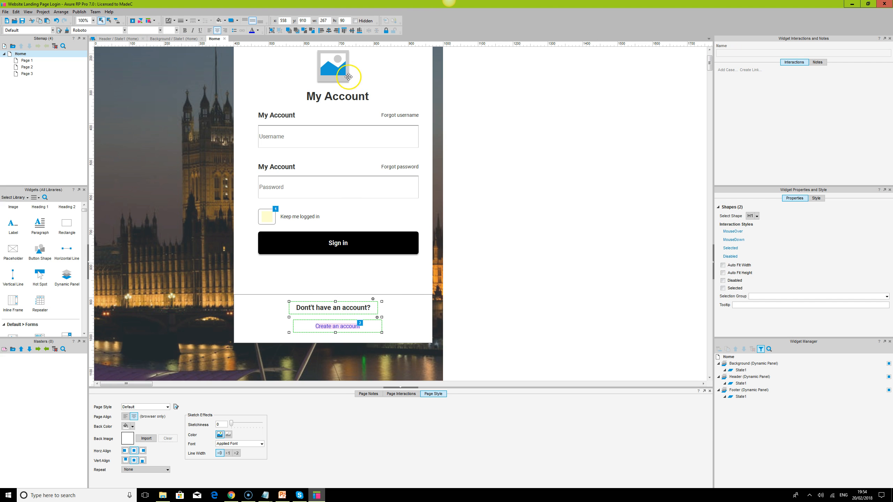
pyautogui.click(321, 30)
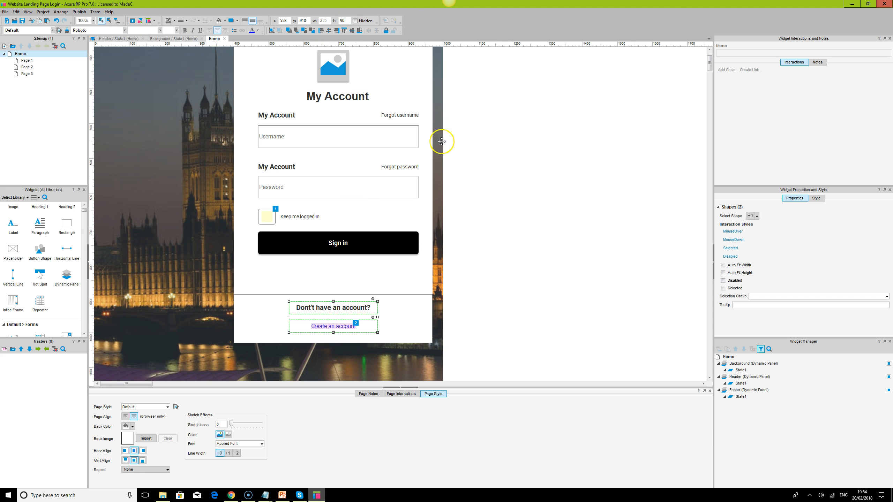
# - Move the "Create an account" label up directly beneath "Don't have an account?" and group the two labels
pyautogui.click(336, 327)
pyautogui.moveTo(336, 328); pyautogui.dragTo(337, 320)
pyautogui.keyDown('shift'); pyautogui.click(339, 307); pyautogui.keyUp('shift')
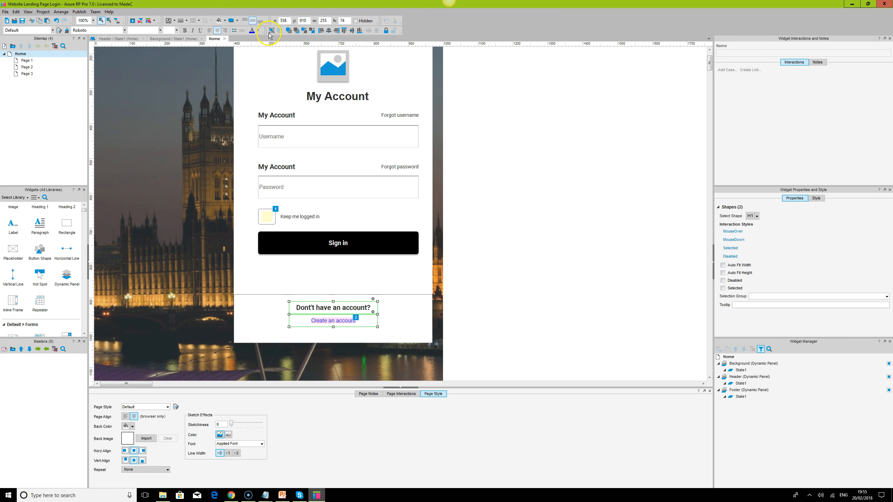
# - Fill the footer rectangle behind the account labels with a light gray linear gradient
pyautogui.click(408, 317)
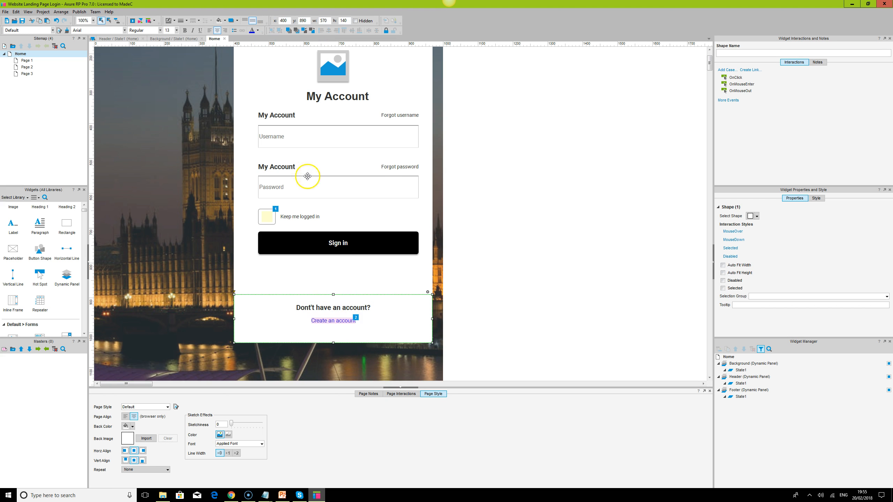
pyautogui.click(228, 25)
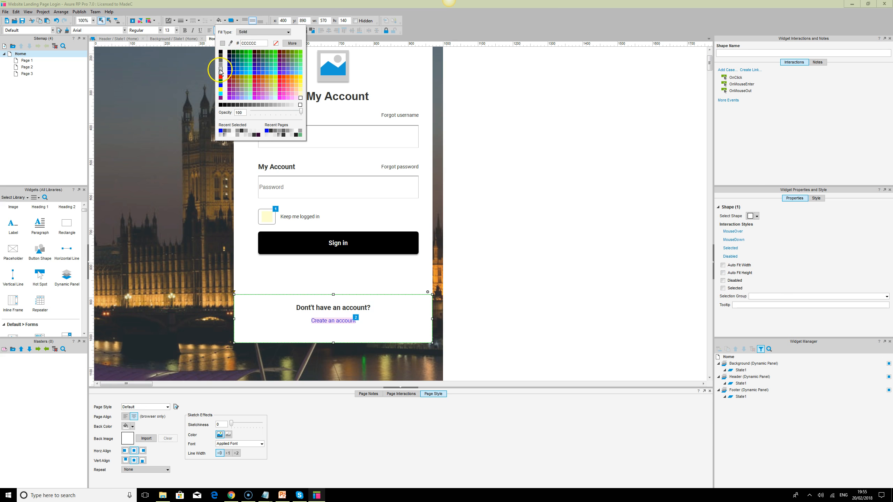
pyautogui.click(248, 135)
pyautogui.click(292, 135)
pyautogui.click(293, 132)
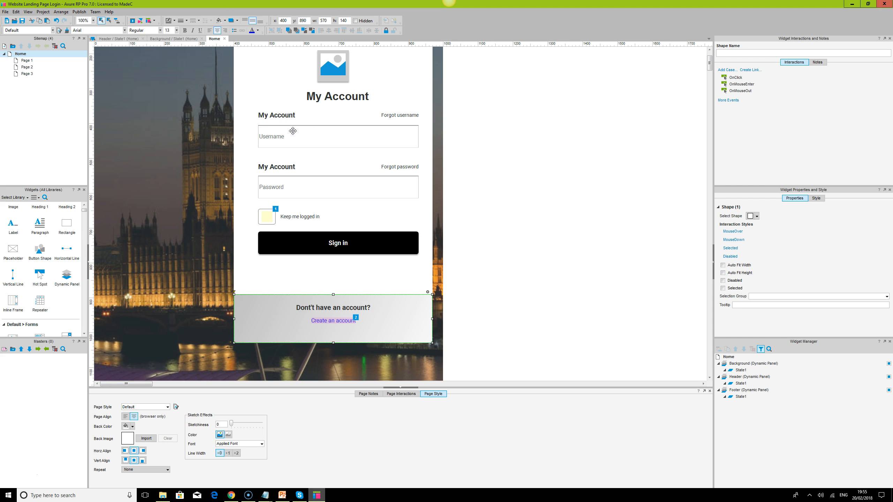
# - Try a darker gray gradient as the footer rectangle's fill, and undo it
pyautogui.click(221, 20)
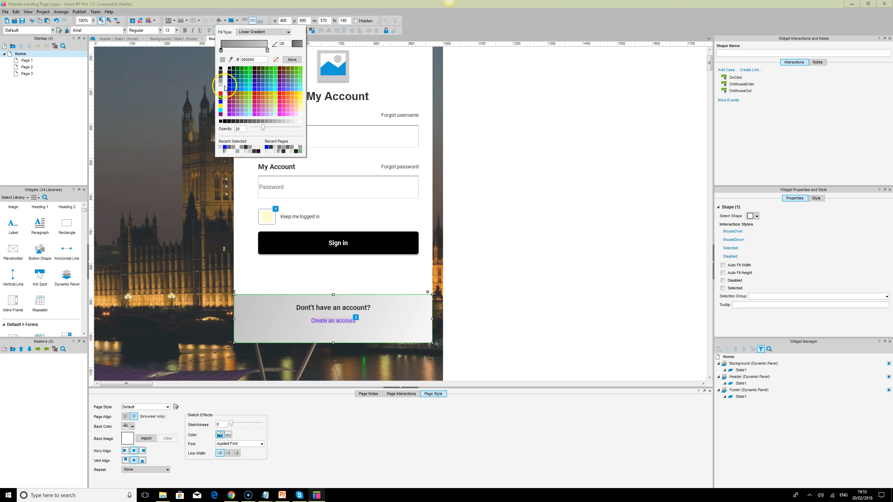
pyautogui.click(225, 152)
pyautogui.click(564, 325)
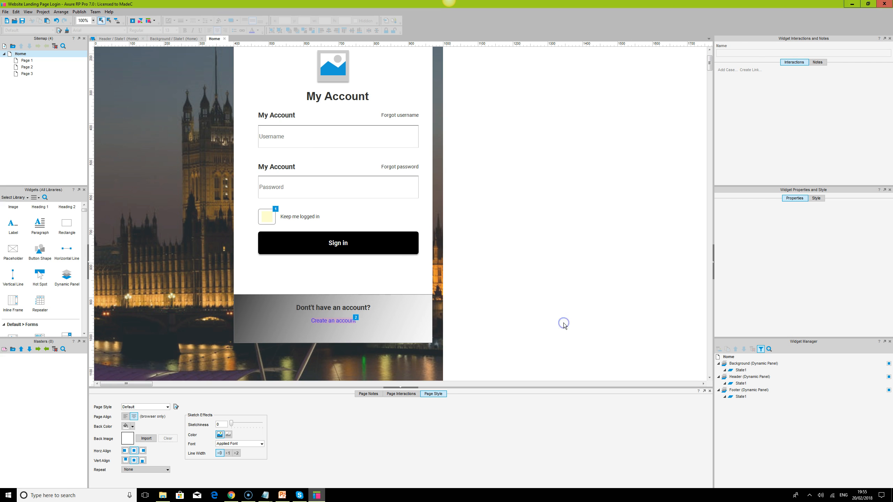
pyautogui.click(399, 315)
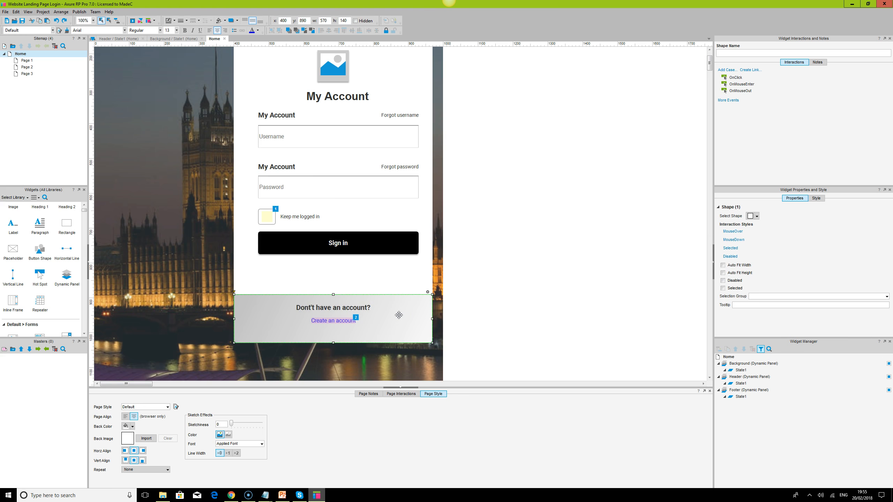
pyautogui.click(554, 307)
# - Remove the border line from the footer rectangle
pyautogui.click(395, 313)
pyautogui.click(225, 22)
pyautogui.click(187, 22)
pyautogui.click(179, 29)
pyautogui.click(584, 205)
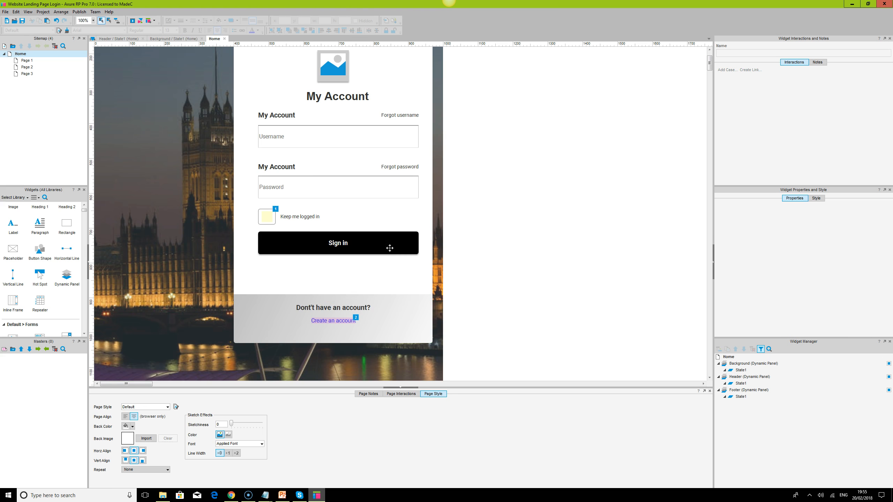
# - Lower the footer rectangle's upper edge to make it 100 high, and center the grouped account labels vertically within it
pyautogui.click(354, 300)
pyautogui.moveTo(334, 295); pyautogui.dragTo(334, 308)
pyautogui.click(338, 308)
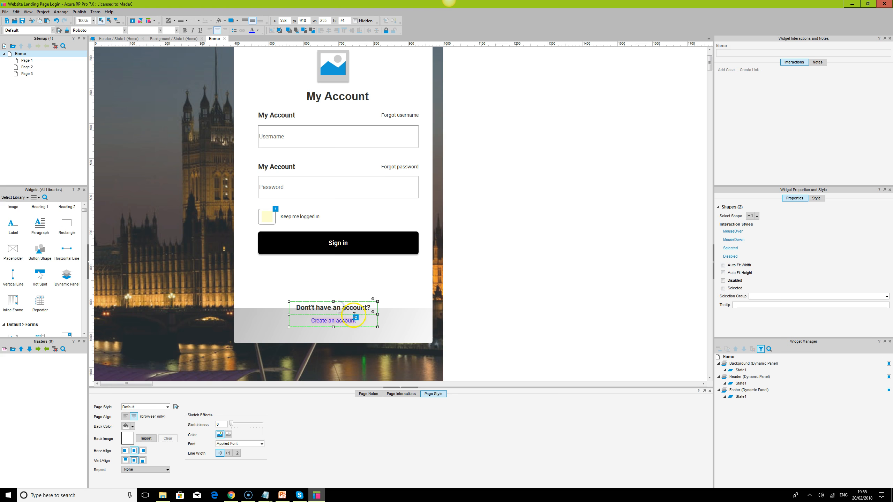
pyautogui.keyDown('shift'); pyautogui.click(394, 321); pyautogui.keyUp('shift')
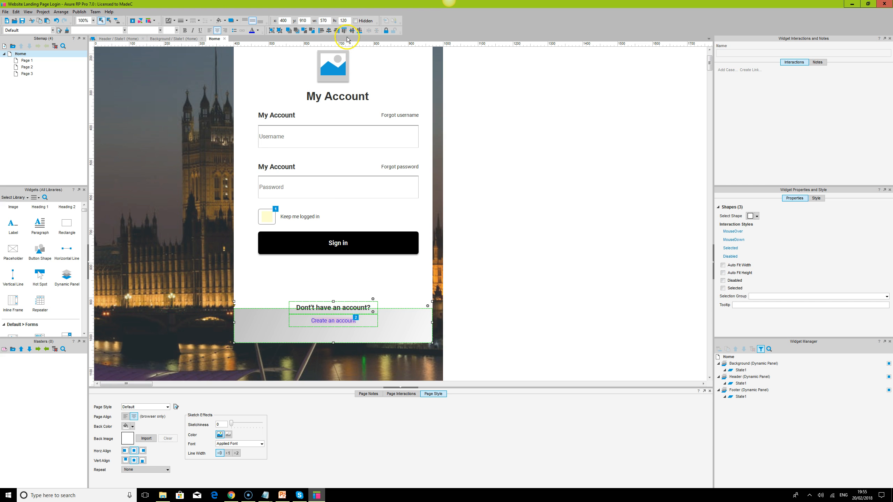
pyautogui.click(351, 31)
pyautogui.click(636, 280)
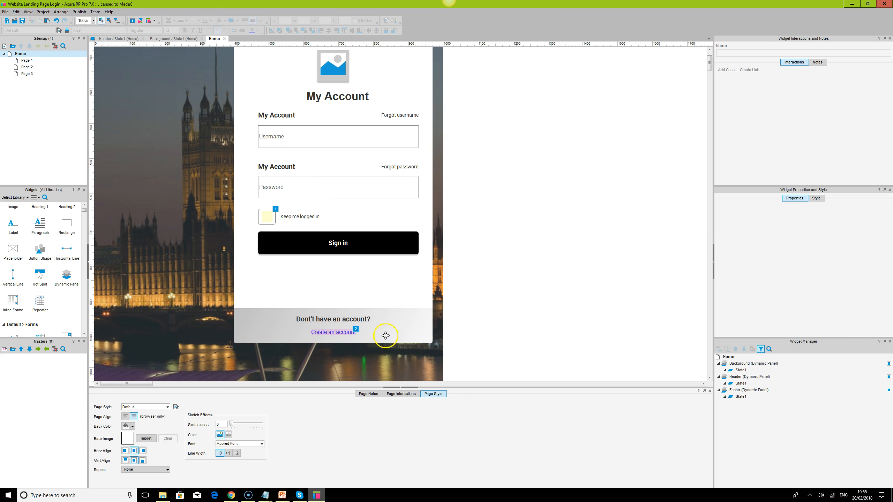
# - Apply the most recently used light gray gradient to the footer rectangle's fill
pyautogui.click(399, 323)
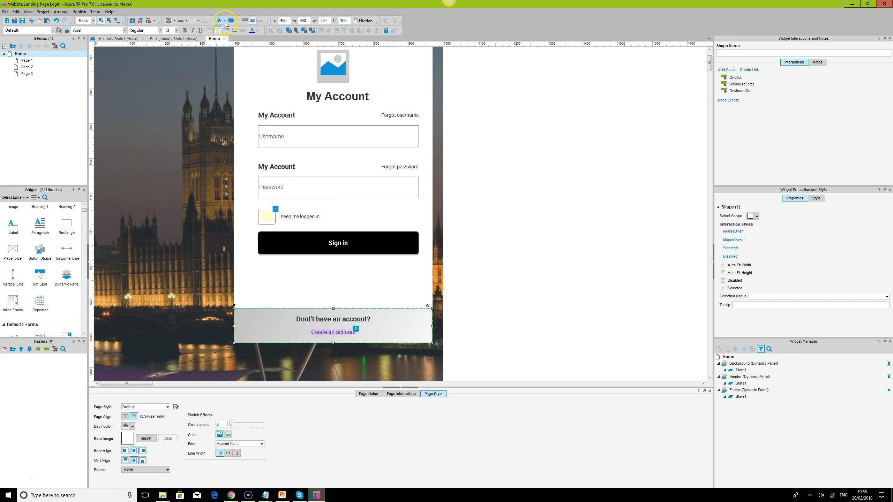
pyautogui.click(225, 21)
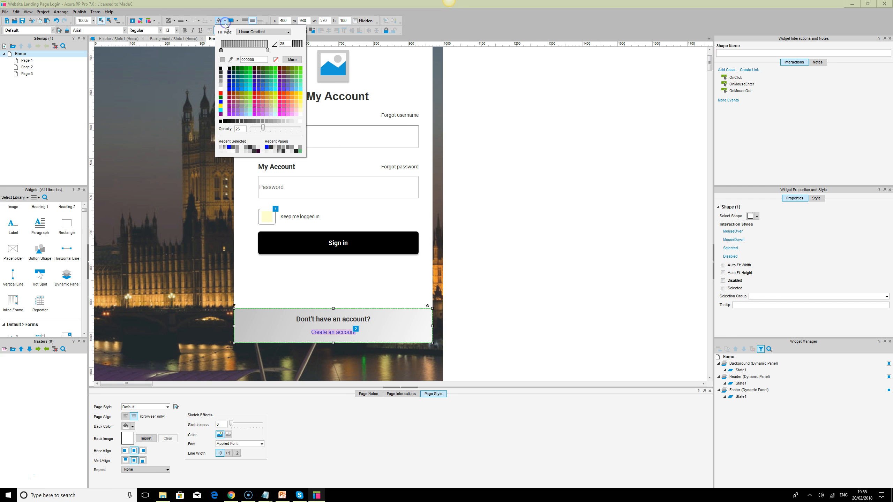
pyautogui.click(221, 148)
pyautogui.click(570, 254)
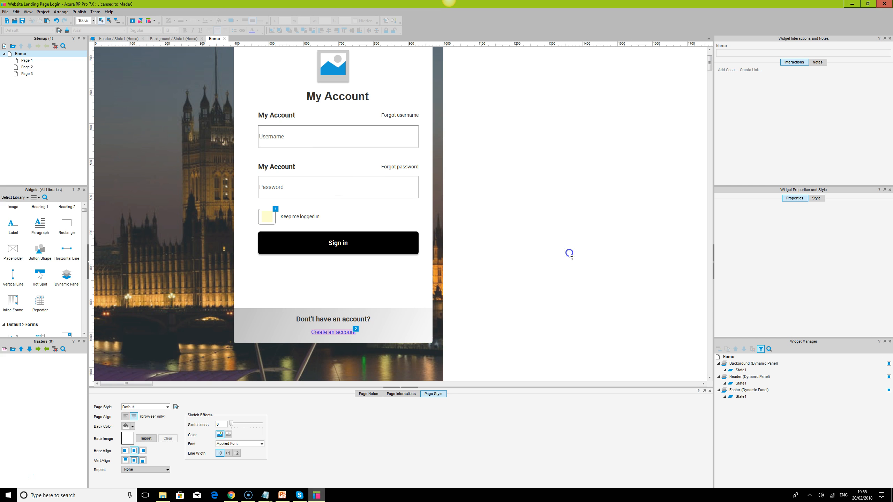
# - Place a 200-wide horizontal line below the Sign in button, starting at the button's left edge
pyautogui.click(340, 247)
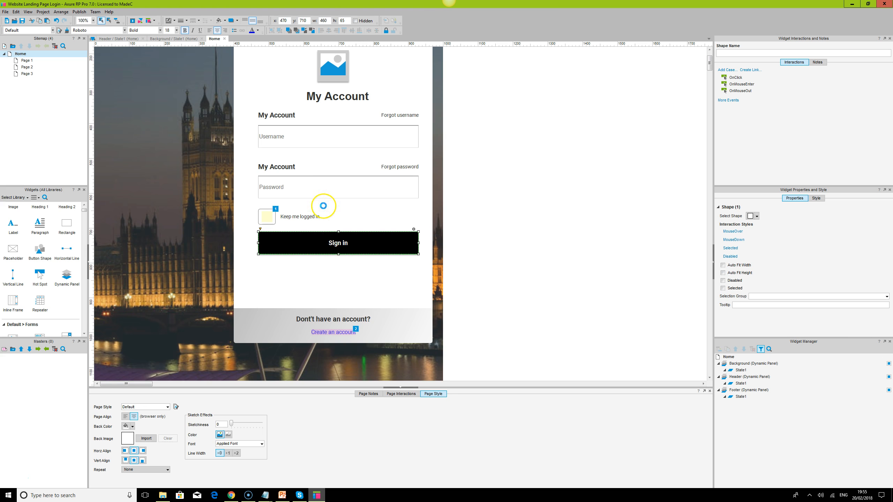
pyautogui.moveTo(67, 249); pyautogui.dragTo(260, 266)
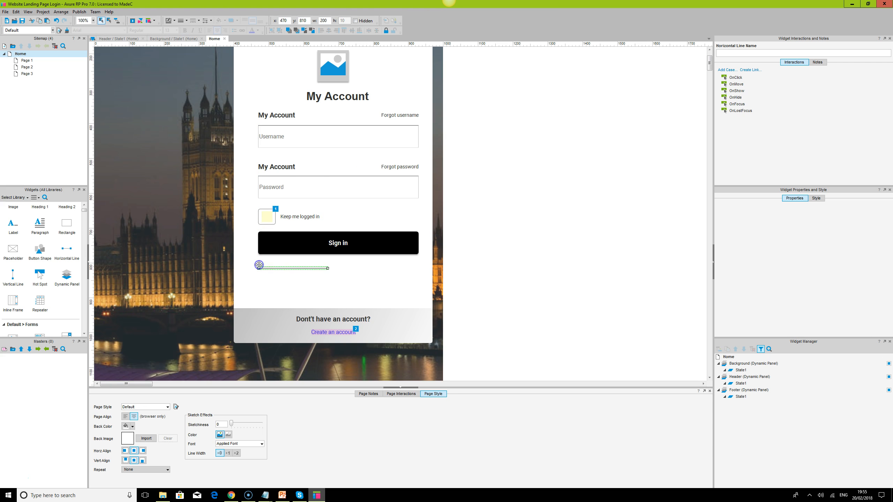
# - Duplicate the "My Account" label above the password field to the right end of the horizontal line, and change the copy's text to "OR"
pyautogui.click(283, 167)
pyautogui.moveTo(284, 167); pyautogui.dragTo(356, 267)
pyautogui.doubleClick(355, 267)
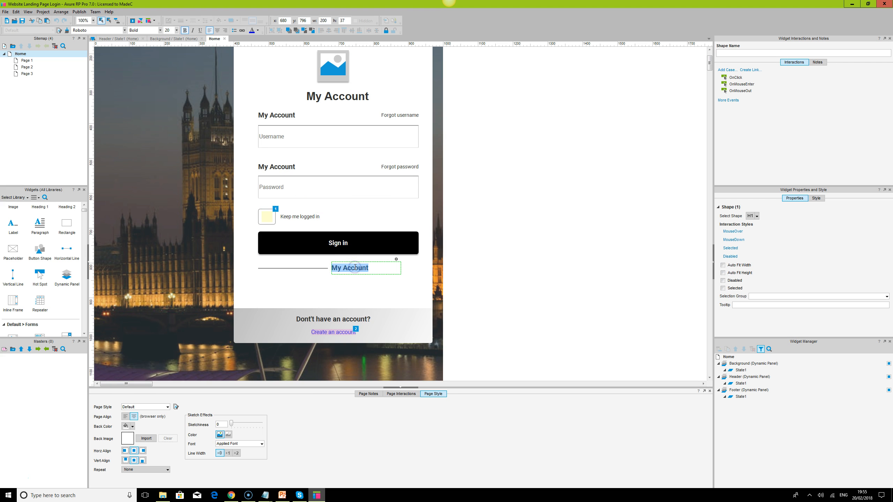
pyautogui.write('OR')
pyautogui.click(362, 277)
# - Narrow the "OR" label to a width of 40 and center its text
pyautogui.click(363, 271)
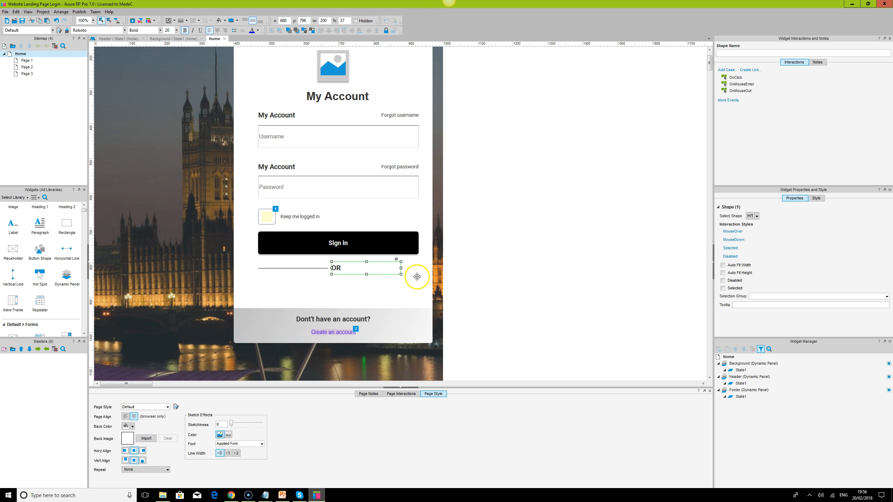
pyautogui.moveTo(398, 267); pyautogui.dragTo(345, 270)
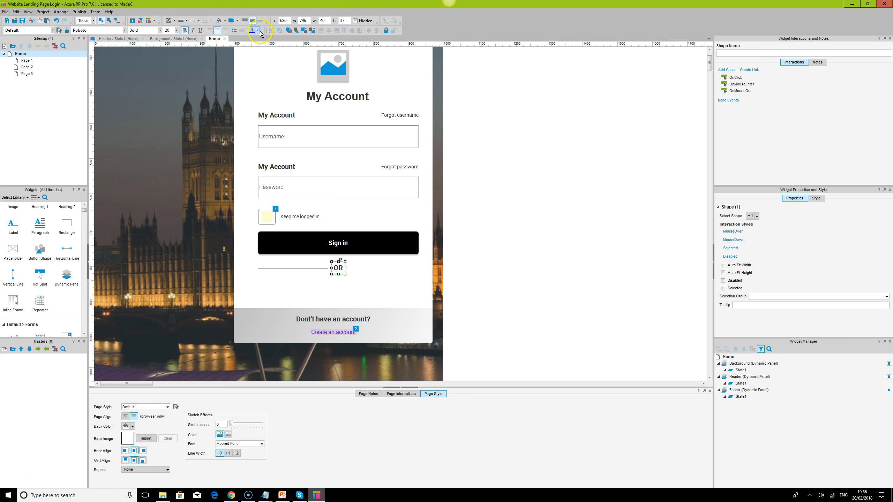
pyautogui.click(561, 296)
# - Duplicate the horizontal line to the right of the "OR" label, ending at the Sign in button's right edge
pyautogui.moveTo(300, 268); pyautogui.dragTo(387, 270)
pyautogui.hotkey('ctrl', 'z')
pyautogui.moveTo(311, 273); pyautogui.dragTo(399, 270)
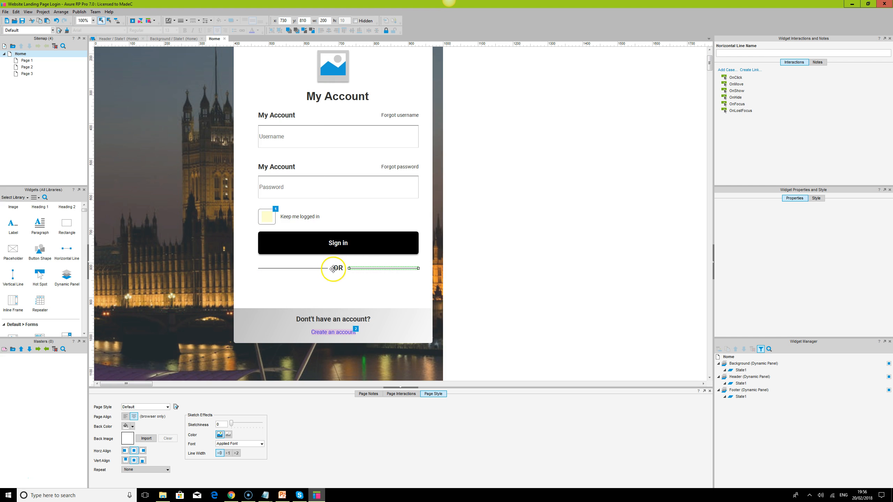
# - Align the middles of the two horizontal lines and the "OR" label, and group them as one divider
pyautogui.keyDown('ctrl'); pyautogui.click(335, 268); pyautogui.keyUp('ctrl')
pyautogui.keyDown('ctrl'); pyautogui.click(310, 269); pyautogui.keyUp('ctrl')
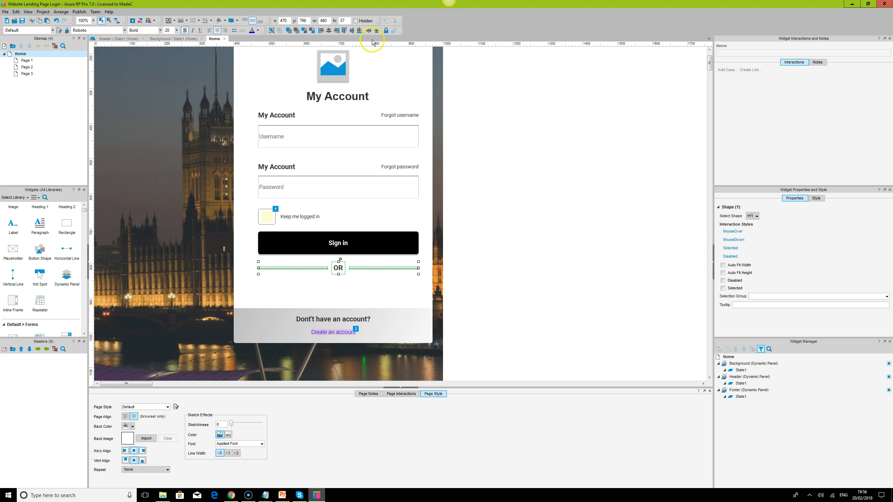
pyautogui.click(351, 32)
pyautogui.click(272, 32)
pyautogui.click(519, 228)
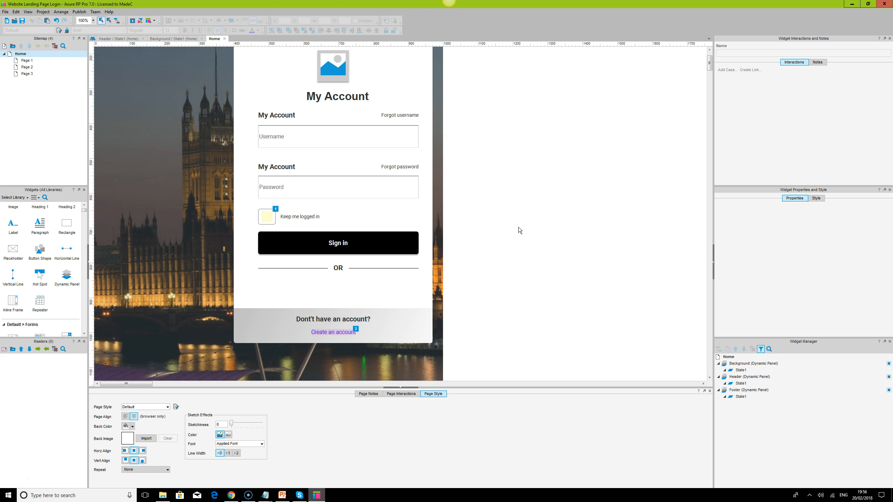
# - Duplicate the Sign in button below the "OR" divider and fill the copy with dark blue
pyautogui.click(337, 240)
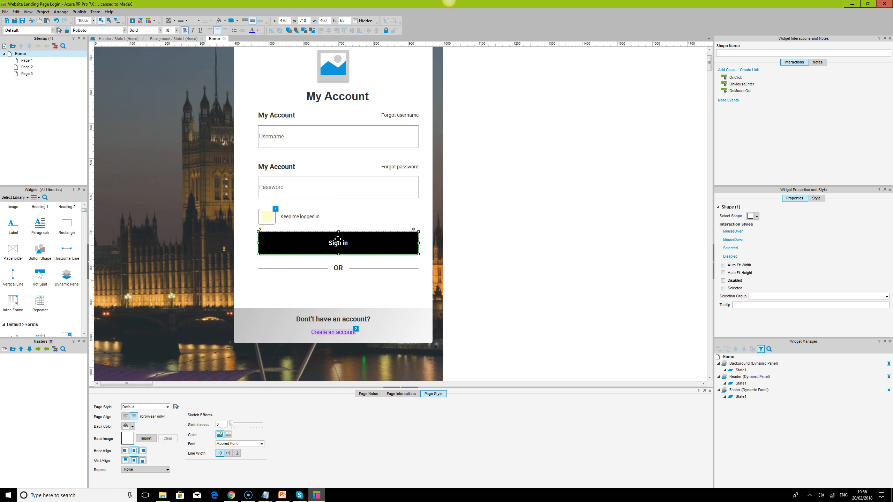
pyautogui.moveTo(338, 240); pyautogui.dragTo(339, 287)
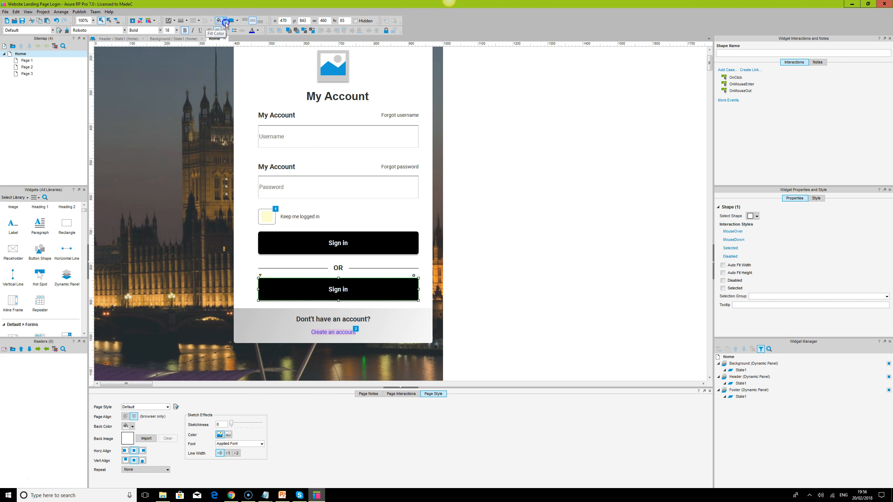
pyautogui.click(219, 20)
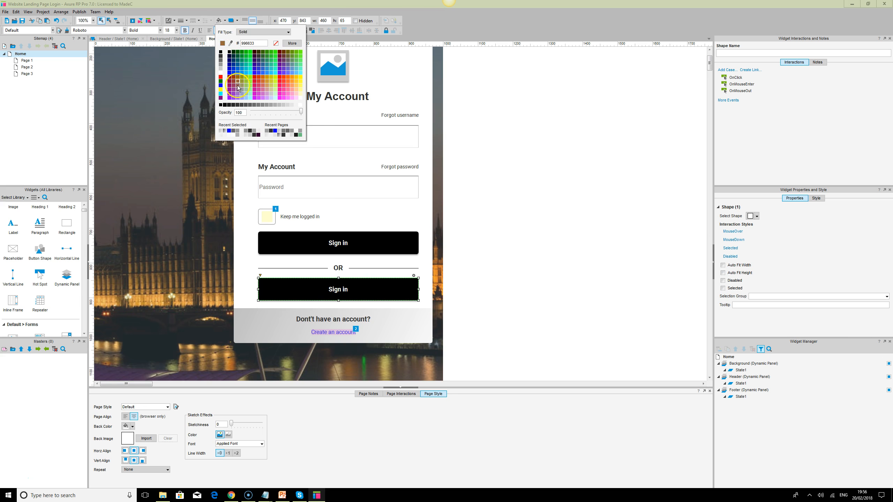
pyautogui.click(234, 68)
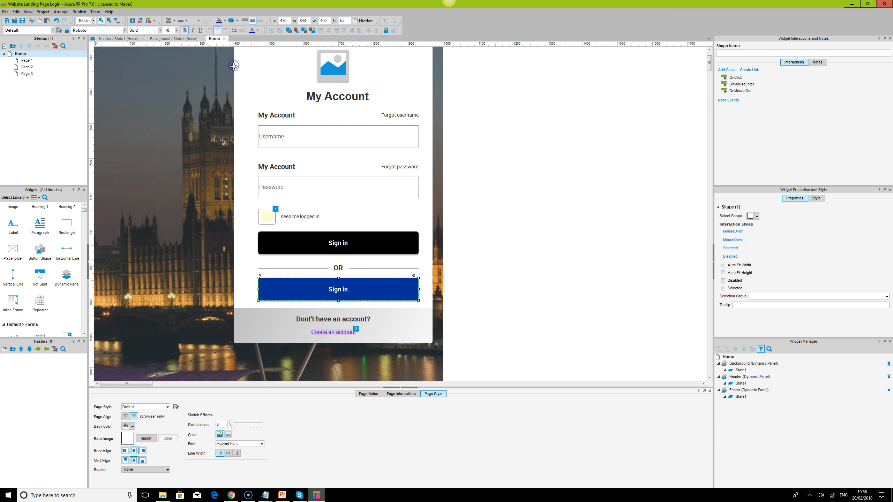
# - Change the blue button's text to "Continue with Facebook"
pyautogui.doubleClick(335, 288)
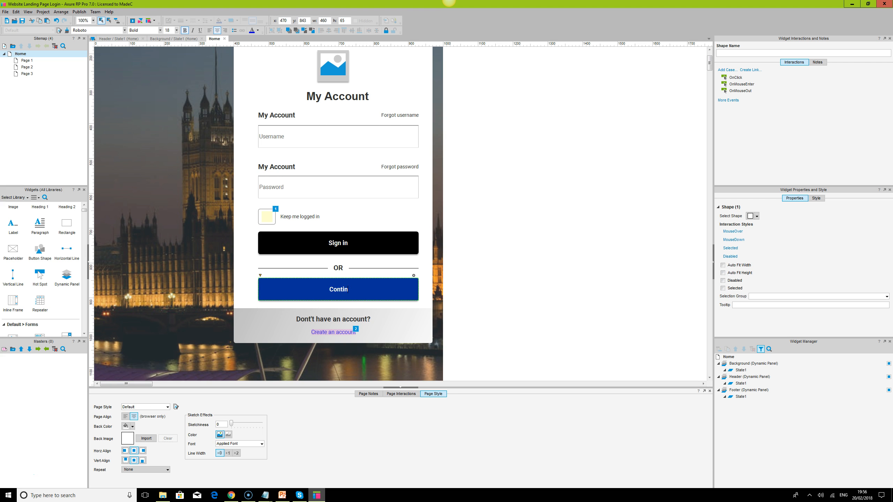
pyautogui.write('Continue with Facebook')
pyautogui.press('Escape')
pyautogui.click(566, 291)
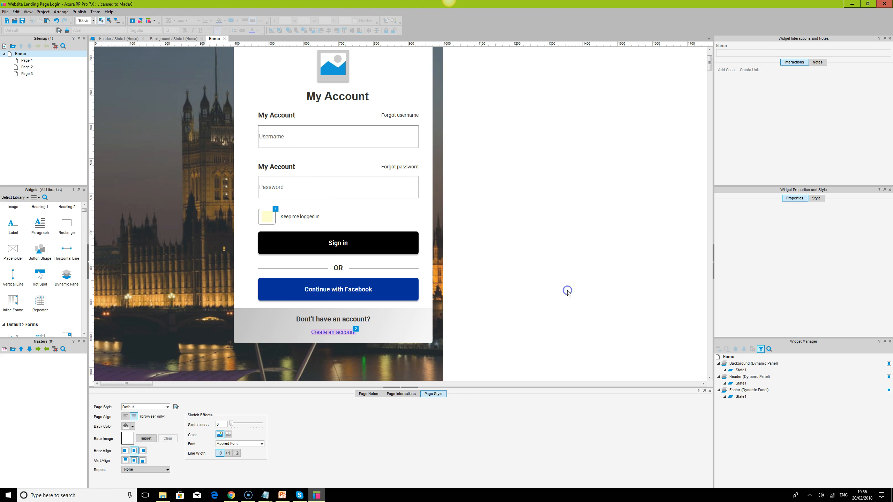
# - Place the FontAwesome facebook icon to the left of the "Continue with Facebook" text and set its color to white
pyautogui.moveTo(84, 210); pyautogui.dragTo(84, 323)
pyautogui.scroll(3, 65, 293)
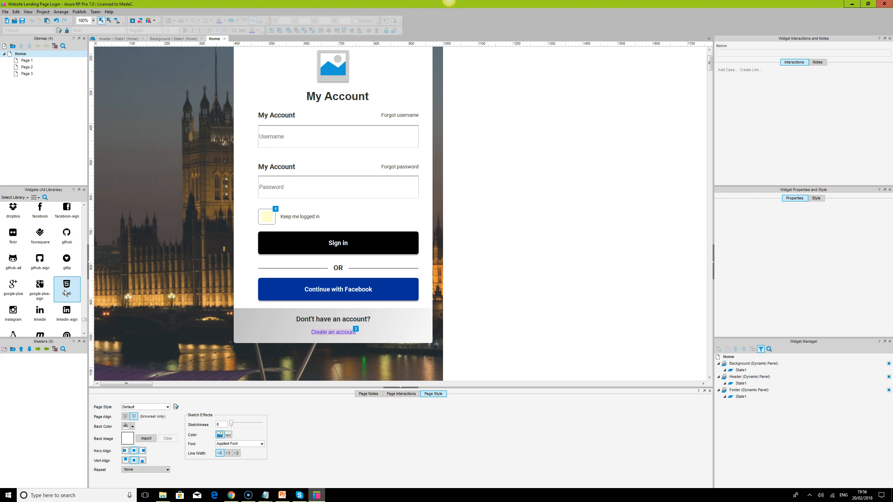
pyautogui.click(36, 254)
pyautogui.moveTo(40, 250); pyautogui.dragTo(279, 285)
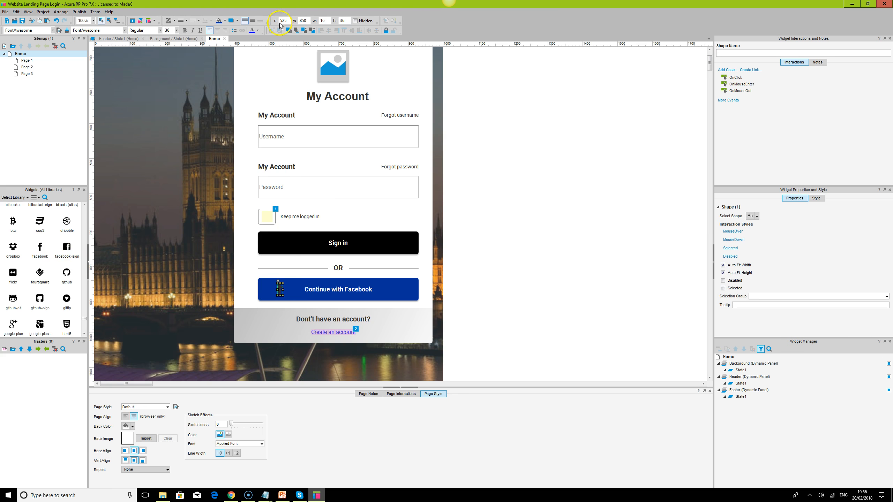
pyautogui.click(258, 31)
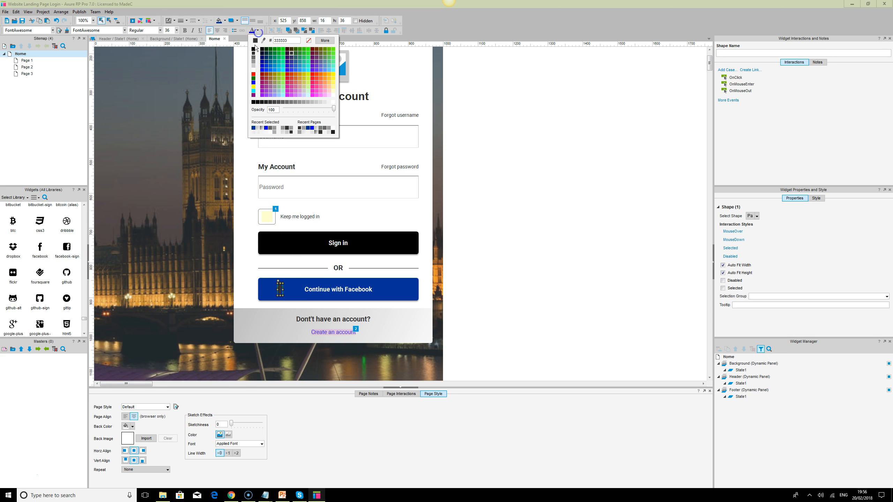
pyautogui.click(256, 72)
# - Open the Facebook icon's font size for editing
pyautogui.click(160, 31)
pyautogui.click(169, 31)
pyautogui.click(169, 31)
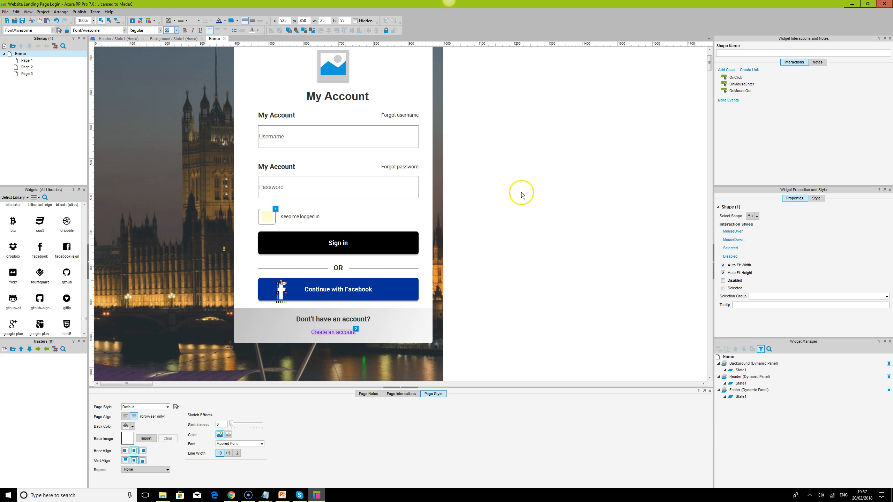
# - Group the Facebook icon with the "Continue with Facebook" button
pyautogui.click(626, 212)
pyautogui.click(283, 288)
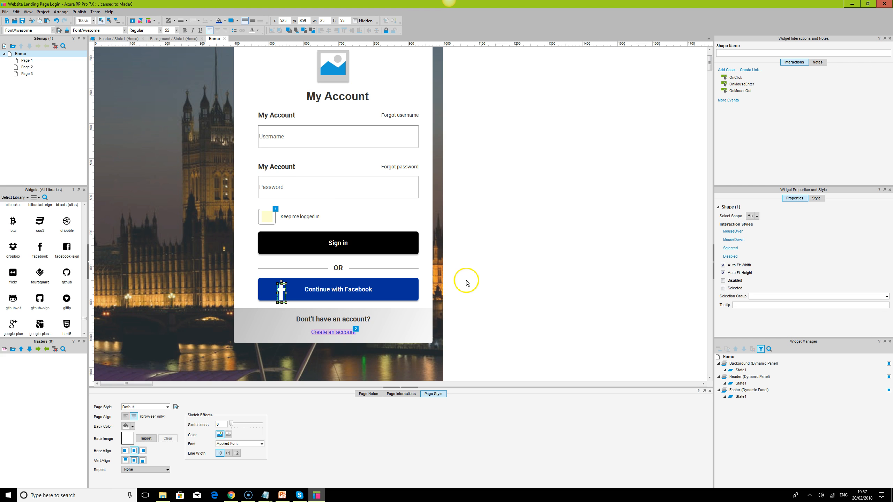
pyautogui.click(465, 281)
pyautogui.click(343, 287)
pyautogui.keyDown('ctrl'); pyautogui.click(281, 290); pyautogui.keyUp('ctrl')
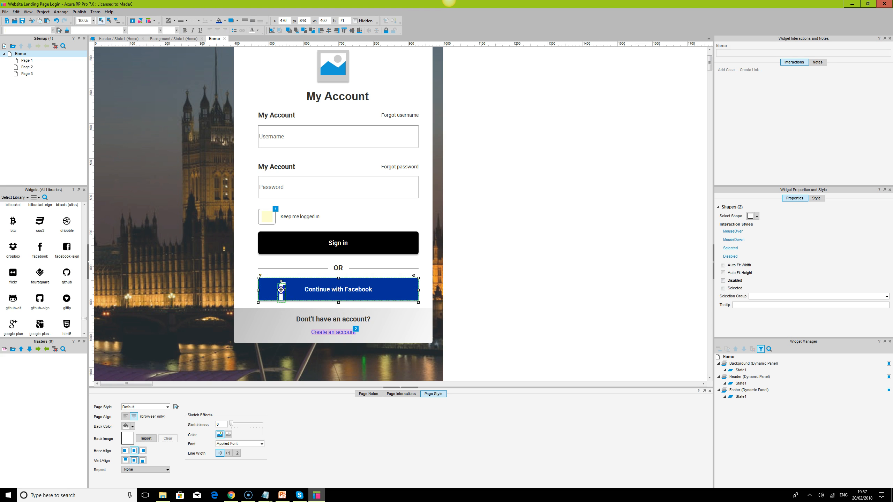
pyautogui.click(560, 249)
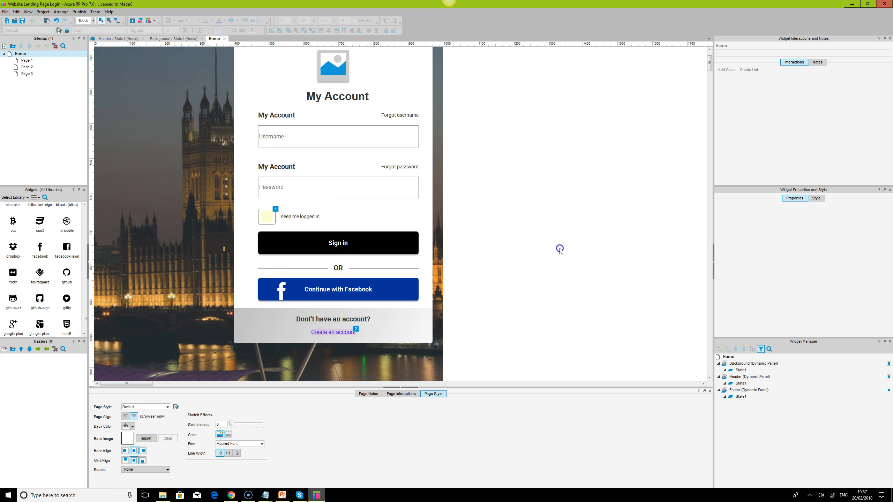
# - Recolor the divider lines on both sides of the "OR" text with gray 999999
pyautogui.click(338, 268)
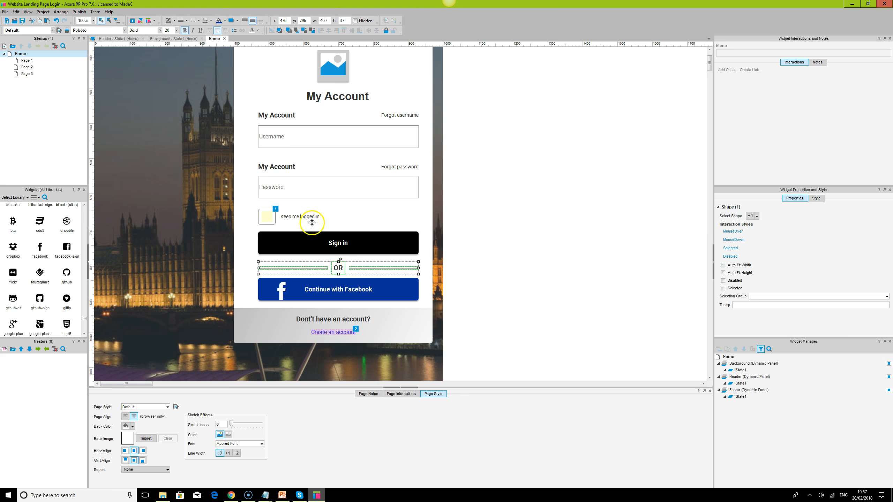
pyautogui.click(310, 268)
pyautogui.keyDown('ctrl'); pyautogui.click(374, 267); pyautogui.keyUp('ctrl')
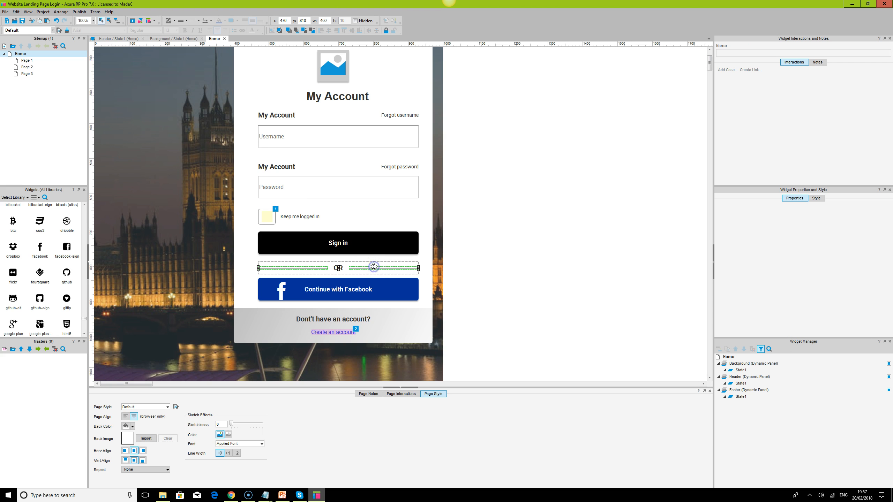
pyautogui.click(175, 22)
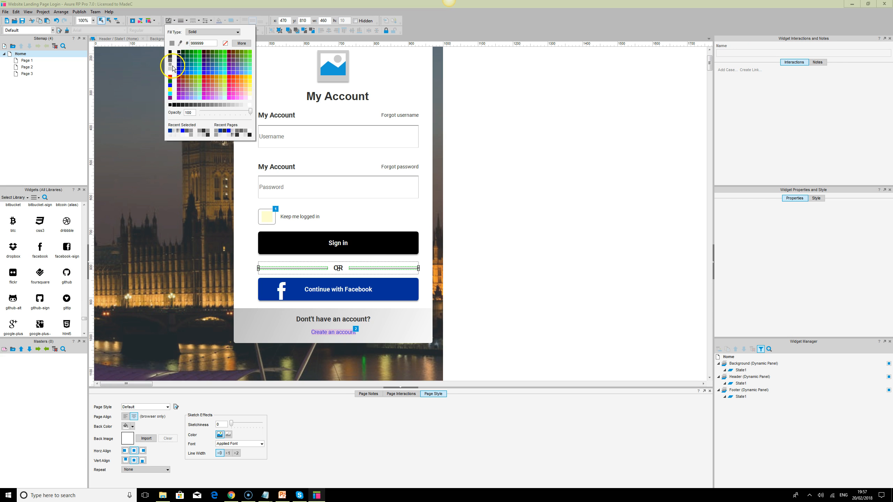
pyautogui.click(171, 67)
pyautogui.click(534, 230)
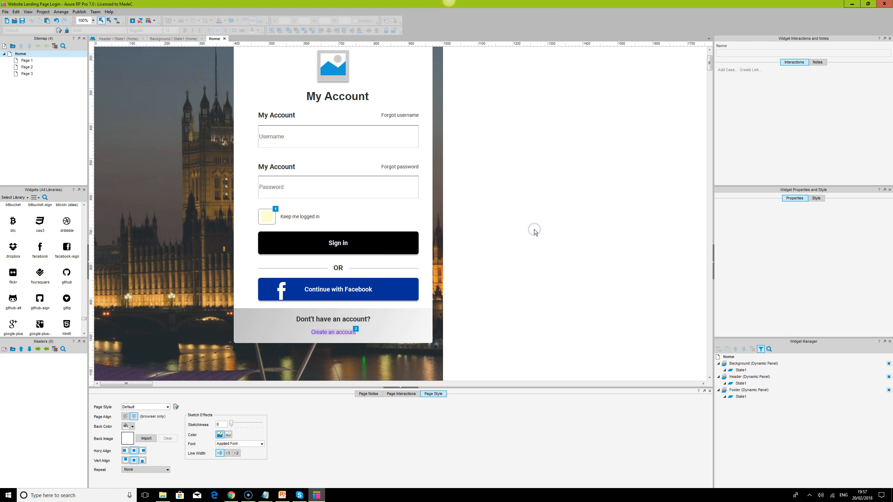
# - Change the font of the large "My Account" title to Roboto
pyautogui.click(355, 250)
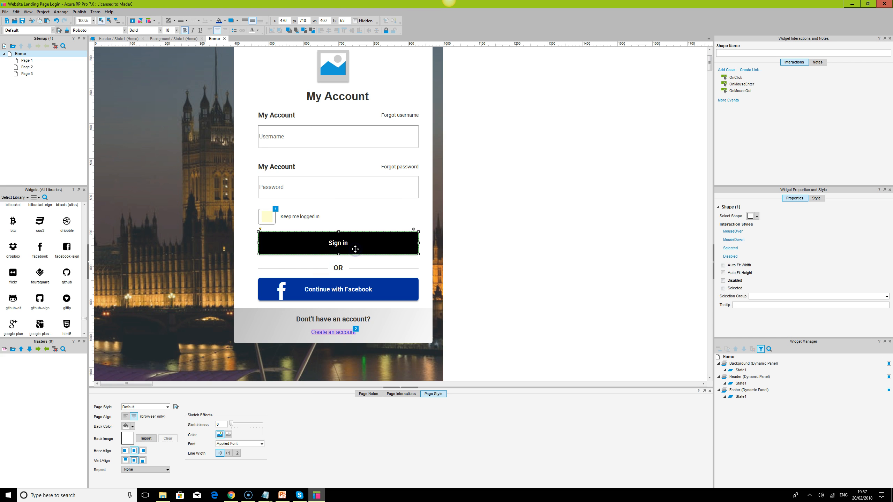
pyautogui.click(295, 138)
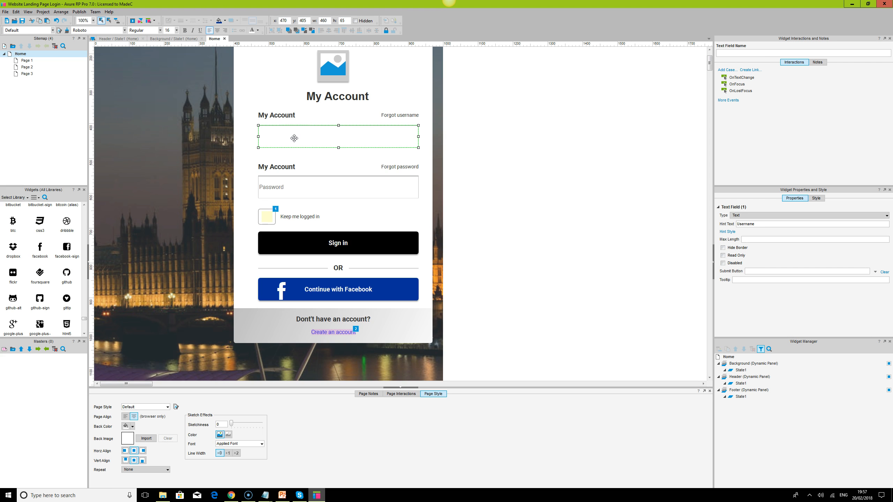
pyautogui.scroll(3, 294, 138)
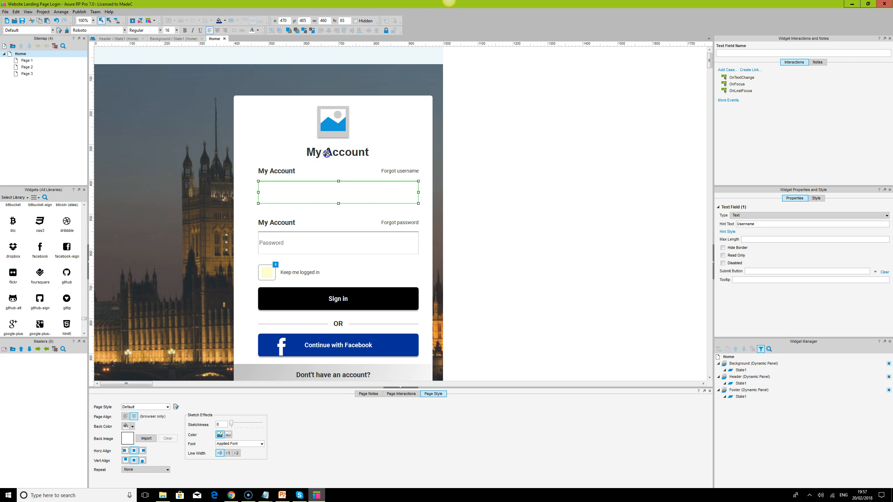
pyautogui.click(326, 154)
pyautogui.click(100, 31)
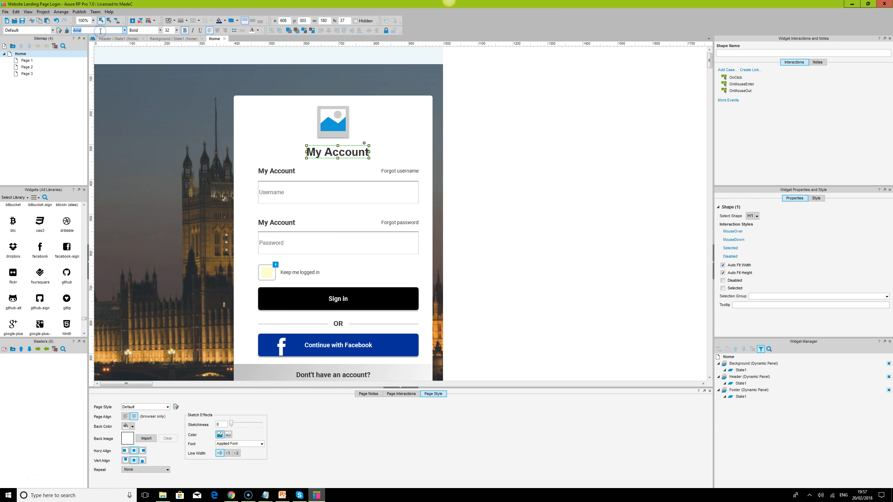
pyautogui.write('Roboto')
pyautogui.press('Return')
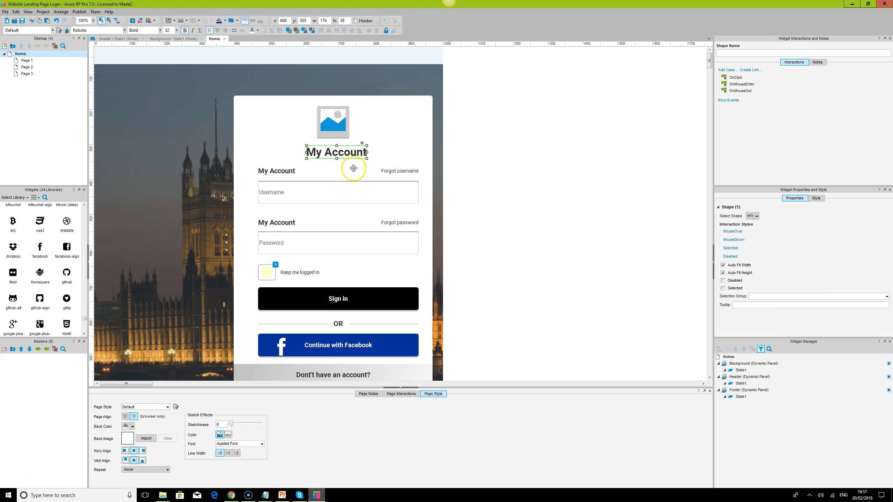
# - Widen the "My Account" title box on its left side to 224 and set its font size to 40
pyautogui.moveTo(307, 152); pyautogui.dragTo(288, 152)
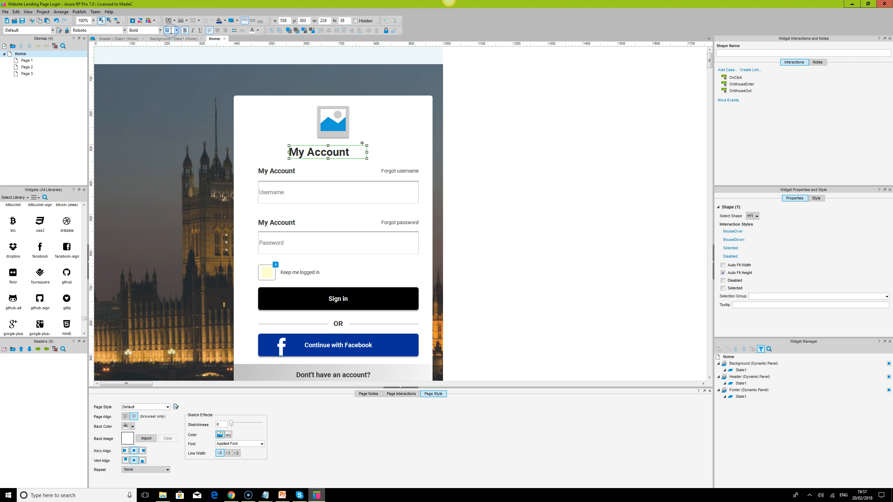
pyautogui.write('35')
pyautogui.press('Return')
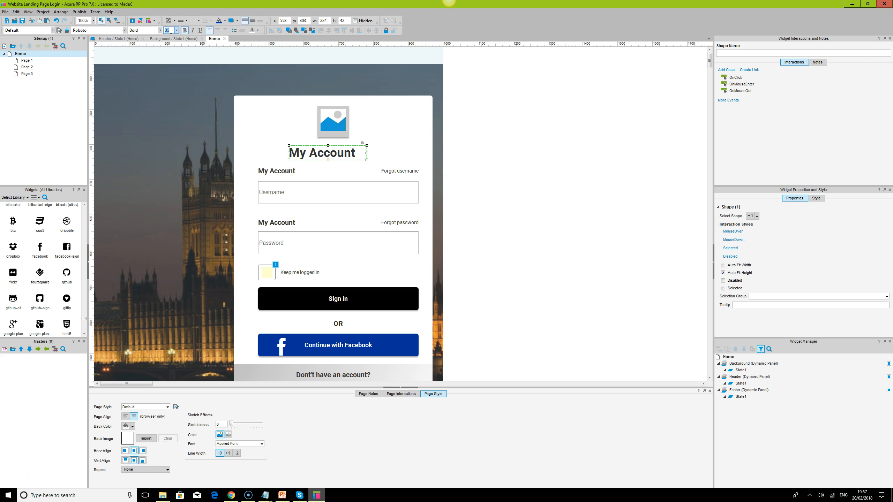
pyautogui.write('40')
pyautogui.press('Return')
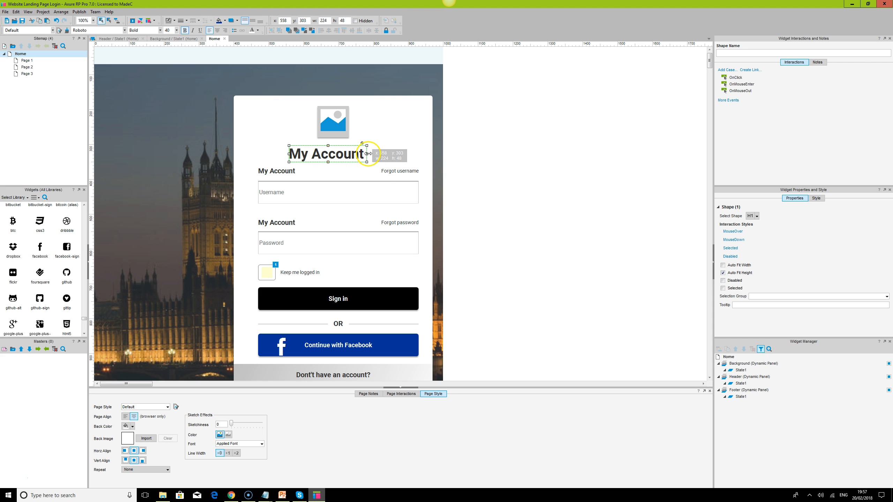
# - Enlarge the "My Account" title box to about 282 by 71 and center its text horizontally and vertically
pyautogui.moveTo(386, 153); pyautogui.dragTo(338, 137)
pyautogui.click(219, 31)
pyautogui.click(253, 20)
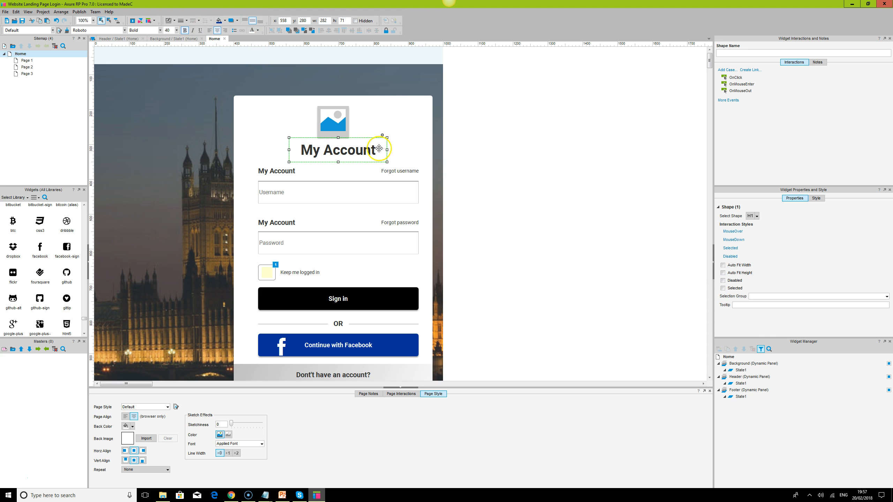
# - Align the placeholder image to the horizontal center of the "My Account" title and group the two
pyautogui.keyDown('ctrl'); pyautogui.click(338, 118); pyautogui.keyUp('ctrl')
pyautogui.click(328, 30)
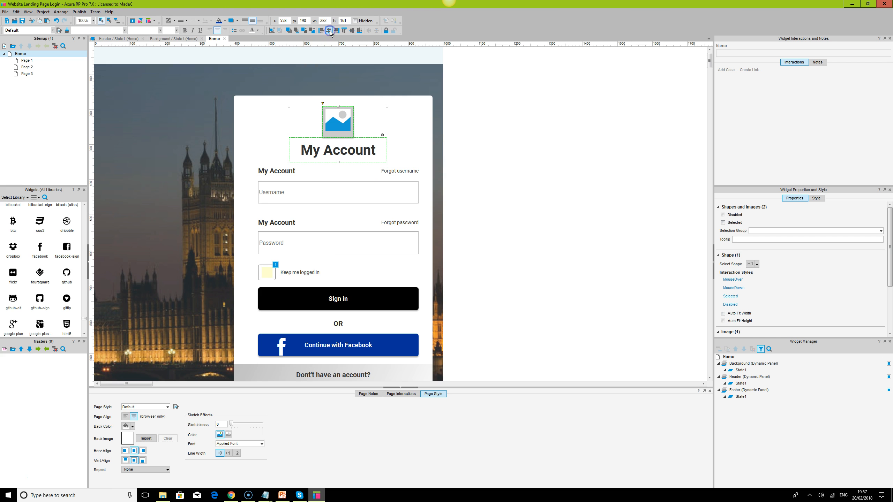
pyautogui.click(271, 31)
pyautogui.click(612, 211)
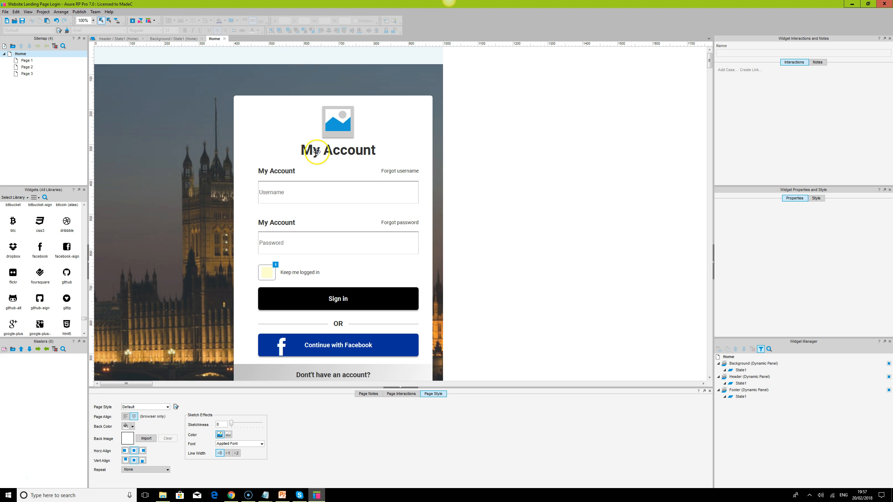
pyautogui.click(337, 149)
pyautogui.click(269, 172)
pyautogui.keyDown('ctrl'); pyautogui.click(285, 190); pyautogui.keyUp('ctrl')
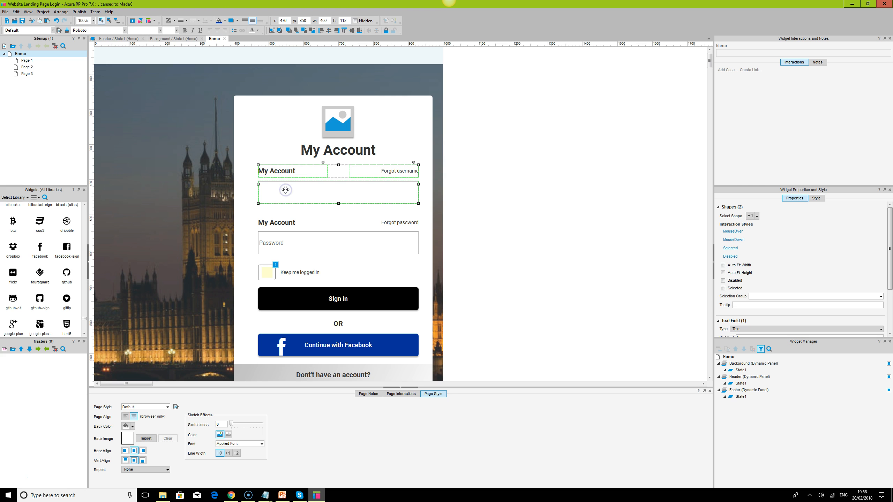
pyautogui.click(287, 224)
pyautogui.keyDown('ctrl'); pyautogui.click(282, 246); pyautogui.keyUp('ctrl')
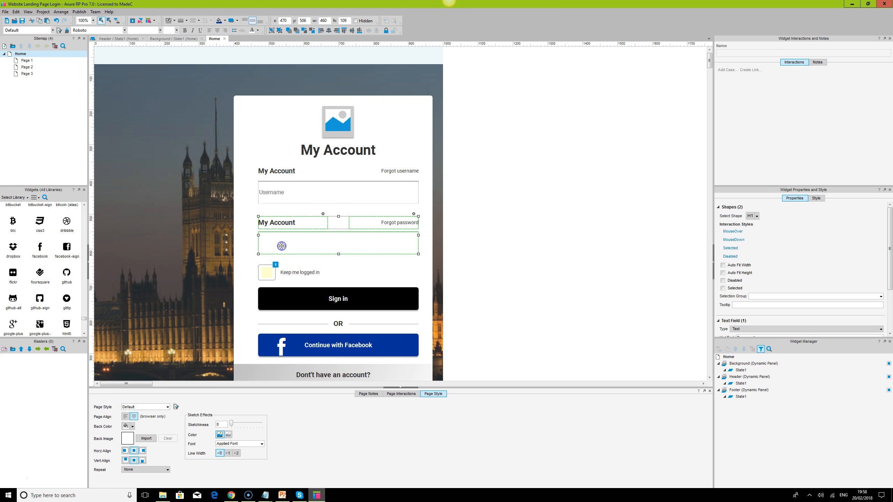
# - Try nudging the "Keep me logged in" checkbox group downward
pyautogui.click(279, 272)
pyautogui.press('Down')
pyautogui.press('Down')
# - Nudge the Sign in button down to y 724, closer to the "OR" divider
pyautogui.press('Down')
pyautogui.press('Down')
pyautogui.press('Down')
pyautogui.press('Down')
pyautogui.press('Down')
pyautogui.press('Up')
pyautogui.press('Up')
pyautogui.press('Up')
pyautogui.press('Up')
pyautogui.press('Up')
pyautogui.press('Up')
pyautogui.click(303, 298)
pyautogui.press('Down')
pyautogui.press('Down')
pyautogui.press('Down')
pyautogui.press('Down')
pyautogui.press('Down')
pyautogui.press('Down')
pyautogui.press('Down')
pyautogui.press('Down')
pyautogui.press('Down')
pyautogui.press('Down')
pyautogui.press('Down')
pyautogui.press('Down')
pyautogui.press('Down')
pyautogui.press('Down')
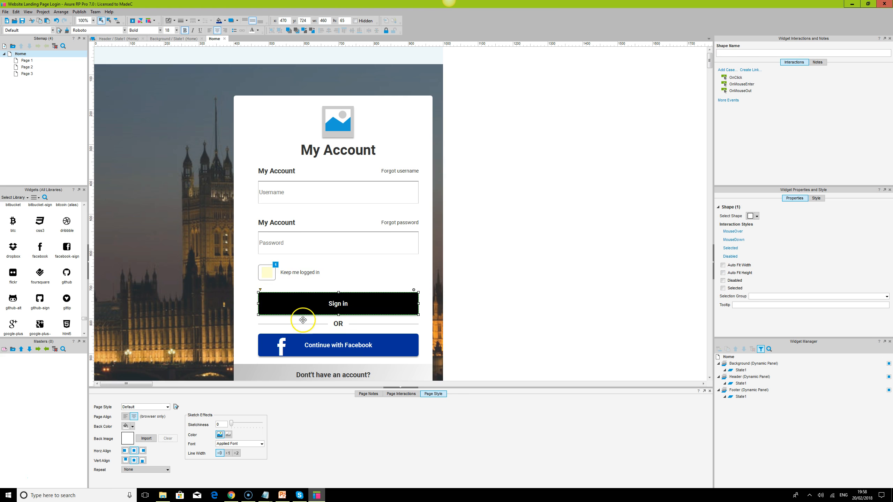
# - Distribute the Sign in button, "OR" divider and Facebook button vertically and group them
pyautogui.keyDown('ctrl'); pyautogui.click(303, 322); pyautogui.keyUp('ctrl')
pyautogui.keyDown('ctrl'); pyautogui.click(304, 324); pyautogui.keyUp('ctrl')
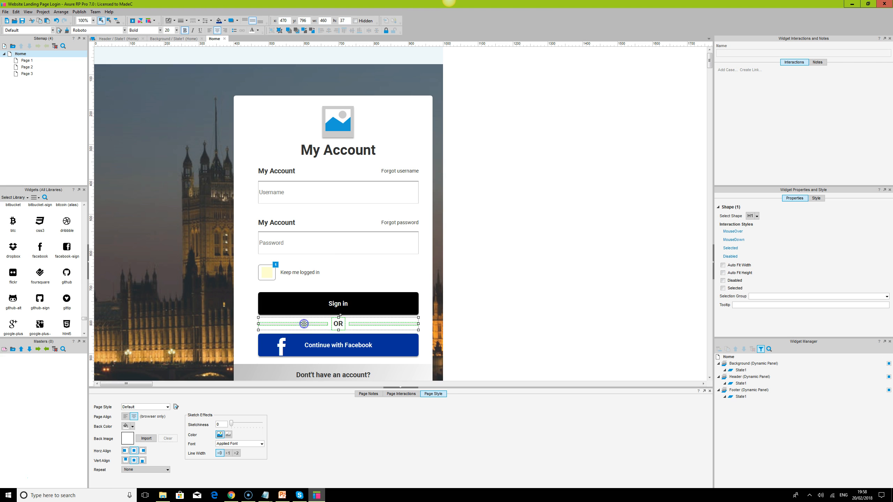
pyautogui.keyDown('ctrl'); pyautogui.click(318, 344); pyautogui.keyUp('ctrl')
pyautogui.click(377, 31)
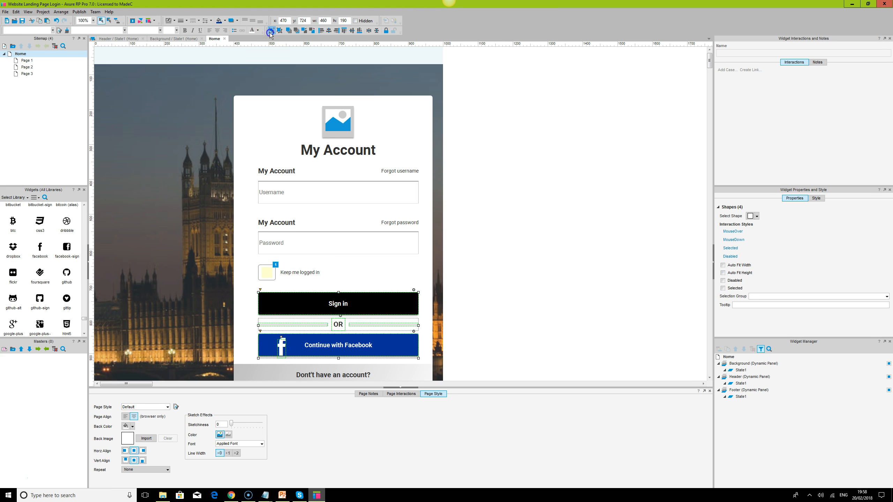
# - Align the account-creation text to the middle of the gray footer background and group them
pyautogui.scroll(-3, 550, 219)
pyautogui.click(350, 306)
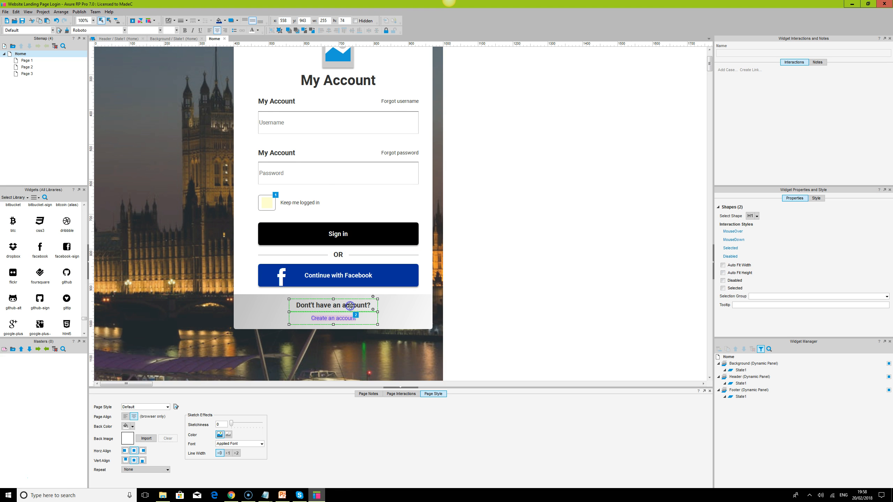
pyautogui.keyDown('ctrl'); pyautogui.click(401, 312); pyautogui.keyUp('ctrl')
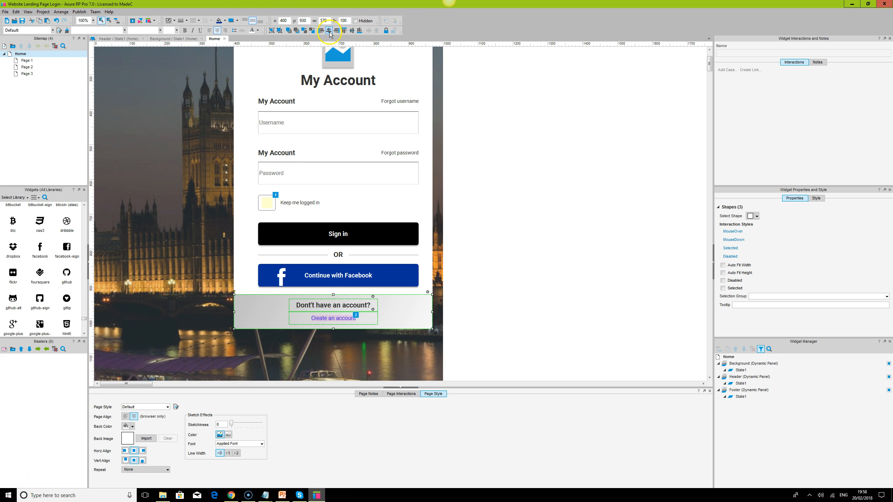
pyautogui.click(353, 31)
pyautogui.click(365, 271)
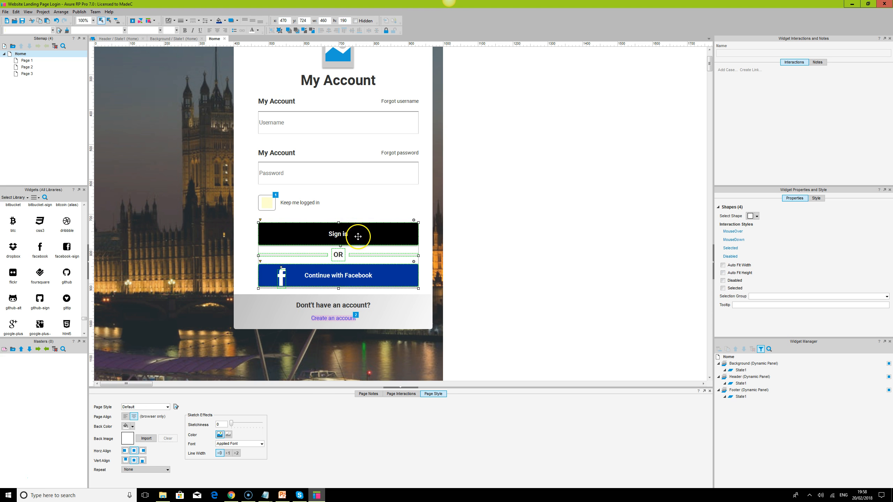
pyautogui.scroll(1, 329, 98)
pyautogui.click(336, 88)
pyautogui.keyDown('shift'); pyautogui.click(281, 137); pyautogui.keyUp('shift')
pyautogui.keyDown('shift'); pyautogui.click(278, 189); pyautogui.keyUp('shift')
pyautogui.keyDown('shift'); pyautogui.click(270, 232); pyautogui.keyUp('shift')
pyautogui.click(524, 279)
pyautogui.click(290, 263)
pyautogui.click(318, 342)
pyautogui.keyDown('shift'); pyautogui.click(318, 307); pyautogui.keyUp('shift')
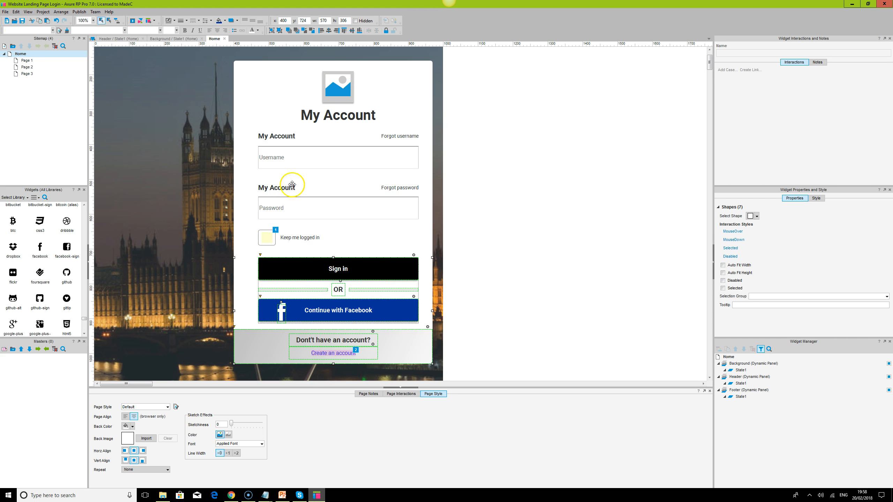
pyautogui.click(297, 148)
# - Nudge the password label, link and field group upward, closer to the username field
pyautogui.click(288, 190)
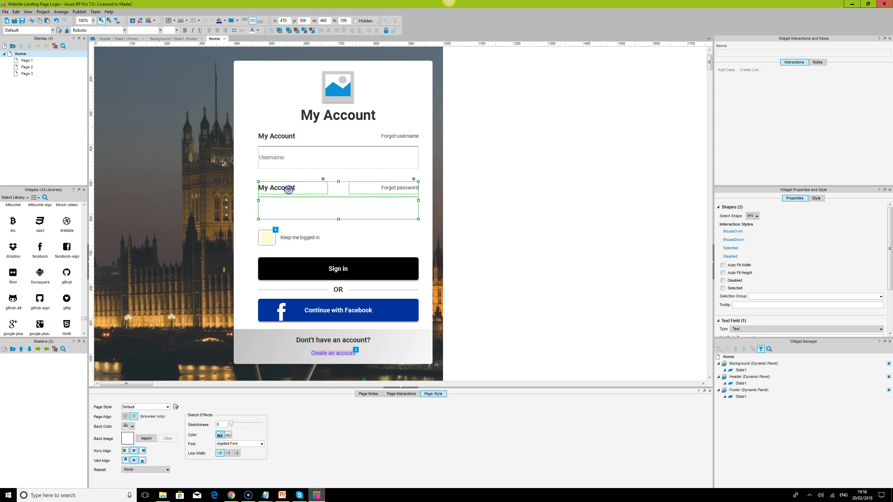
pyautogui.press('Up')
pyautogui.press('Up')
pyautogui.press('Up')
pyautogui.press('Up')
pyautogui.press('Up')
pyautogui.press('Up')
pyautogui.press('Up')
pyautogui.press('Up')
pyautogui.press('Up')
pyautogui.press('Up')
pyautogui.press('Up')
pyautogui.press('Up')
pyautogui.press('Up')
pyautogui.press('Up')
pyautogui.press('Up')
pyautogui.press('Up')
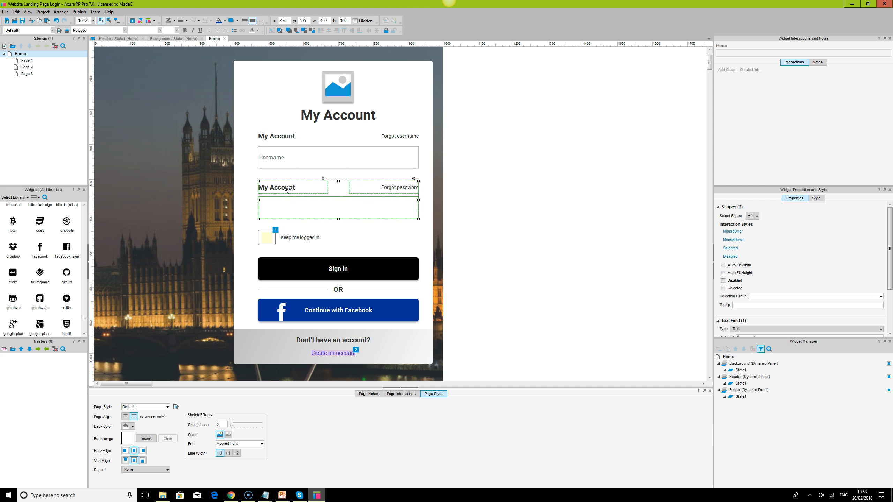
# - Distribute all the login box's element groups vertically and align their horizontal centers
pyautogui.keyDown('shift'); pyautogui.click(276, 140); pyautogui.keyUp('shift')
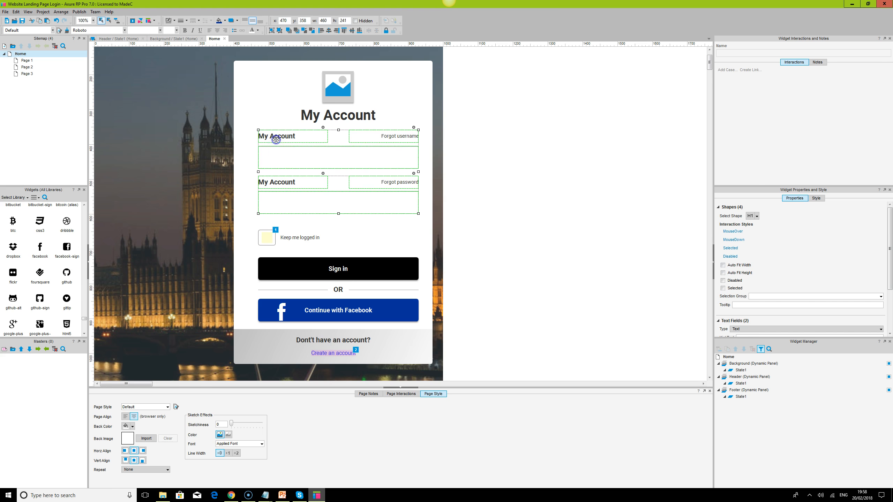
pyautogui.click(328, 114)
pyautogui.keyDown('shift'); pyautogui.click(289, 139); pyautogui.keyUp('shift')
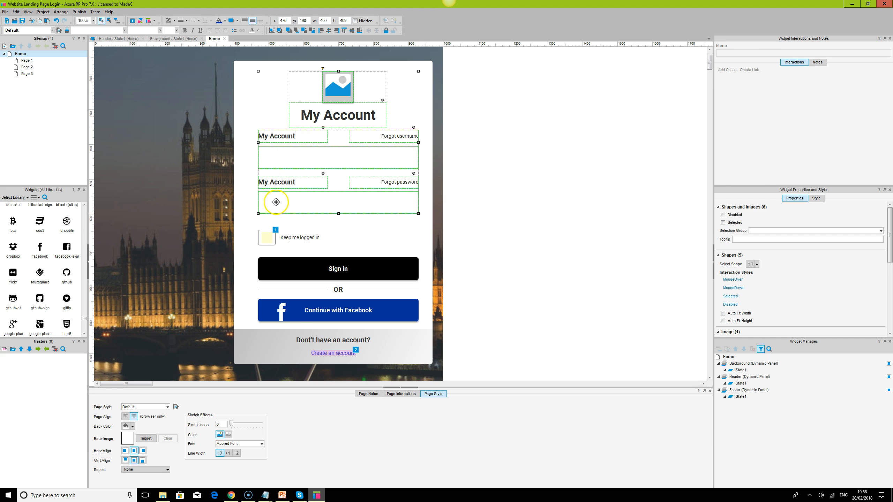
pyautogui.keyDown('shift'); pyautogui.click(328, 271); pyautogui.keyUp('shift')
pyautogui.keyDown('shift'); pyautogui.click(330, 345); pyautogui.keyUp('shift')
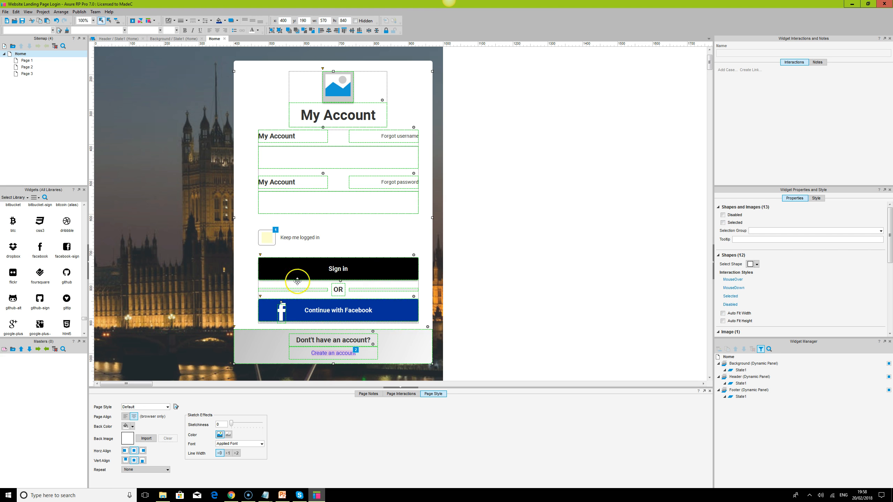
pyautogui.keyDown('shift'); pyautogui.click(276, 239); pyautogui.keyUp('shift')
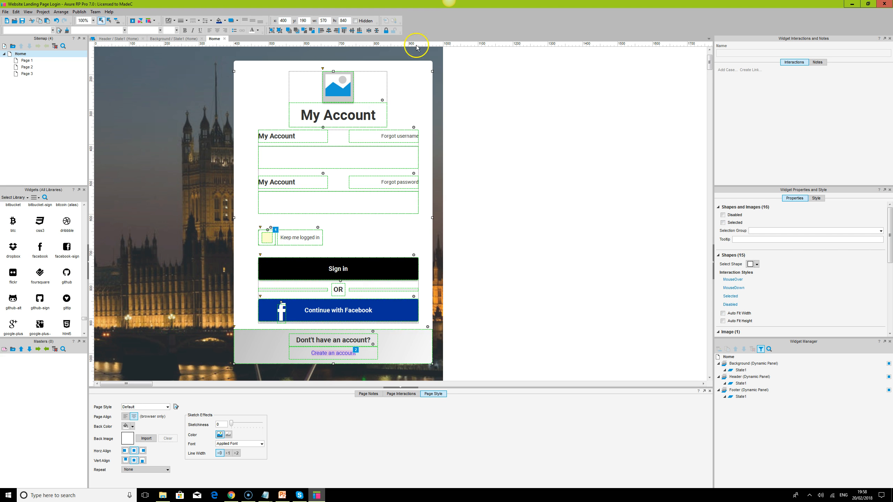
pyautogui.click(376, 31)
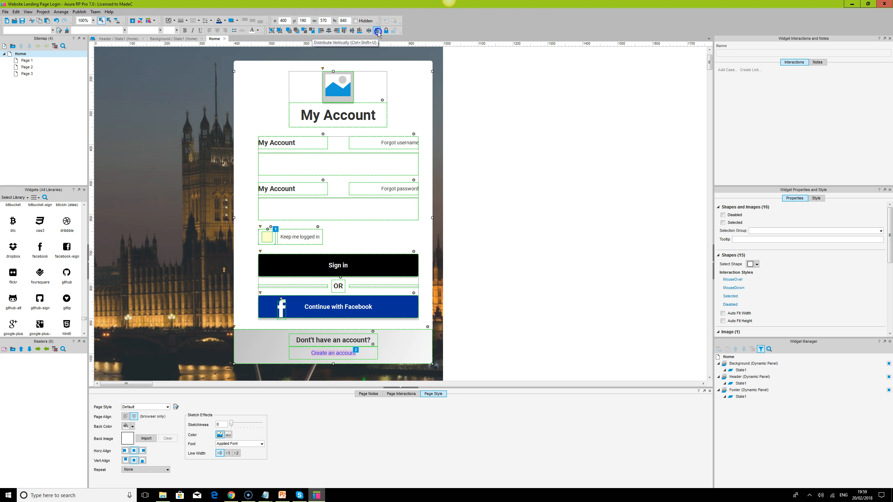
pyautogui.click(330, 32)
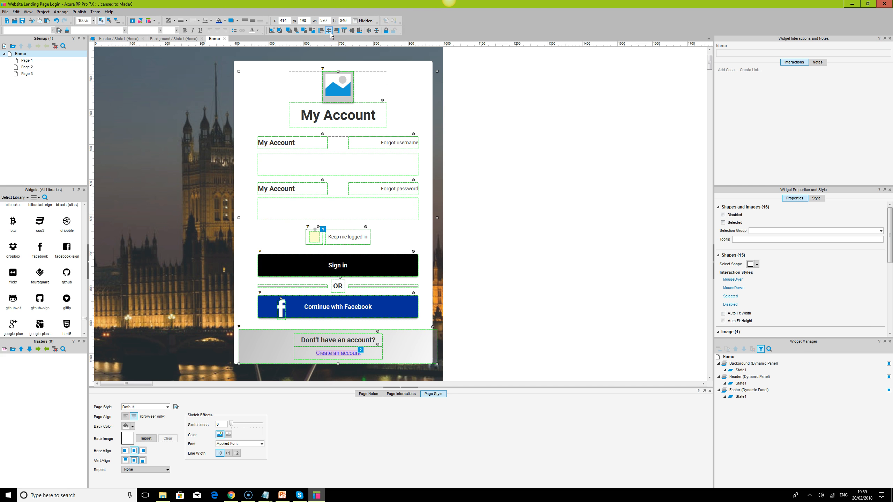
# - Undo the last horizontal centre alignment of the login box's element groups
pyautogui.hotkey('ctrl', 'z')
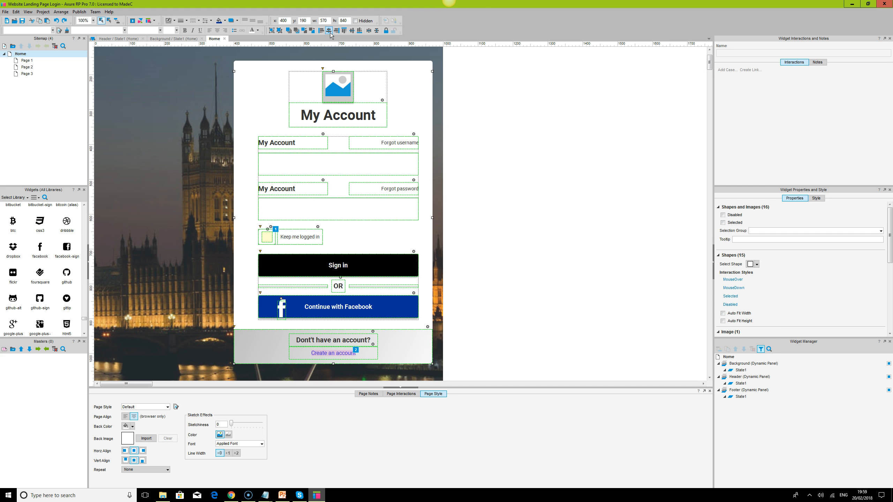
pyautogui.click(561, 184)
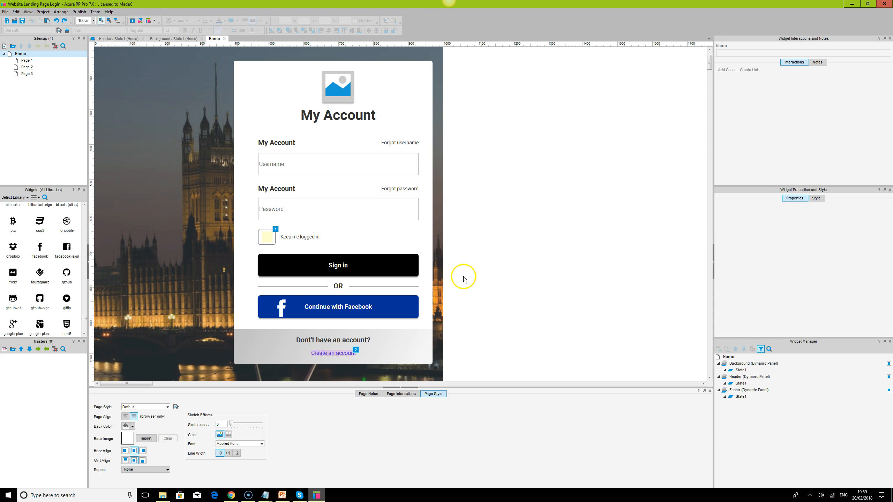
# - Extend the white login box's upper edge upward to Y 120, making it 910 high
pyautogui.click(349, 114)
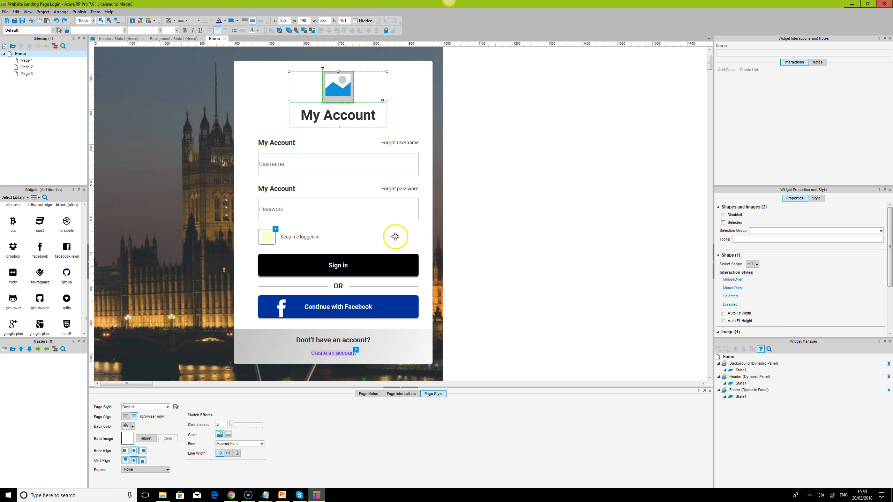
pyautogui.scroll(-1, 395, 236)
pyautogui.scroll(2, 425, 204)
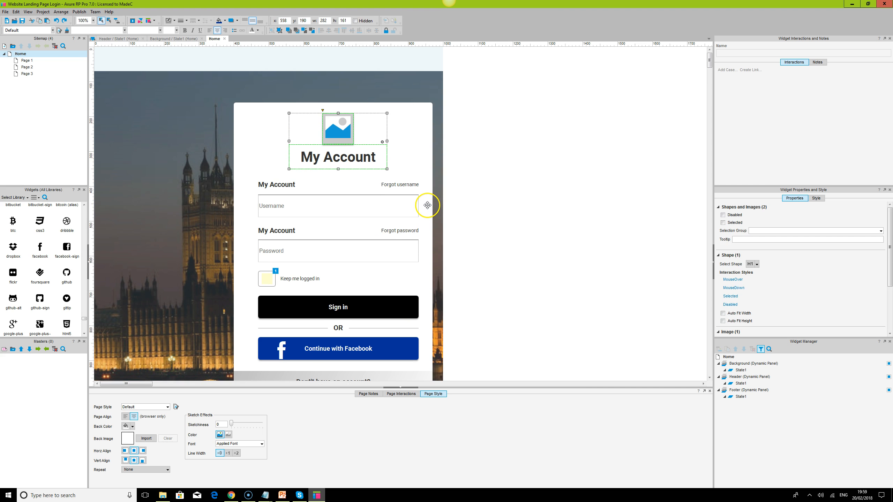
pyautogui.click(420, 153)
pyautogui.moveTo(333, 103); pyautogui.dragTo(334, 90)
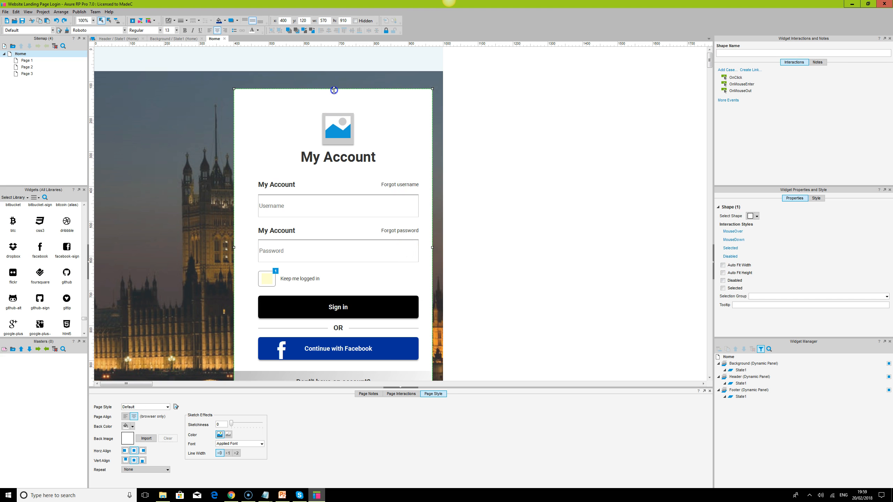
# - Move the image icon and "My Account" title group up to Y 140 inside the login box
pyautogui.click(341, 130)
pyautogui.moveTo(339, 139); pyautogui.dragTo(339, 121)
pyautogui.click(475, 172)
pyautogui.click(529, 158)
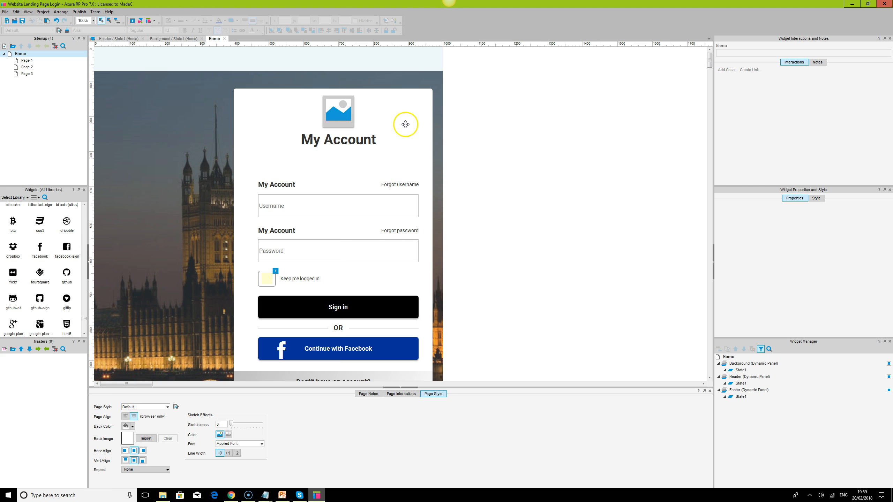
# - Extend the white login box's upper edge further up to Y 100, making it 930 high
pyautogui.click(405, 124)
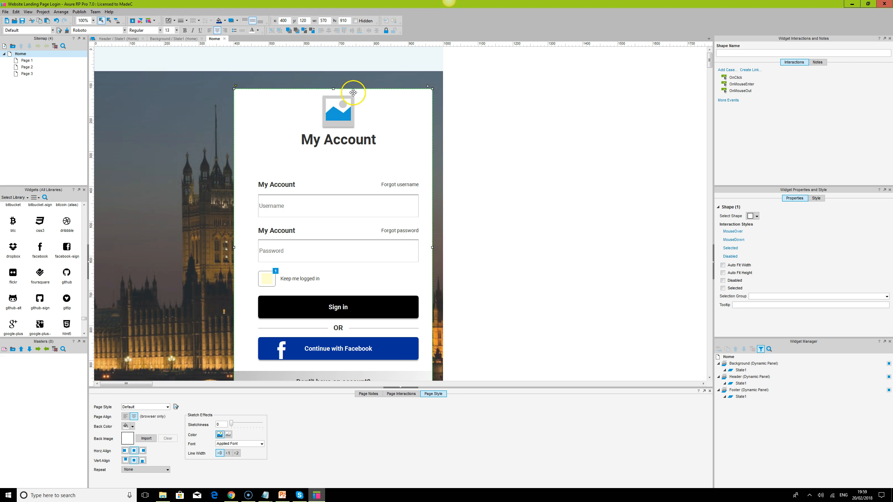
pyautogui.click(333, 88)
pyautogui.click(334, 90)
pyautogui.moveTo(333, 90); pyautogui.dragTo(335, 83)
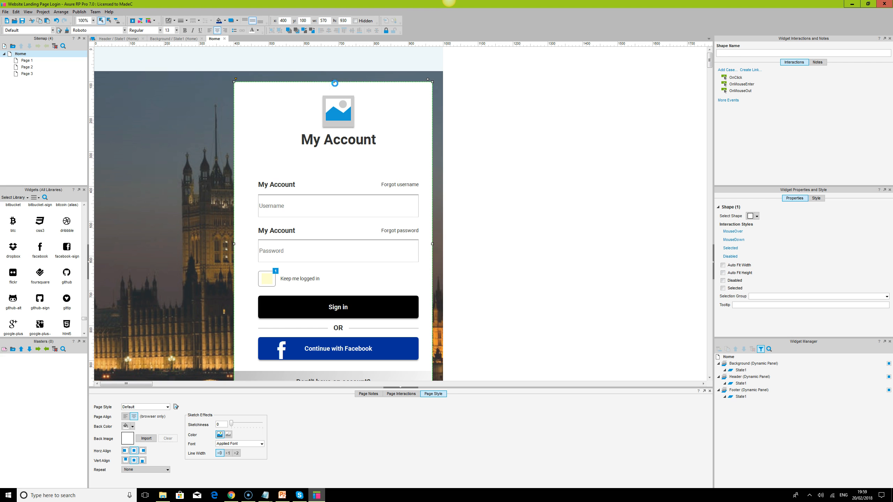
pyautogui.click(581, 168)
pyautogui.click(339, 122)
pyautogui.keyDown('ctrl'); pyautogui.click(286, 185); pyautogui.keyUp('ctrl')
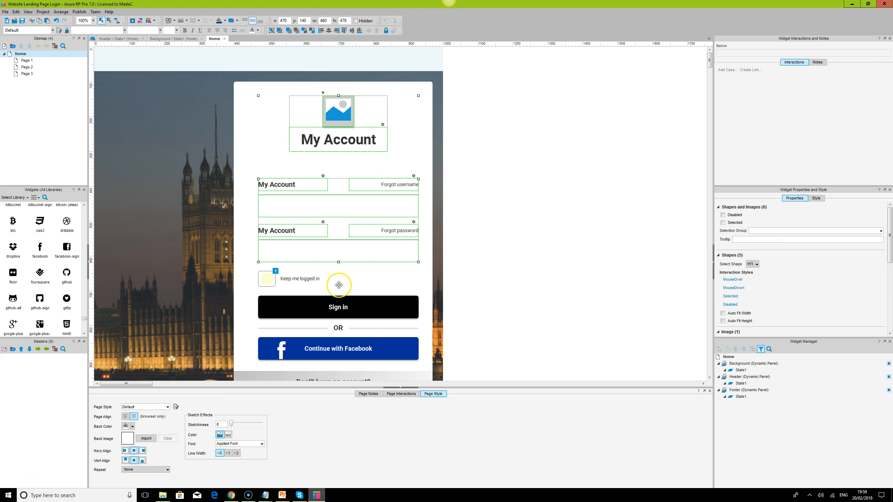
pyautogui.keyDown('ctrl'); pyautogui.click(300, 279); pyautogui.keyUp('ctrl')
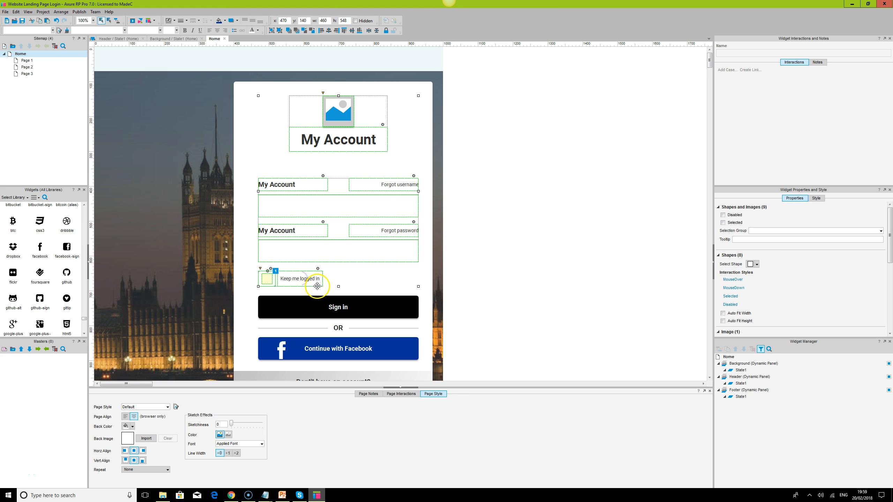
pyautogui.click(522, 280)
# - Group the username and password field sets together, and group the "Keep me logged in" checkbox with the sign-in buttons
pyautogui.click(291, 191)
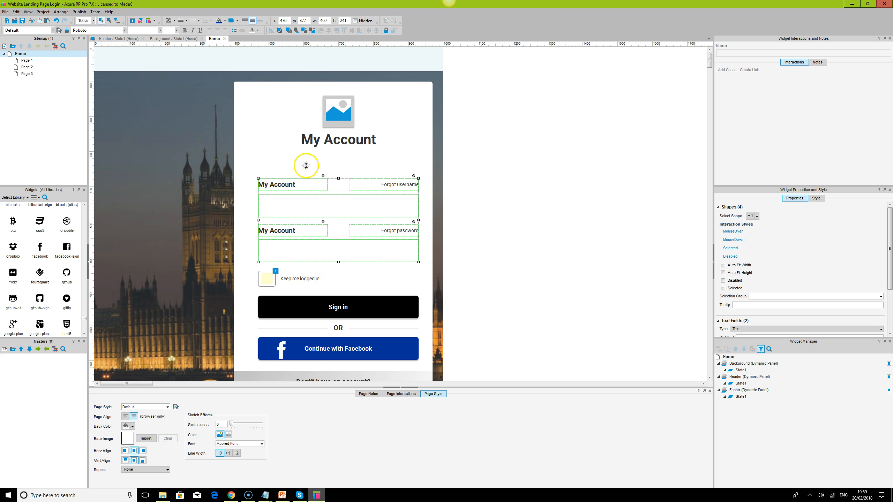
pyautogui.click(289, 279)
pyautogui.keyDown('ctrl'); pyautogui.click(307, 307); pyautogui.keyUp('ctrl')
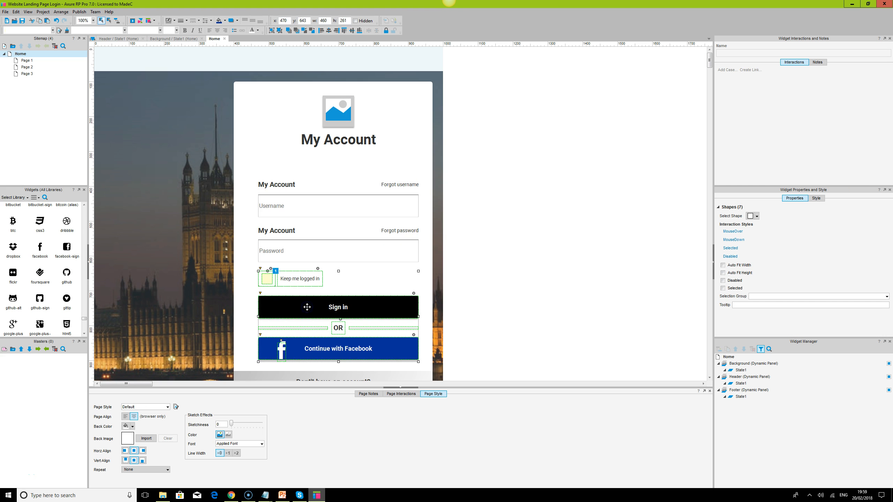
# - Distribute the title, fields, checkbox-and-buttons and footer groups vertically within the login box
pyautogui.click(339, 116)
pyautogui.keyDown('ctrl'); pyautogui.click(277, 187); pyautogui.keyUp('ctrl')
pyautogui.keyDown('ctrl'); pyautogui.click(279, 281); pyautogui.keyUp('ctrl')
pyautogui.keyDown('ctrl'); pyautogui.click(313, 348); pyautogui.keyUp('ctrl')
pyautogui.scroll(-1, 339, 349)
pyautogui.keyDown('ctrl'); pyautogui.click(338, 350); pyautogui.keyUp('ctrl')
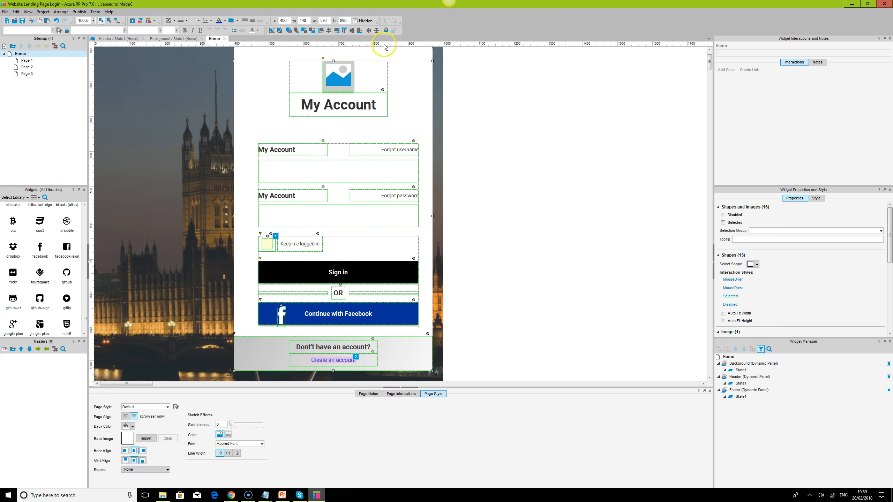
pyautogui.click(377, 31)
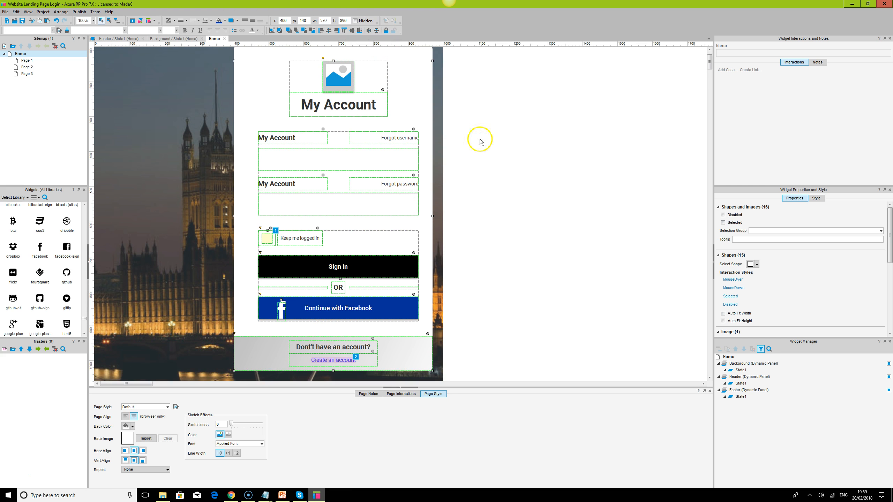
pyautogui.click(488, 163)
pyautogui.click(526, 266)
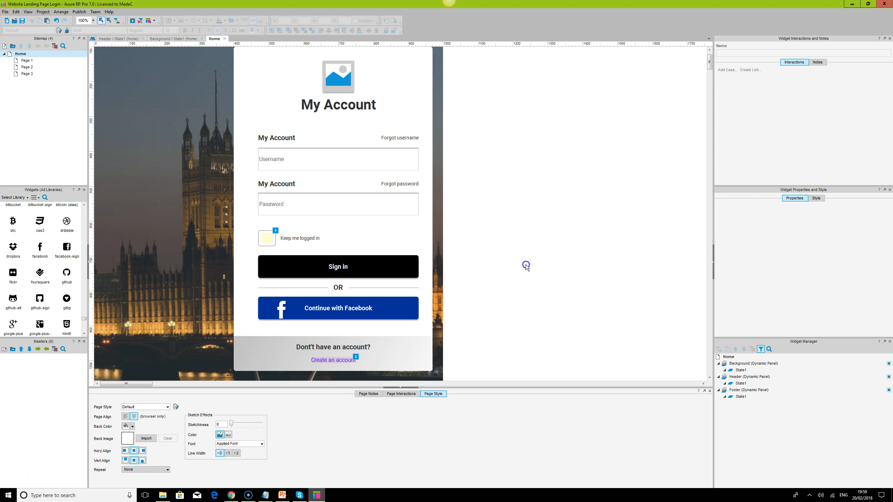
pyautogui.scroll(1, 526, 266)
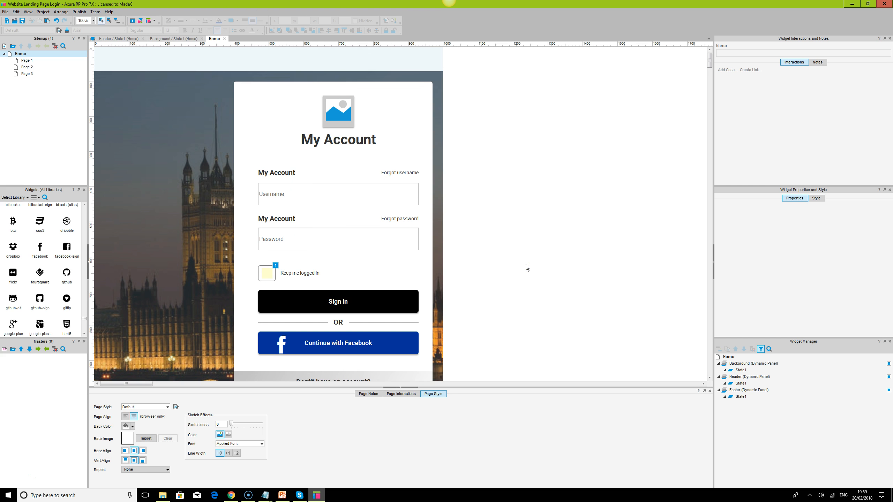
pyautogui.click(340, 111)
pyautogui.hotkey('ctrl', 'a')
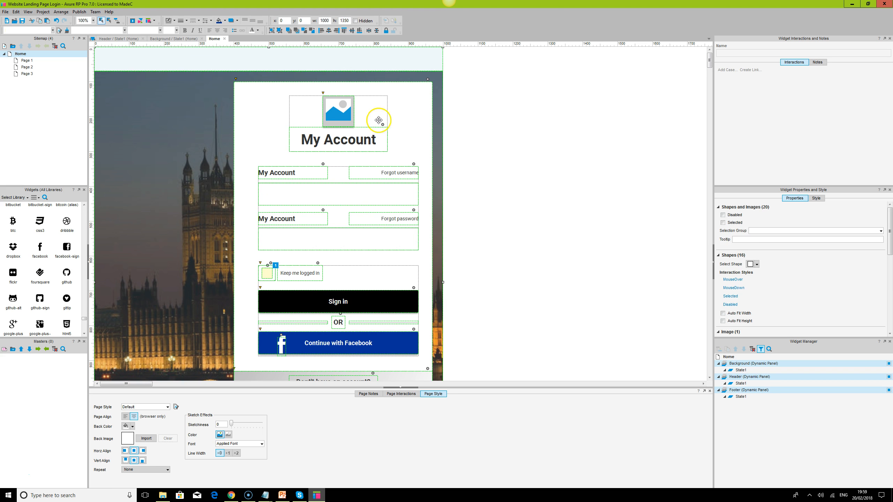
pyautogui.click(397, 64)
# - Combine the title, fields, checkbox-and-buttons and footer groups into one group
pyautogui.click(338, 124)
pyautogui.keyDown('ctrl'); pyautogui.click(279, 175); pyautogui.keyUp('ctrl')
pyautogui.keyDown('ctrl'); pyautogui.click(273, 265); pyautogui.keyUp('ctrl')
pyautogui.scroll(-1, 285, 307)
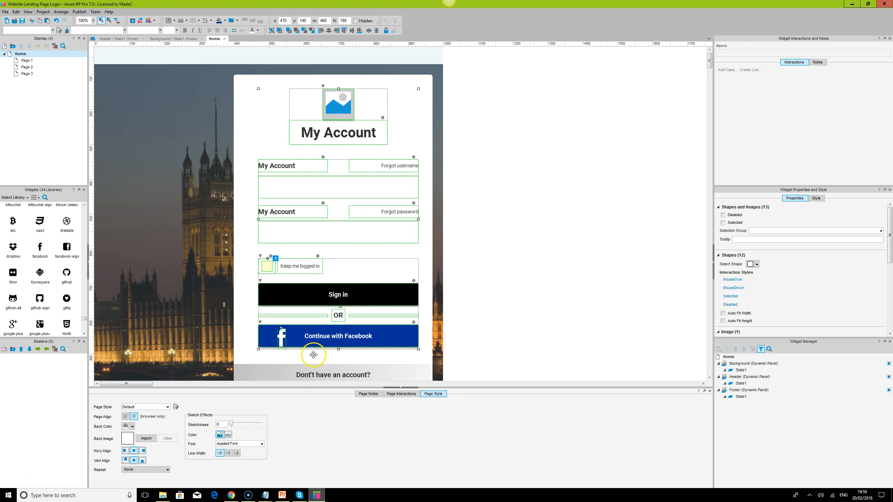
pyautogui.keyDown('ctrl'); pyautogui.click(313, 352); pyautogui.keyUp('ctrl')
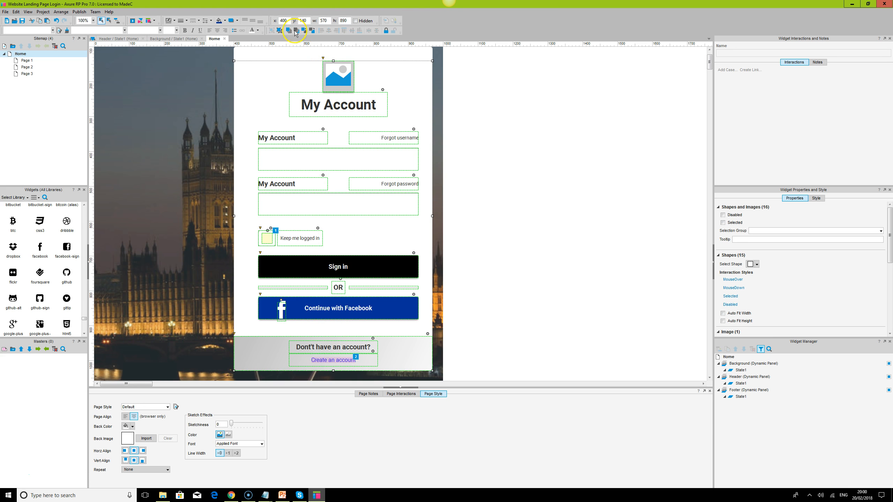
pyautogui.click(316, 57)
pyautogui.hotkey('ctrl', 'a')
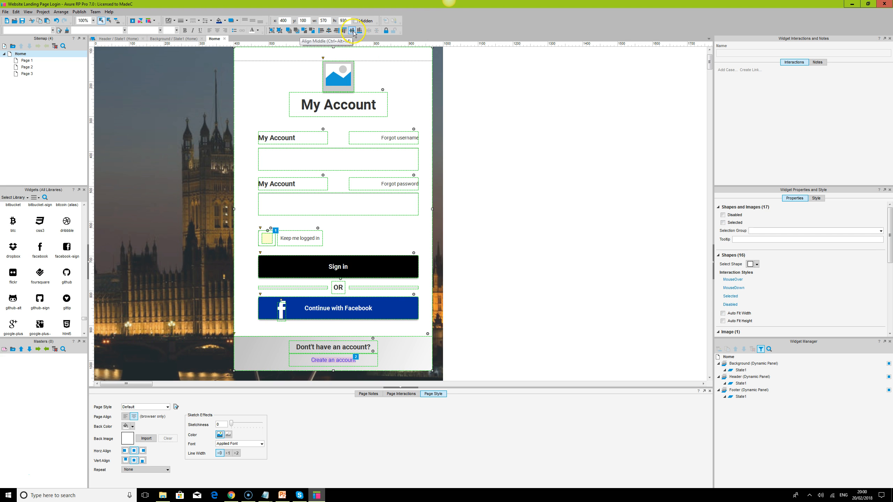
pyautogui.click(497, 142)
pyautogui.scroll(1, 499, 186)
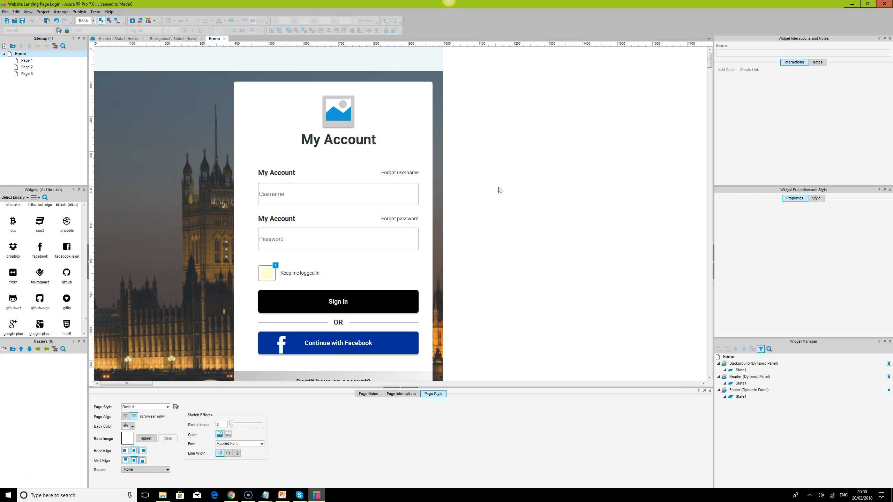
# - Switch to Chrome, reload the Home page preview to check the login box, and return to Axure RP
pyautogui.click(230, 493)
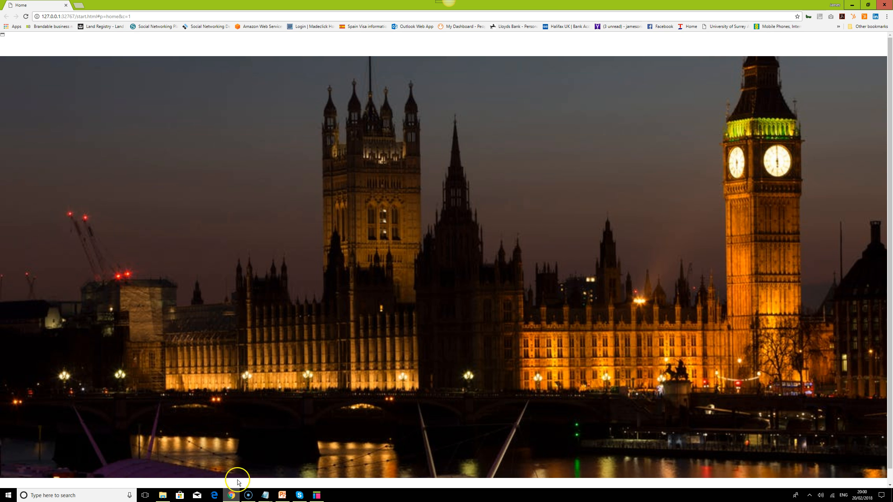
pyautogui.click(26, 16)
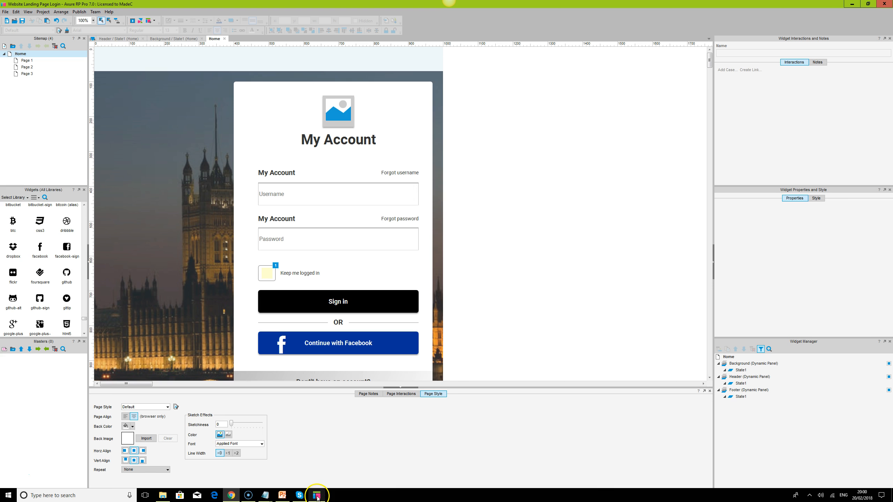
pyautogui.click(316, 497)
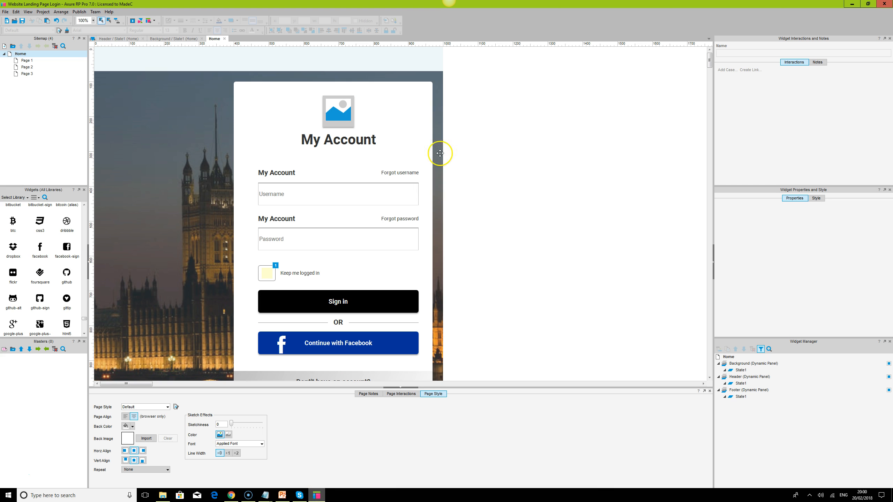
# - Convert the white login box and its grouped contents to a dynamic panel named Login
pyautogui.click(401, 143)
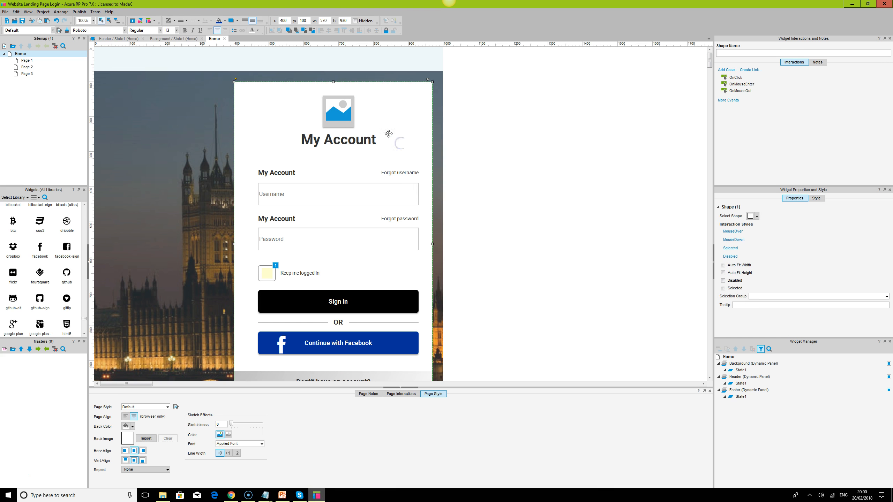
pyautogui.hotkey('ctrl', 'a')
pyautogui.rightClick(344, 112)
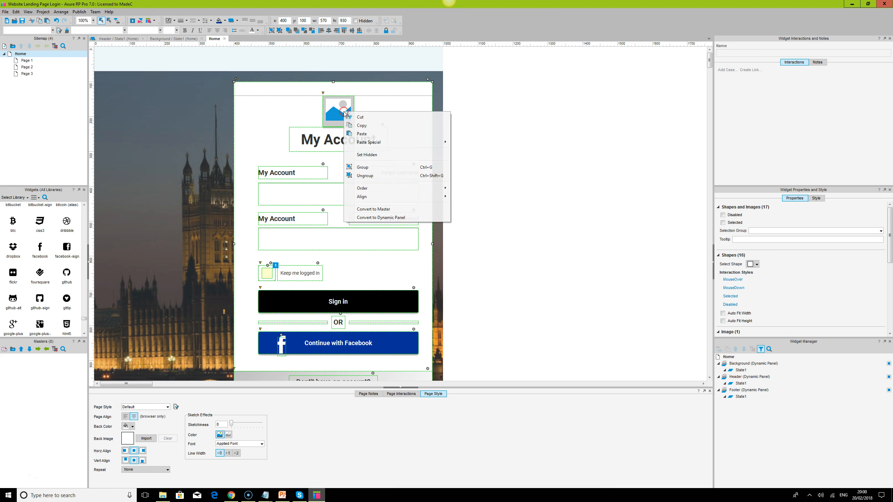
pyautogui.click(394, 218)
pyautogui.click(750, 404)
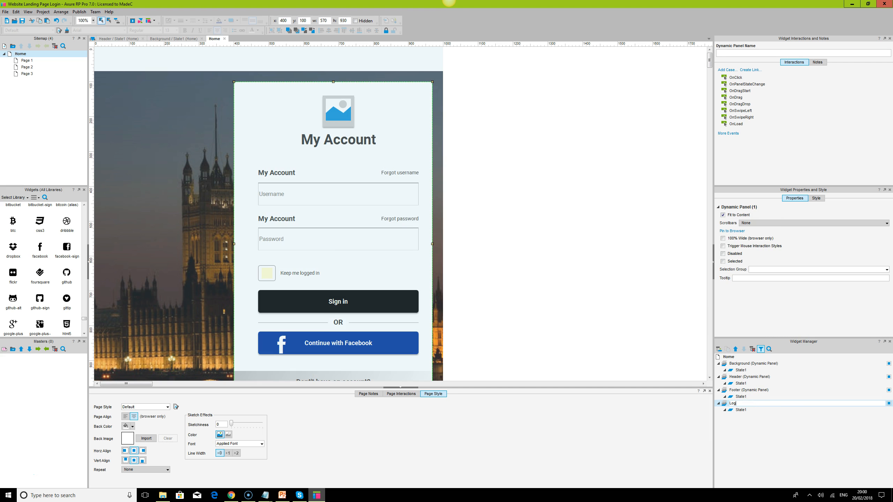
pyautogui.write('Login')
pyautogui.press('Return')
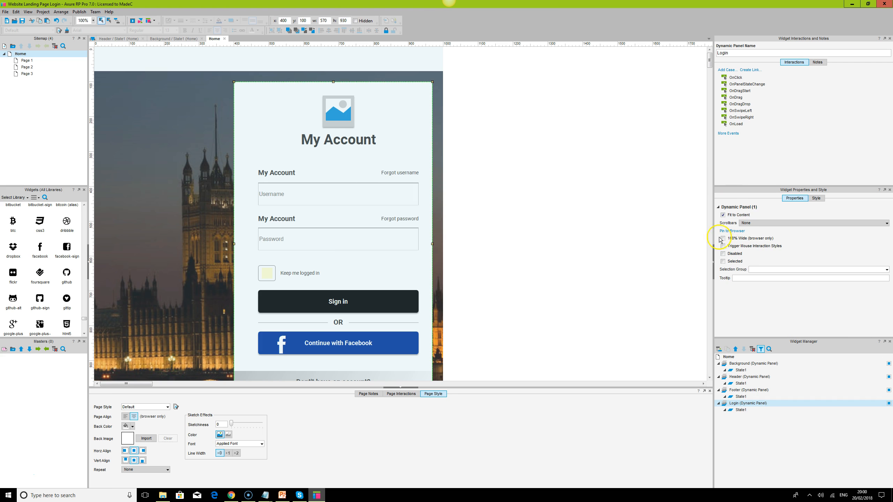
# - Pin the Login panel to the browser window's right with a margin of 50 and to the top, without keeping it in front
pyautogui.click(728, 231)
pyautogui.click(398, 207)
pyautogui.click(401, 237)
pyautogui.click(426, 244)
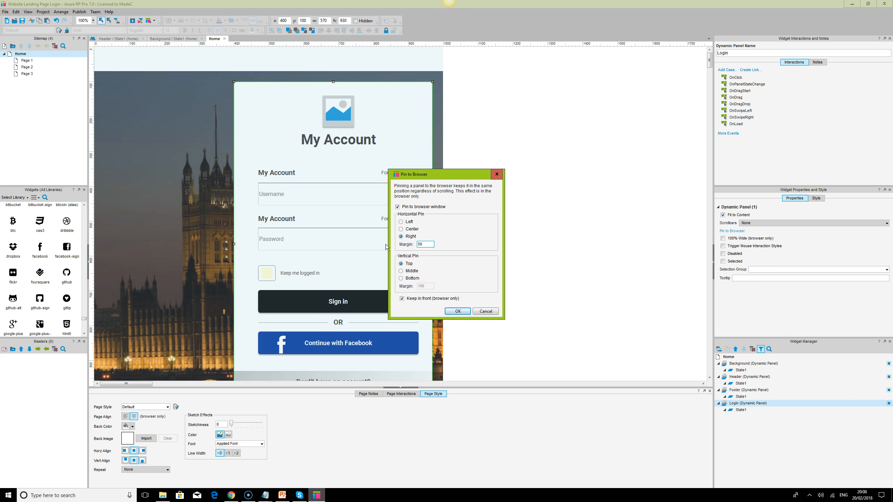
pyautogui.click(401, 298)
pyautogui.click(454, 313)
pyautogui.click(453, 312)
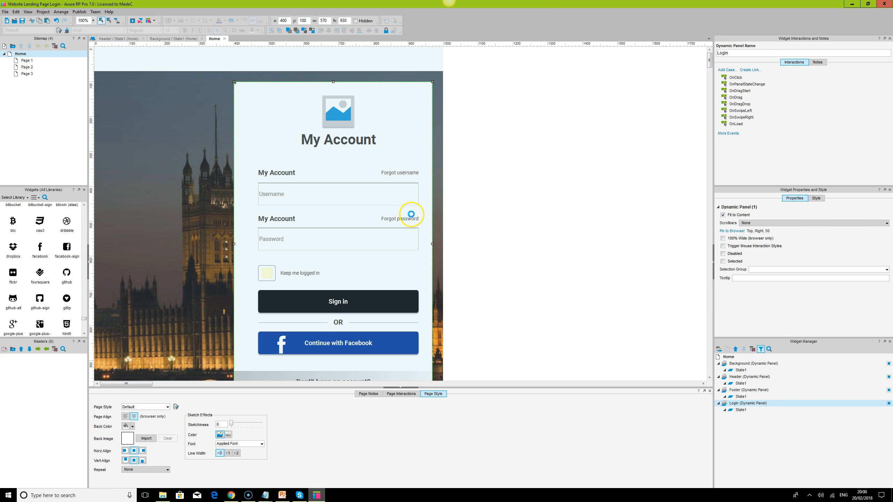
# - Switch to Chrome and reload the preview to check the pinned login box's position
pyautogui.click(231, 495)
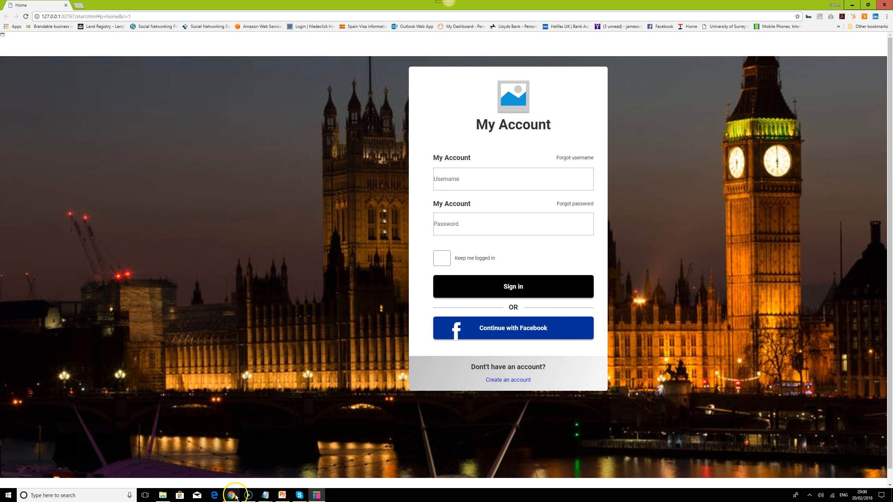
pyautogui.click(26, 16)
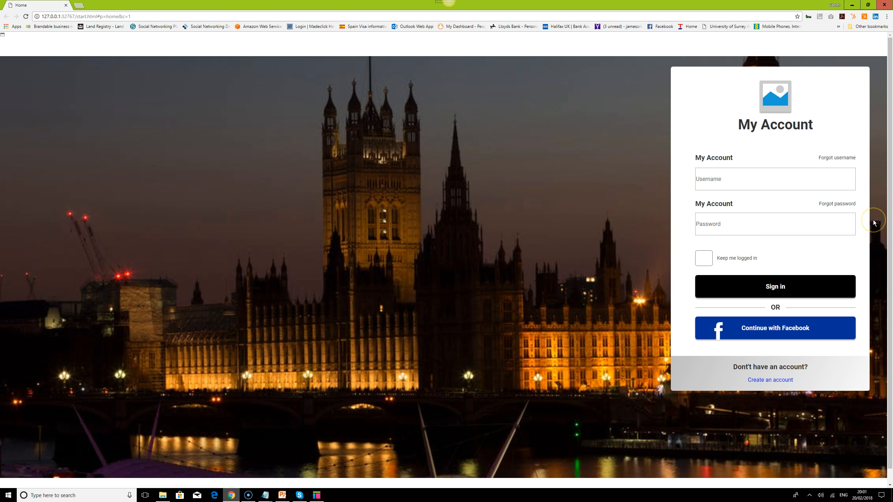
# - Return to Axure RP and set the Login panel's right pin margin to 250
pyautogui.click(317, 495)
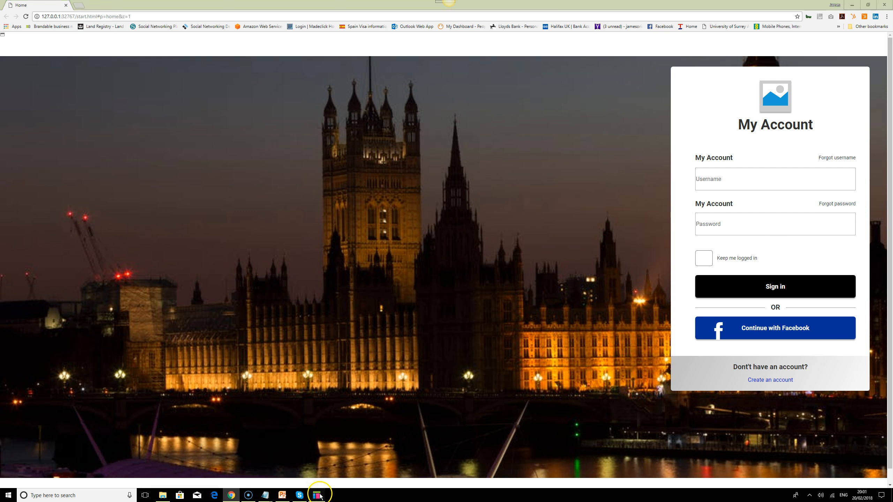
pyautogui.click(732, 231)
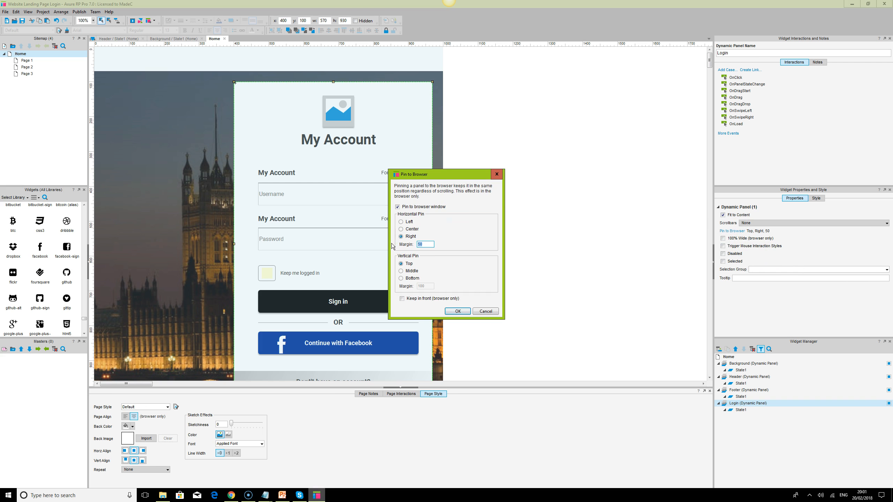
pyautogui.press('Return')
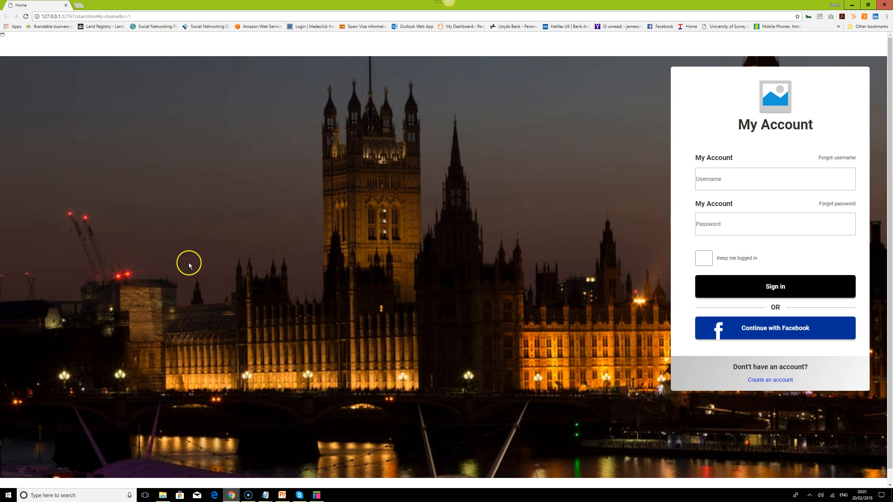
# - Switch to Chrome and reload the preview to check the login box's distance from the browser's right edge
pyautogui.click(231, 496)
pyautogui.click(26, 17)
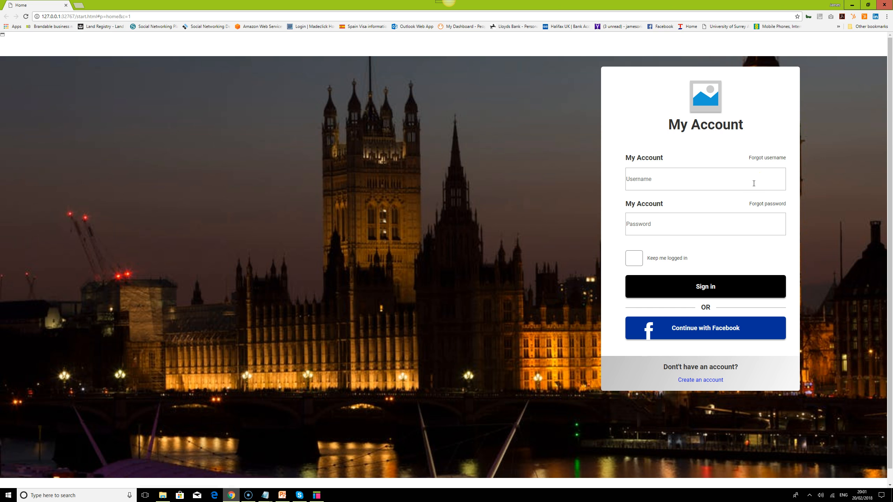
# - Return to Axure RP, keep the Login panel pinned to the top and move it down to y 182
pyautogui.click(320, 496)
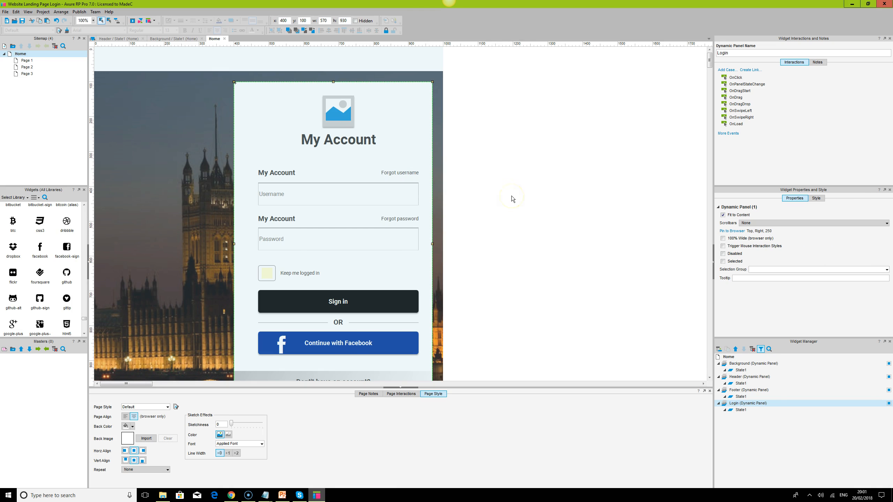
pyautogui.click(728, 231)
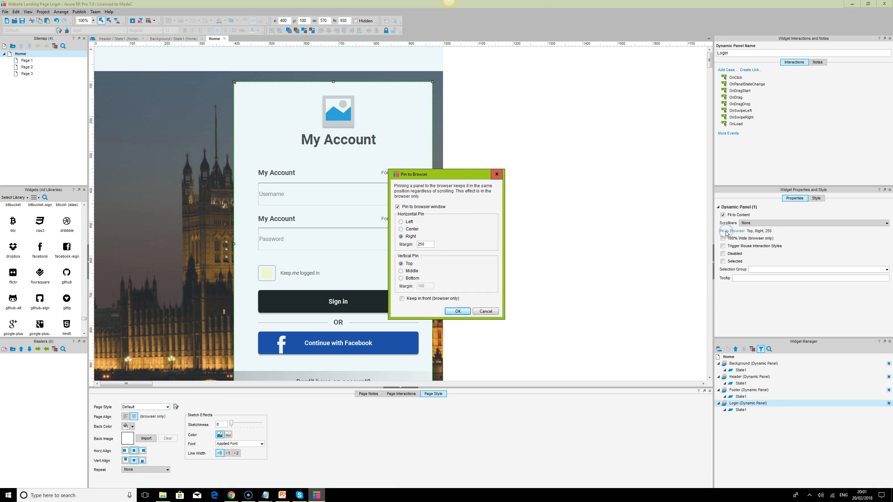
pyautogui.click(401, 271)
pyautogui.click(402, 264)
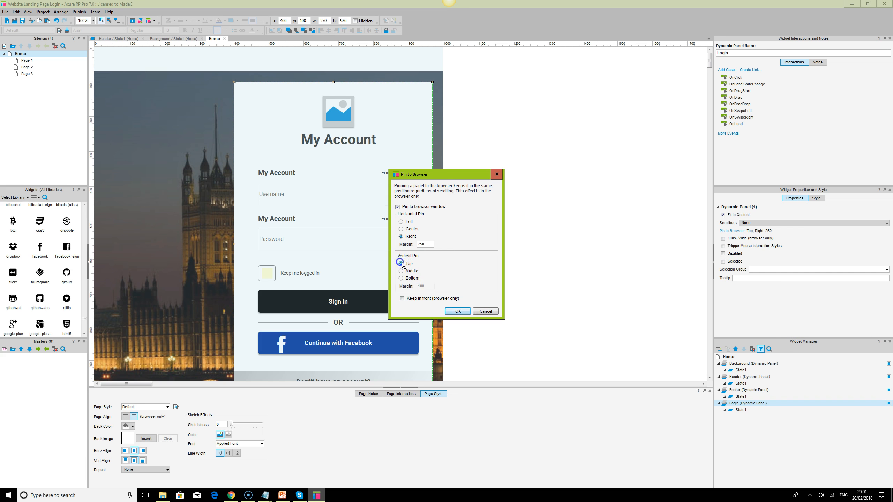
pyautogui.click(457, 311)
pyautogui.press('Down')
pyautogui.press('Down')
pyautogui.press('Down')
pyautogui.press('Down')
pyautogui.press('Down')
pyautogui.press('Down')
pyautogui.press('Down')
pyautogui.press('Down')
pyautogui.press('Down')
pyautogui.press('Down')
pyautogui.press('Down')
pyautogui.press('Down')
pyautogui.press('Down')
pyautogui.press('Down')
pyautogui.press('Down')
pyautogui.press('Down')
pyautogui.press('Down')
pyautogui.press('Down')
pyautogui.press('Down')
pyautogui.press('Down')
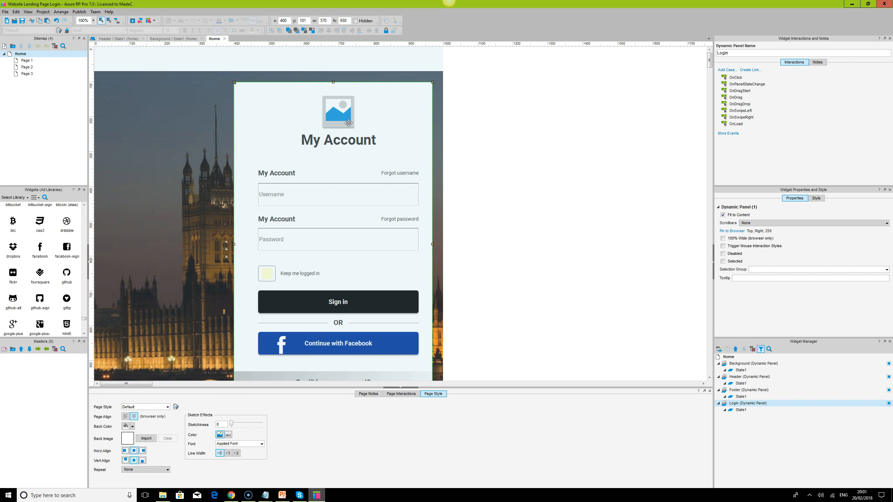
pyautogui.press('Down')
pyautogui.press('Down')
pyautogui.press('Down')
pyautogui.press('Down')
pyautogui.press('Down')
pyautogui.press('Down')
pyautogui.press('Down')
pyautogui.press('Down')
pyautogui.press('Down')
pyautogui.press('Down')
pyautogui.press('Down')
pyautogui.press('Down')
pyautogui.press('Down')
pyautogui.press('Down')
pyautogui.press('Down')
pyautogui.press('Down')
pyautogui.press('Down')
pyautogui.press('Down')
pyautogui.press('Down')
pyautogui.press('Down')
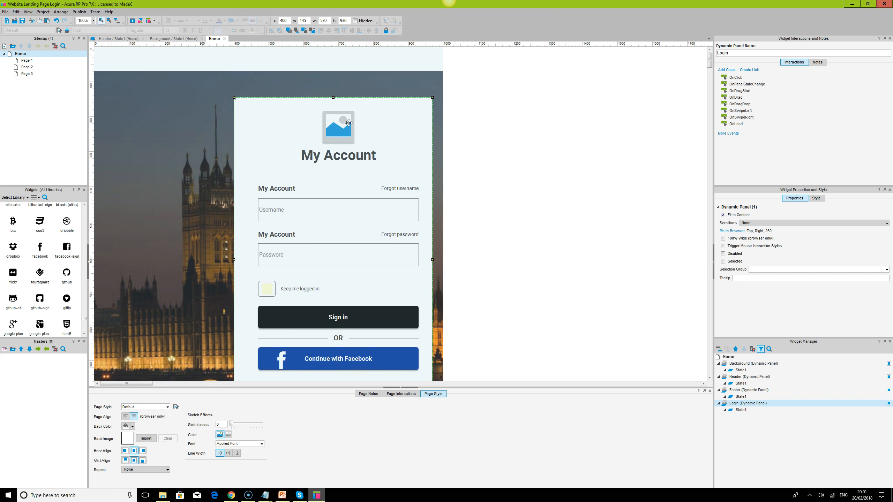
pyautogui.press('Down')
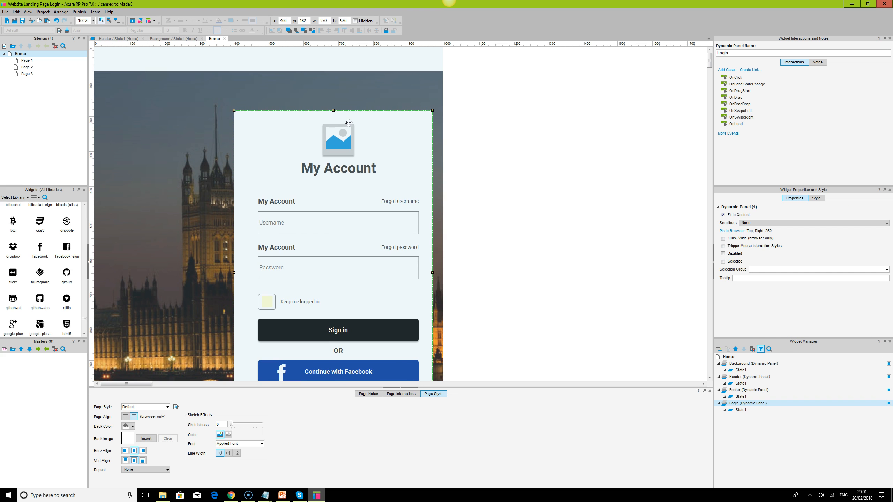
# - Reload the preview in Chrome to check the lowered login box and its Username and Password fields
pyautogui.click(232, 494)
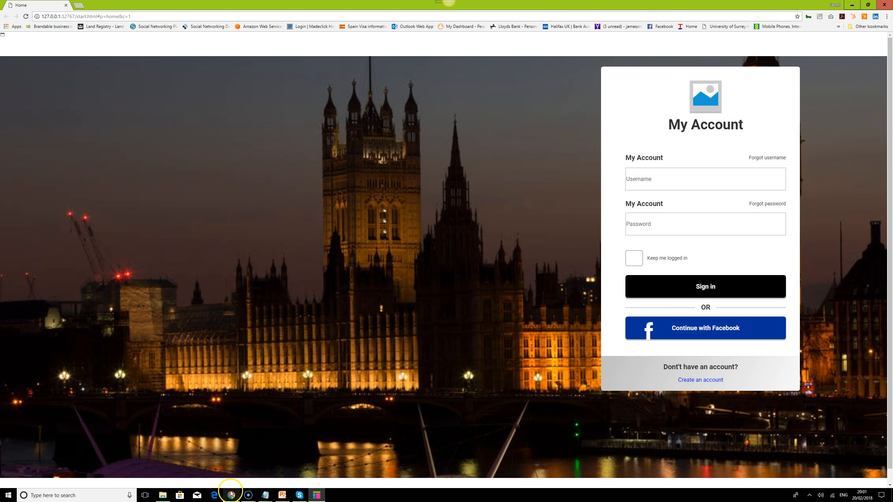
pyautogui.click(26, 17)
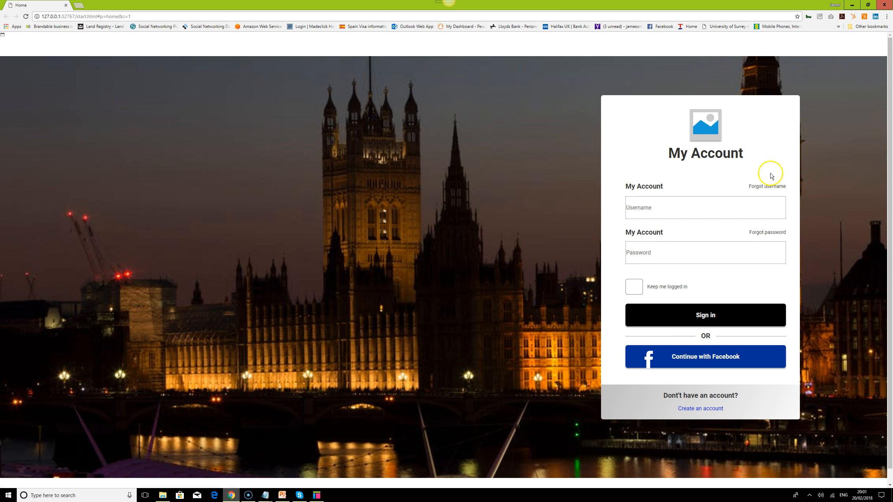
pyautogui.click(679, 208)
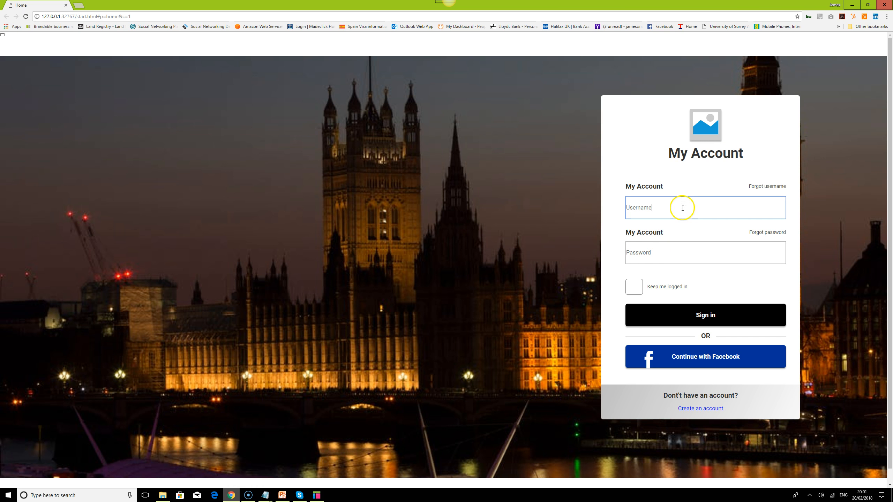
pyautogui.click(670, 252)
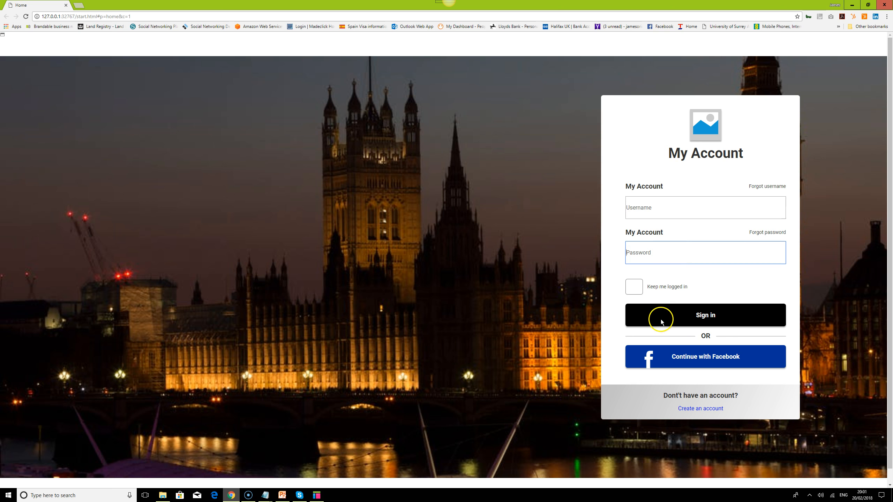
# - Return to Axure RP, open the Login panel's State1 and place a 460-wide horizontal line along the Username field's lower edge
pyautogui.click(317, 496)
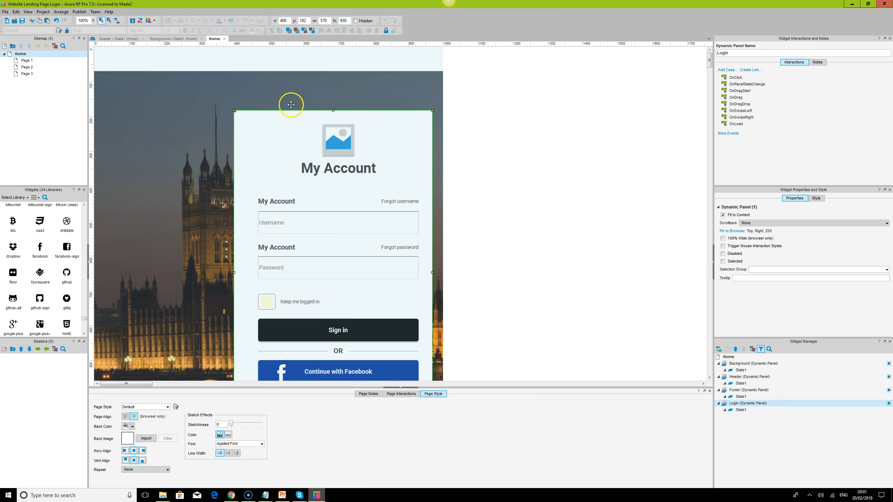
pyautogui.doubleClick(741, 410)
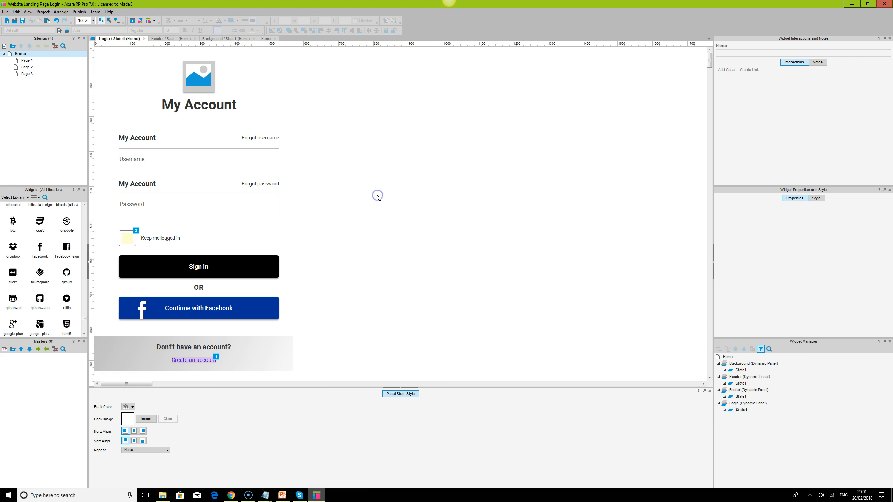
pyautogui.moveTo(85, 319); pyautogui.dragTo(65, 208)
pyautogui.moveTo(68, 275); pyautogui.dragTo(120, 169)
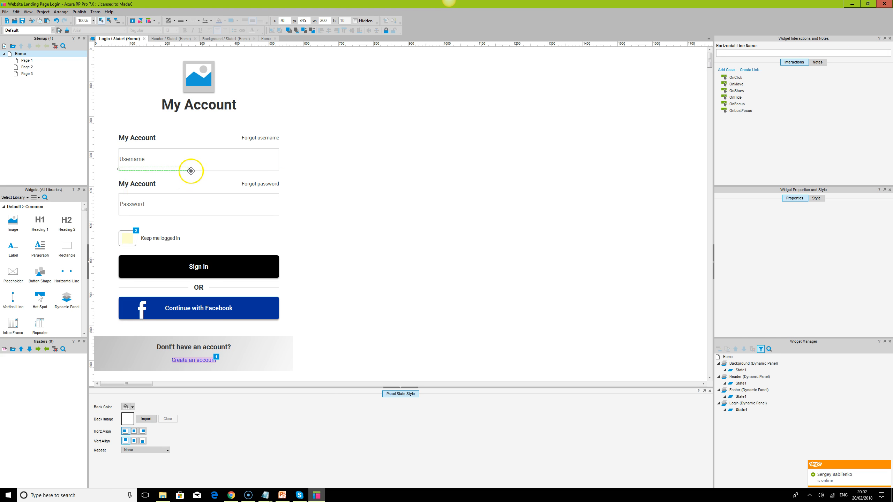
pyautogui.moveTo(188, 169); pyautogui.dragTo(279, 169)
# - Lower the new horizontal line to about y 347 so it sits on the Username field's bottom border
pyautogui.hotkey('ctrl', 'a')
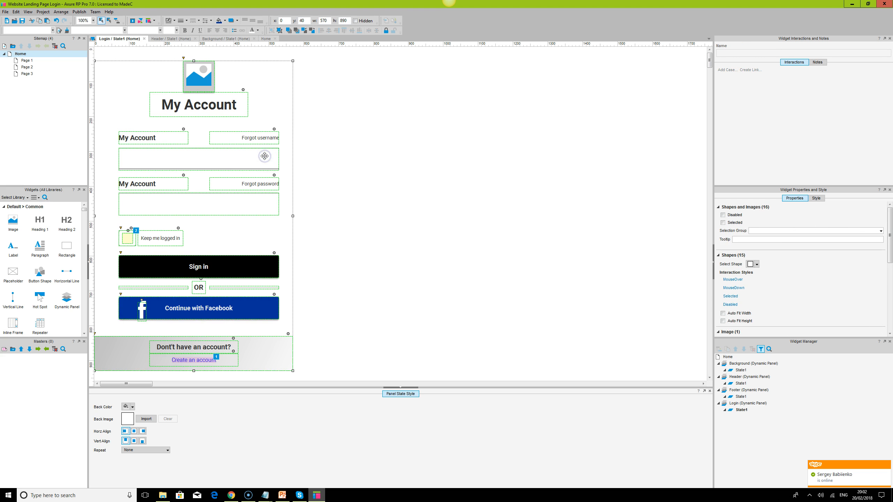
pyautogui.click(441, 162)
pyautogui.click(202, 162)
pyautogui.click(197, 170)
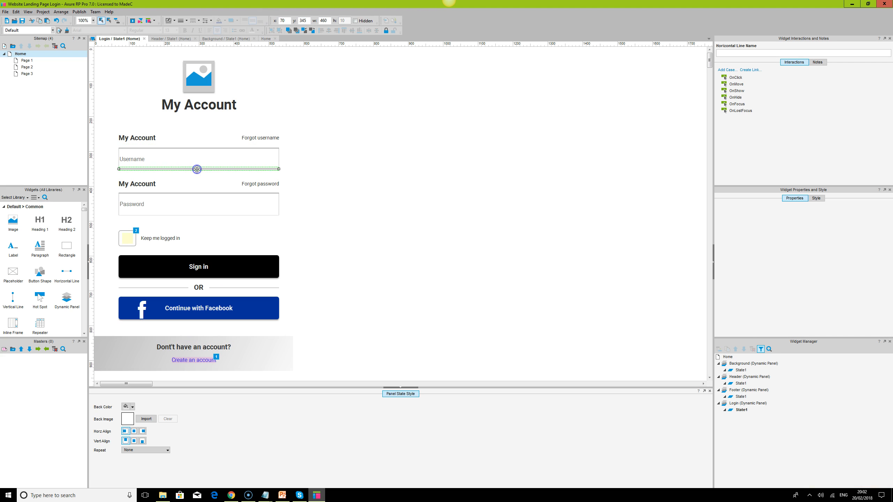
pyautogui.click(349, 175)
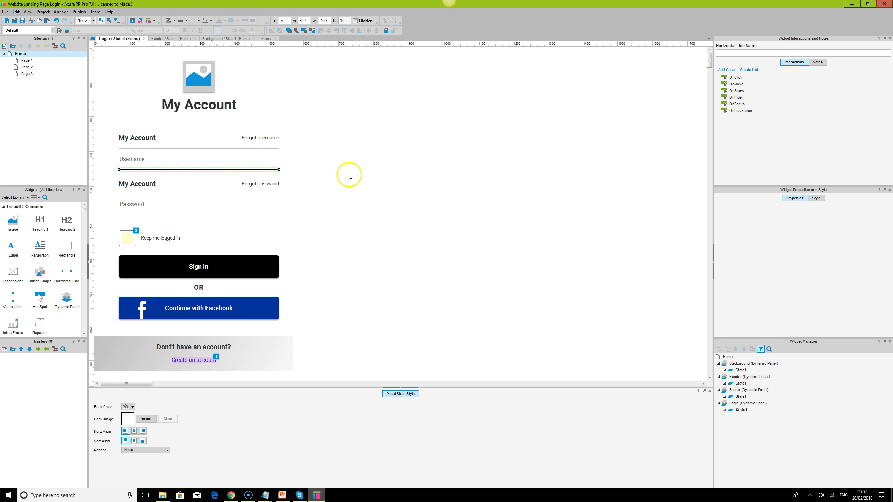
pyautogui.click(226, 169)
pyautogui.click(364, 189)
# - Hide the border of the Username text field
pyautogui.click(248, 163)
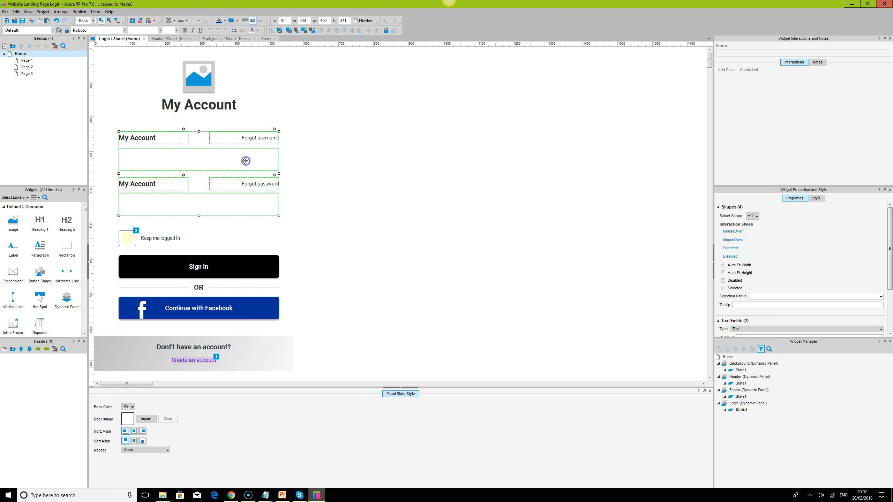
pyautogui.click(245, 161)
pyautogui.click(723, 248)
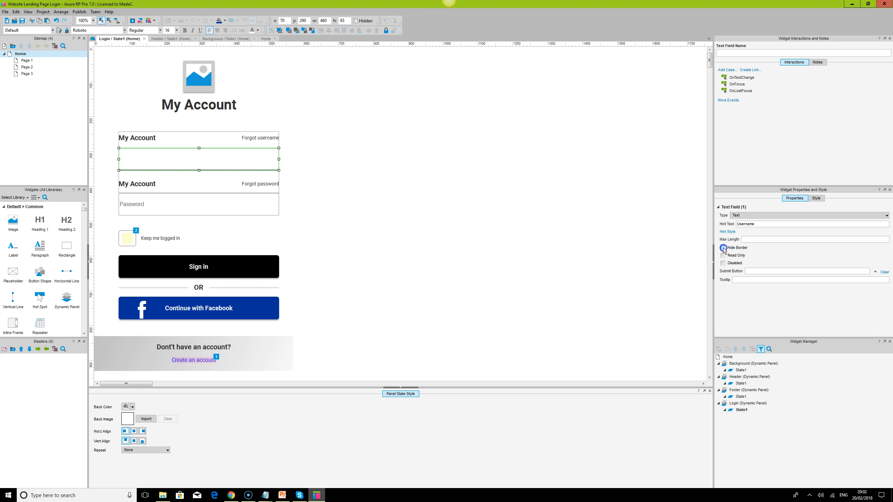
pyautogui.click(567, 218)
pyautogui.click(233, 200)
pyautogui.click(235, 205)
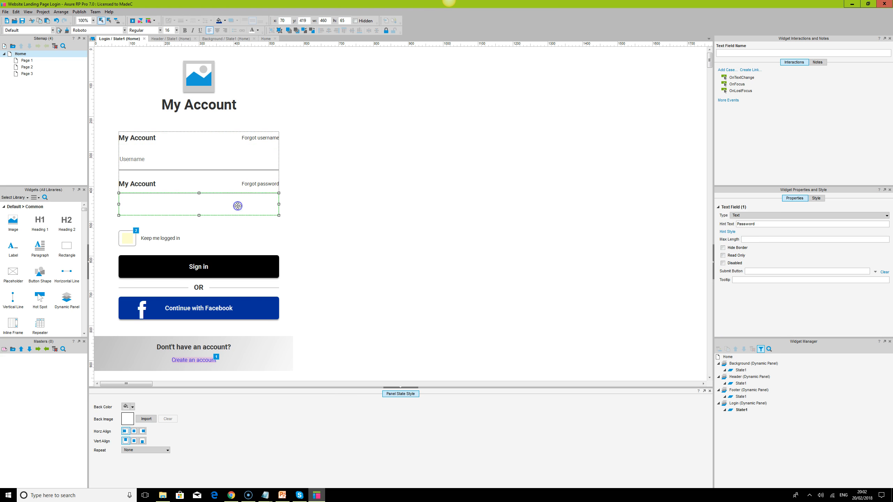
pyautogui.click(471, 225)
pyautogui.click(229, 206)
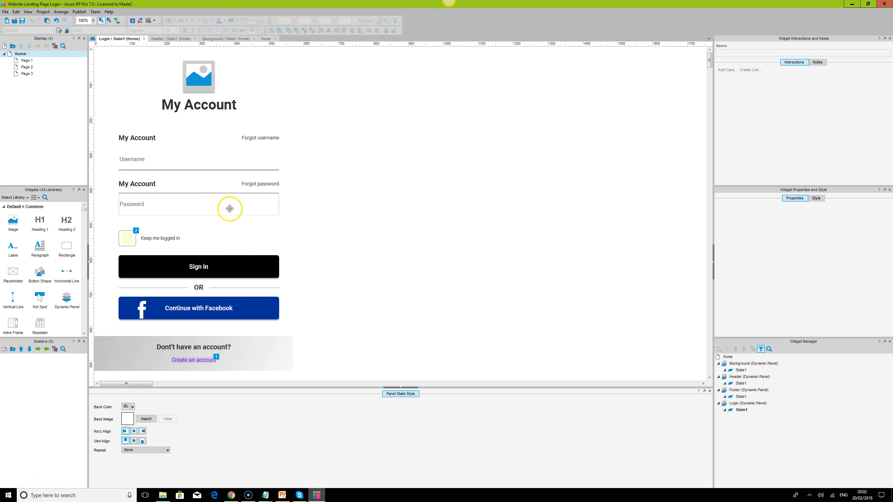
# - Recolour the line under the Username field light grey and copy it to the Password field's lower edge at y 477
pyautogui.click(218, 169)
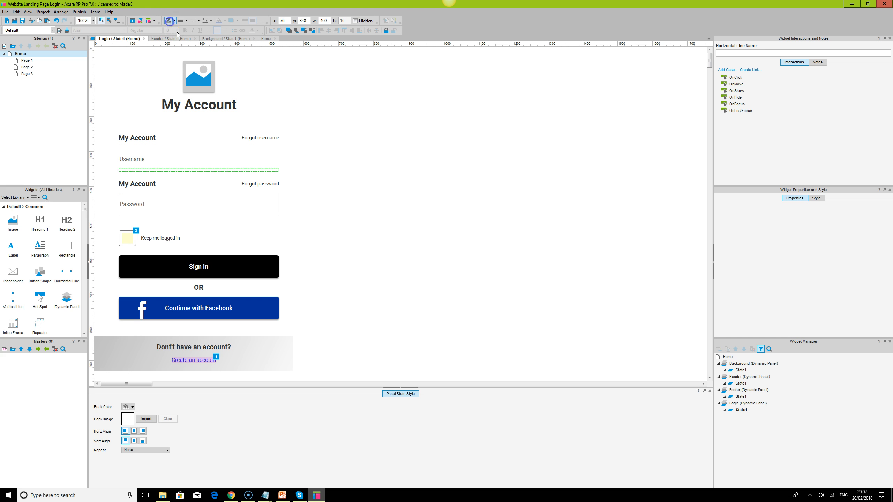
pyautogui.click(190, 183)
pyautogui.click(189, 169)
pyautogui.moveTo(189, 169); pyautogui.dragTo(193, 211)
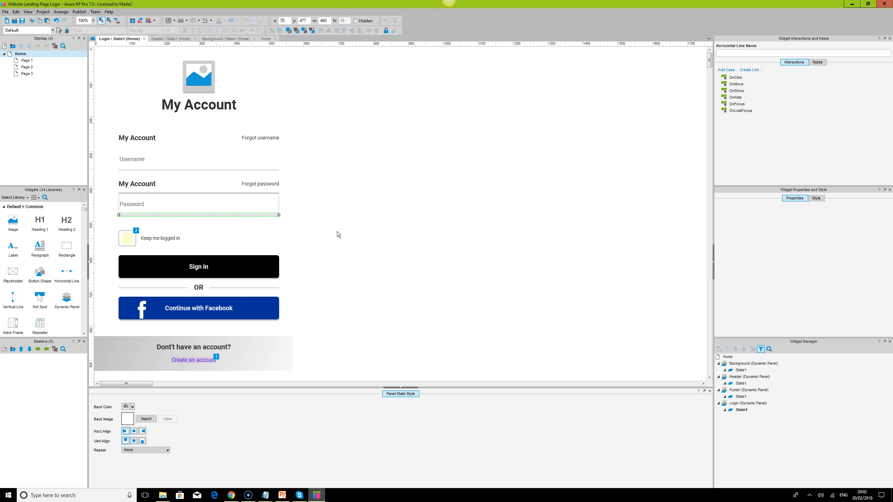
# - Hide the border of the Password text field
pyautogui.click(232, 204)
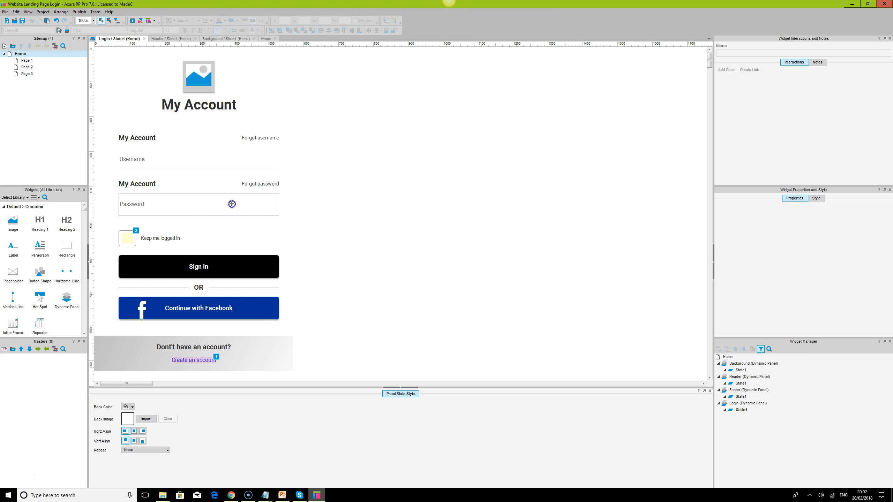
pyautogui.click(231, 204)
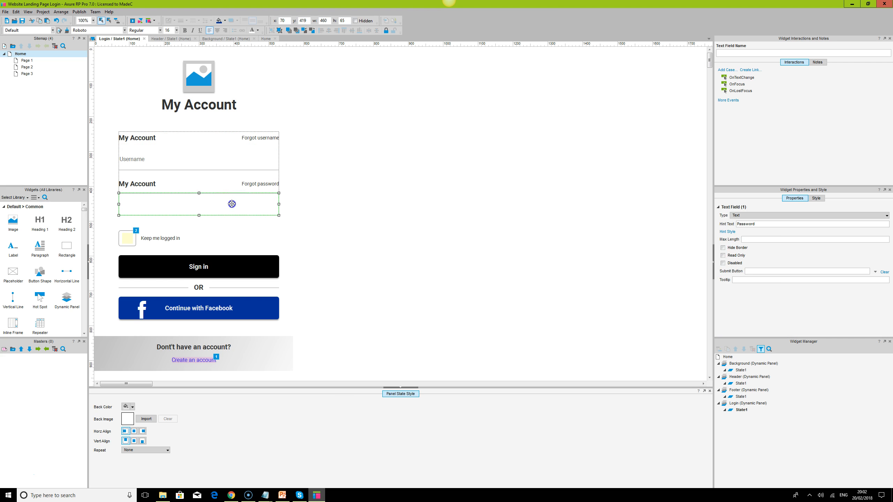
pyautogui.click(676, 255)
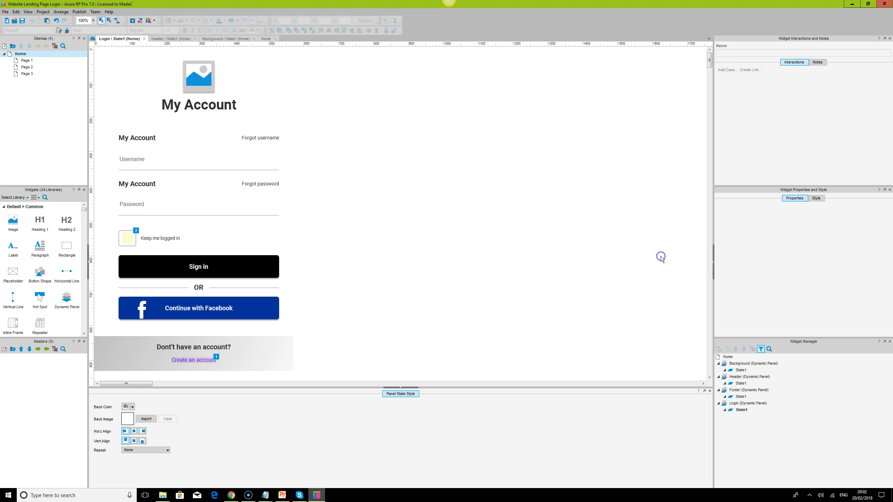
# - Switch to Chrome, reload the preview and test the underlined fields by entering dhdhd as the username
pyautogui.click(232, 495)
pyautogui.click(26, 16)
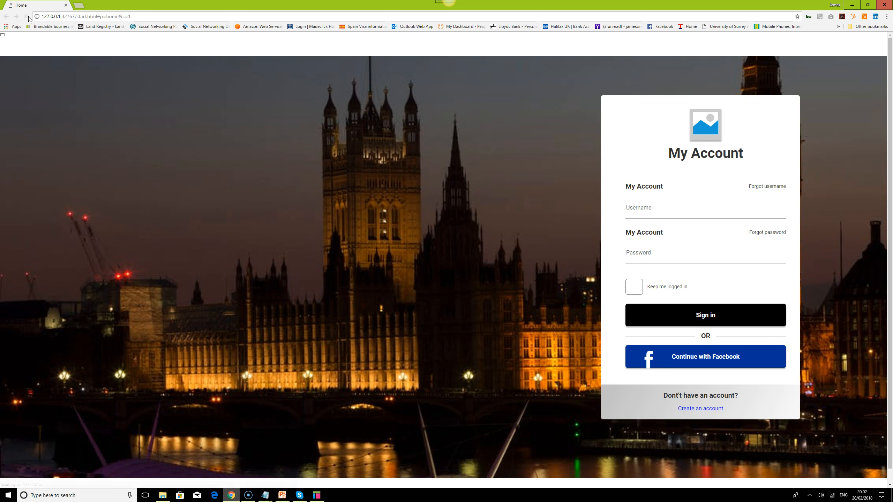
pyautogui.click(678, 200)
pyautogui.click(658, 256)
# - Return to Axure RP and change the two My Account field labels to Username and Password
pyautogui.click(317, 495)
pyautogui.click(141, 138)
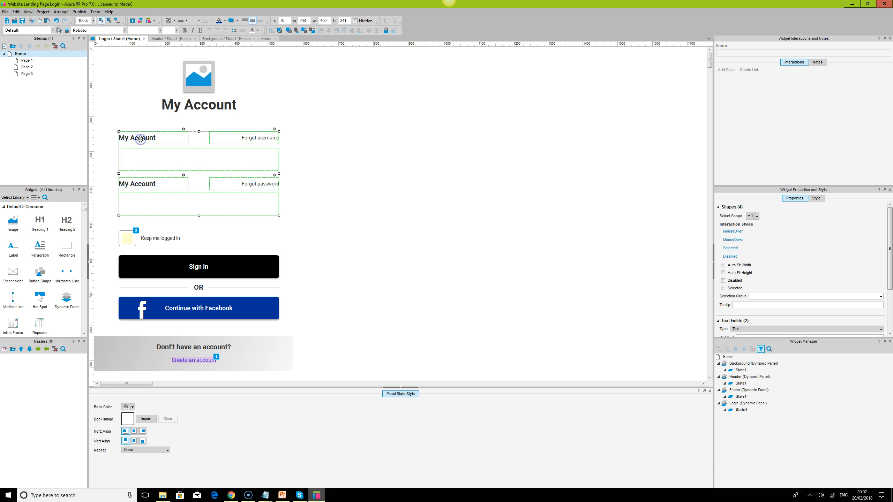
pyautogui.doubleClick(141, 138)
pyautogui.write('Username')
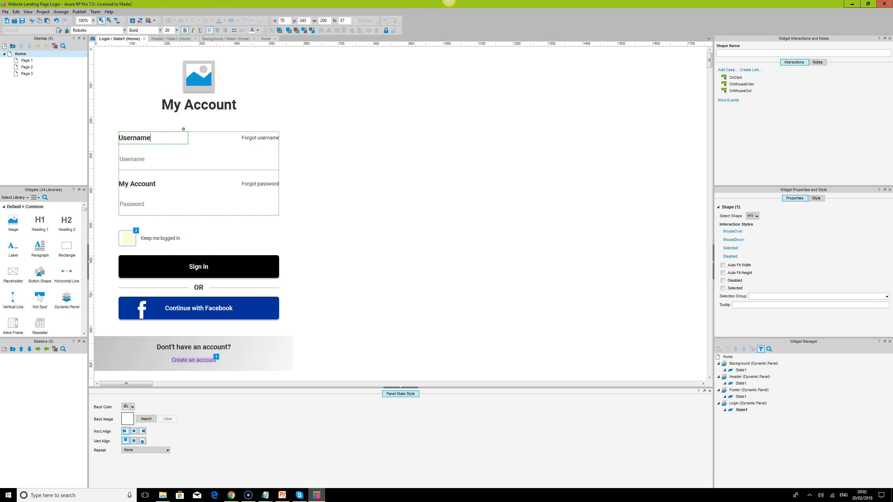
pyautogui.doubleClick(138, 184)
pyautogui.write('Password')
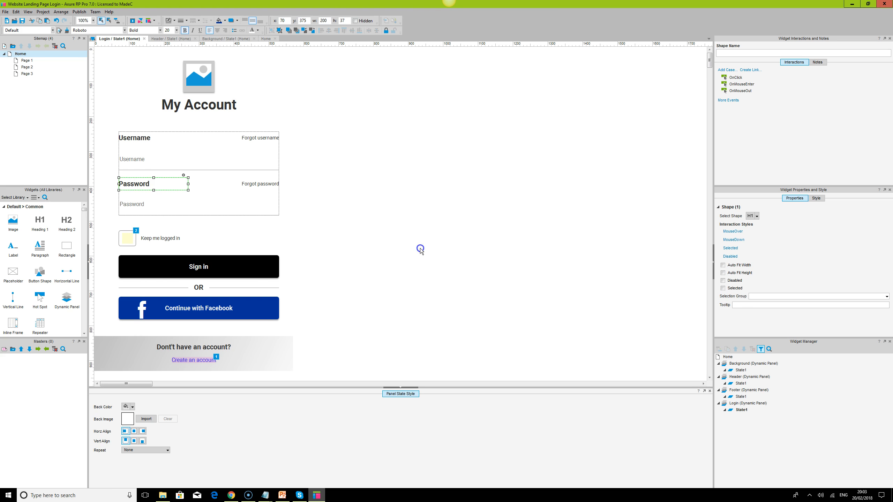
pyautogui.click(419, 250)
# - Reload the preview in Chrome and test the login form with an e-mail username, a password and Keep me logged in ticked
pyautogui.click(231, 495)
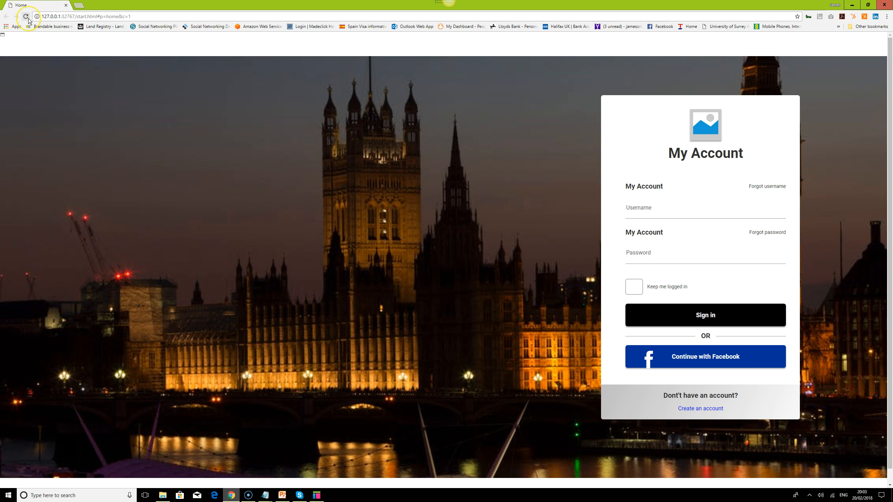
pyautogui.click(28, 17)
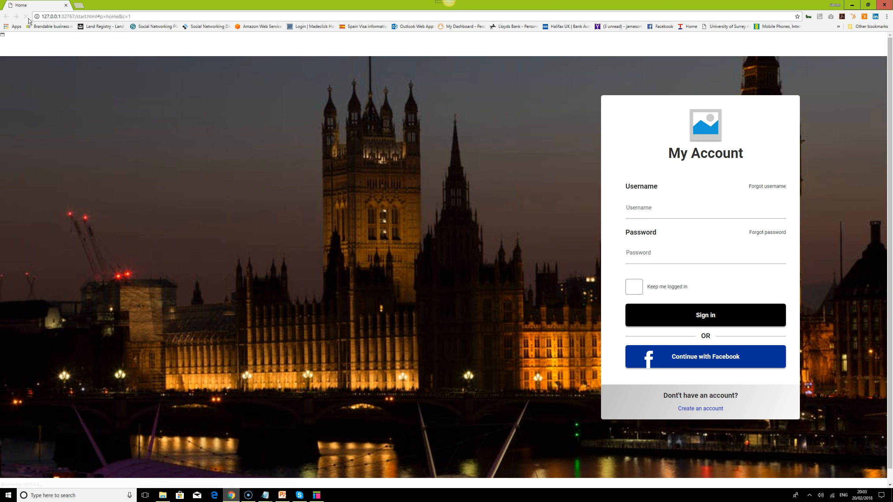
pyautogui.click(679, 209)
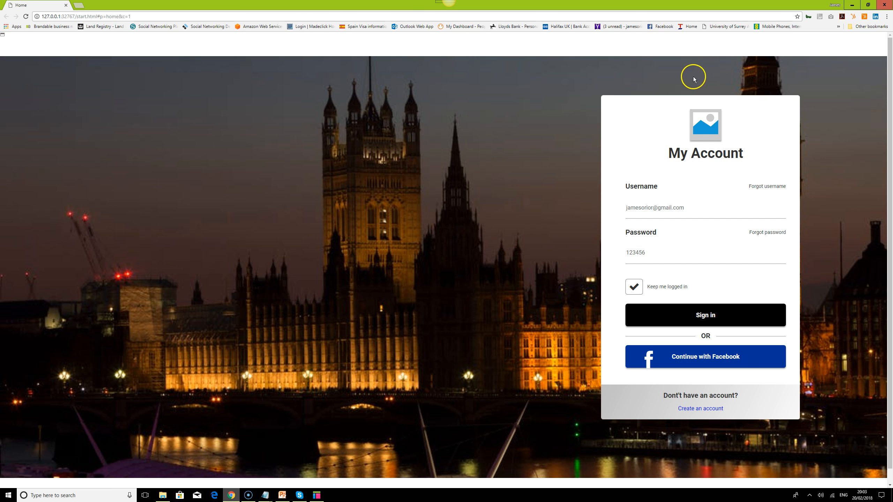
# - Check how the login panel behaves while the preview page scrolls, and return to the Home page in Axure RP
pyautogui.moveTo(890, 93); pyautogui.dragTo(890, 254)
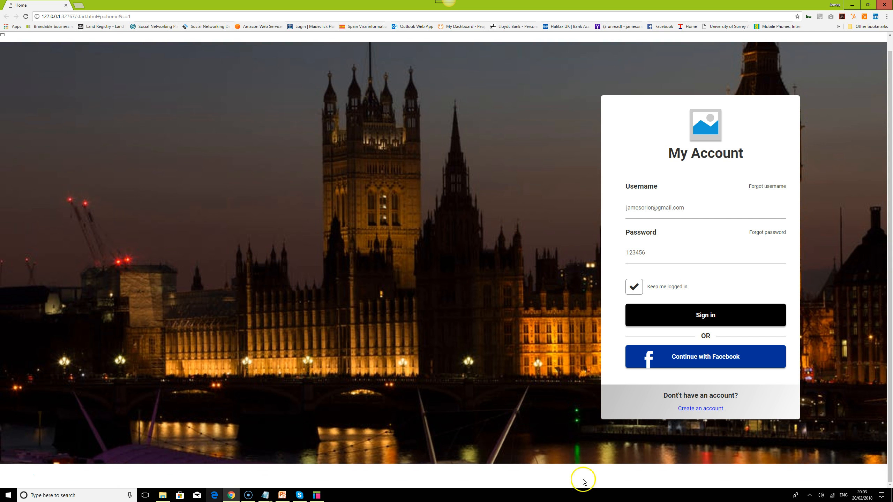
pyautogui.moveTo(890, 363); pyautogui.dragTo(890, 200)
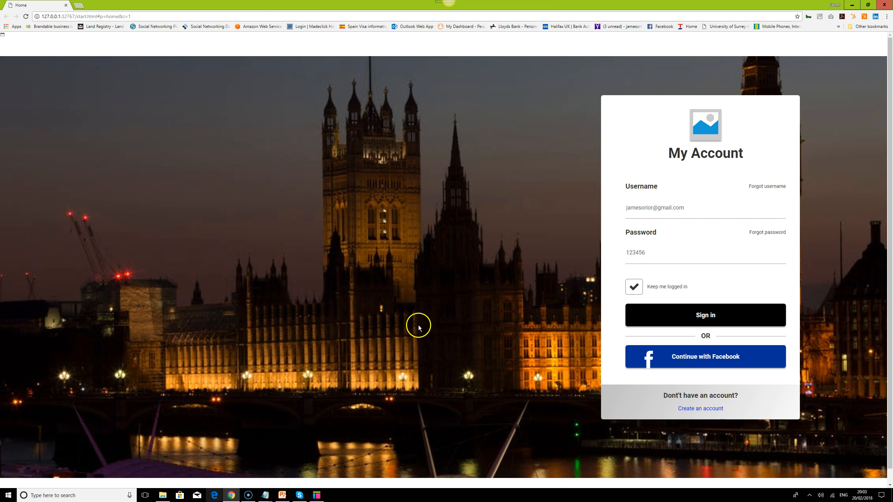
pyautogui.click(317, 495)
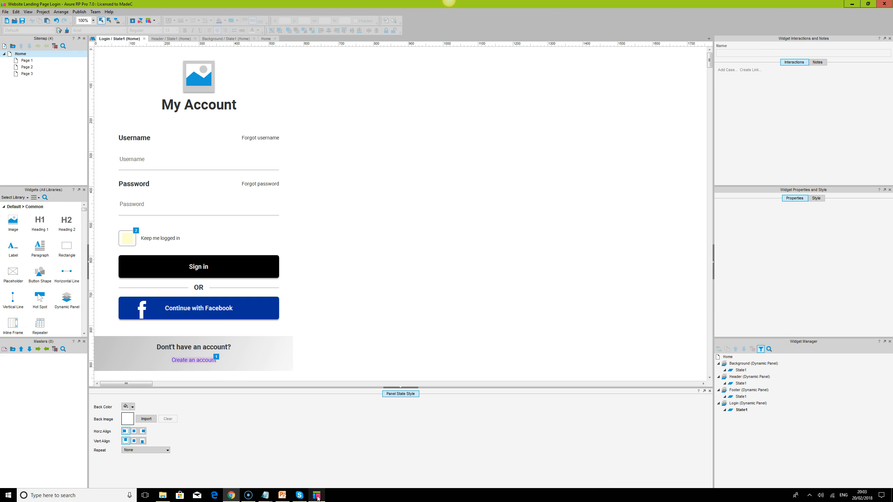
pyautogui.doubleClick(15, 53)
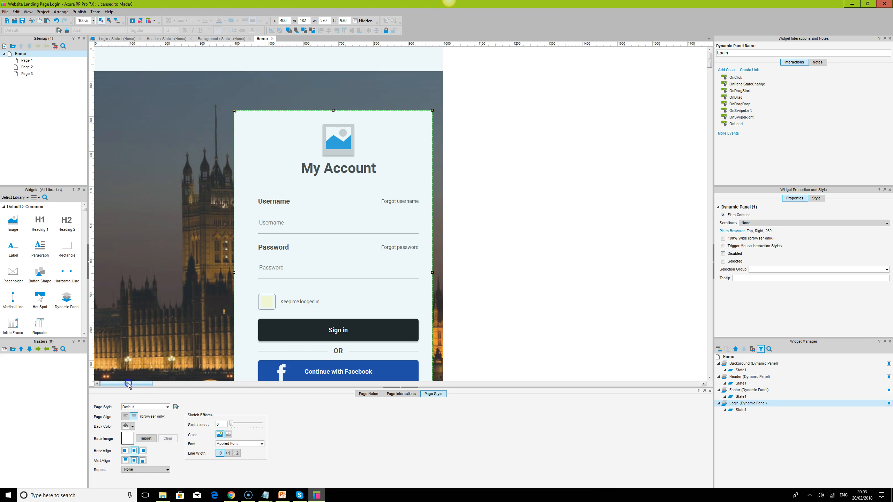
# - Add a white Heading 1 over the background photo beside the login panel and set its font to Roboto
pyautogui.click(165, 227)
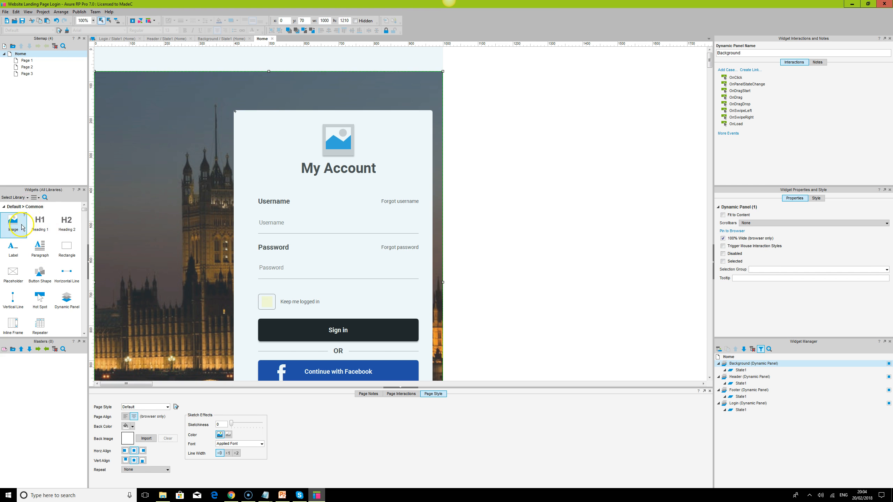
pyautogui.moveTo(39, 224); pyautogui.dragTo(111, 228)
pyautogui.click(252, 31)
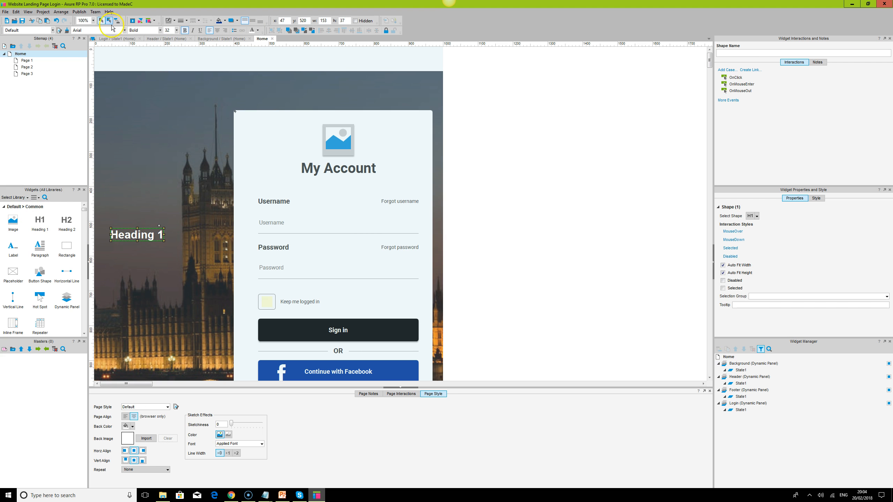
pyautogui.write('M')
pyautogui.press('Return')
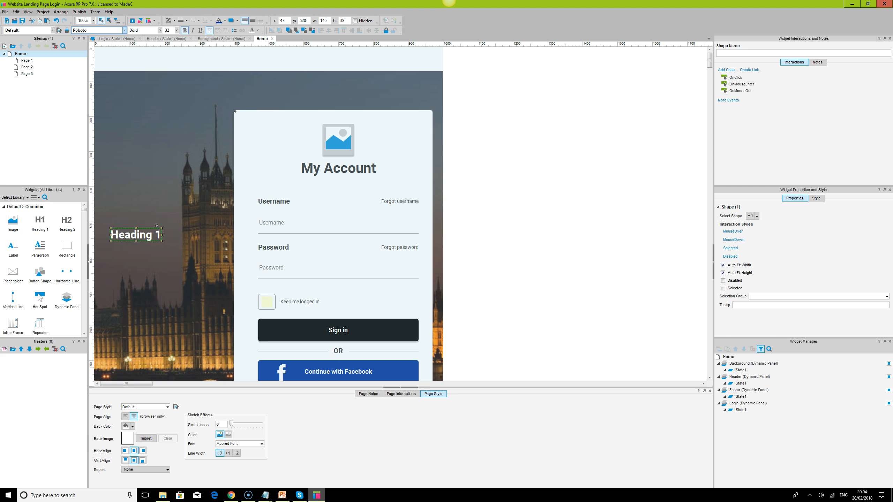
# - Replace the heading text with "Your award winning website" and a second line reading "call us" followed by the phone number
pyautogui.doubleClick(137, 237)
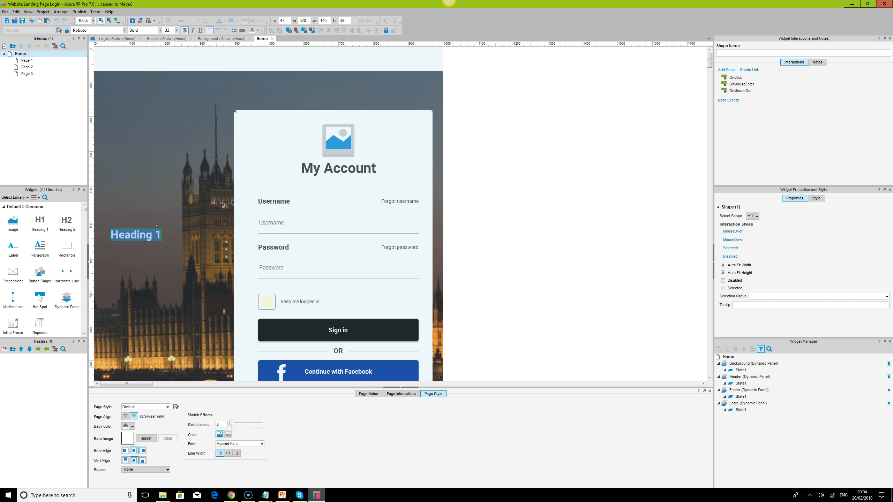
pyautogui.write('Your award winn')
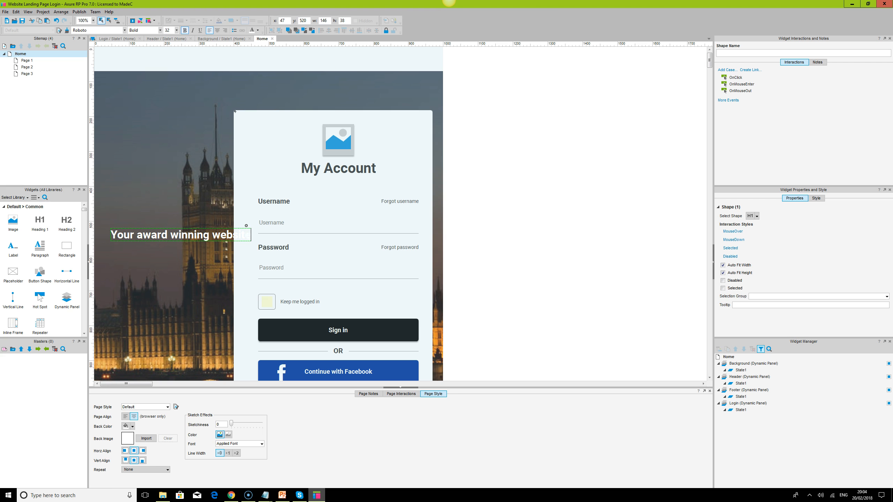
pyautogui.press('Return')
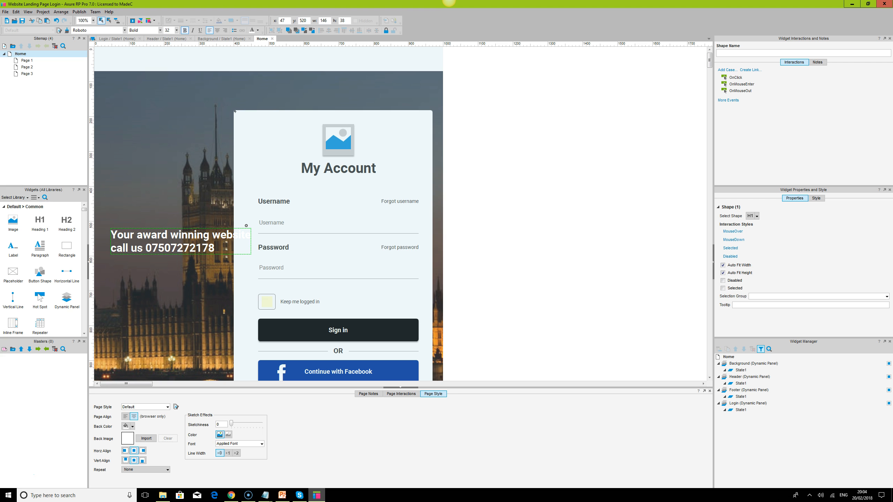
pyautogui.click(216, 236)
pyautogui.click(216, 236)
pyautogui.moveTo(251, 254); pyautogui.dragTo(252, 255)
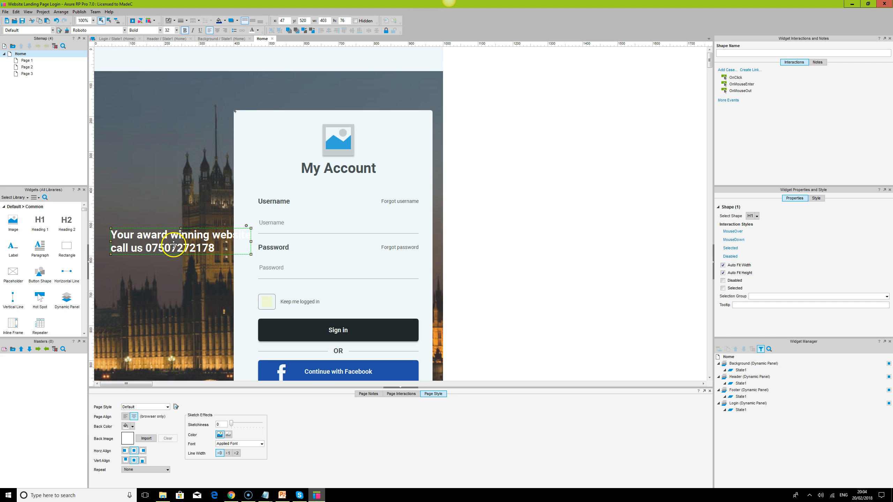
pyautogui.moveTo(162, 239)
pyautogui.mouseDown()
pyautogui.moveTo(149, 240)
pyautogui.moveTo(162, 239)
pyautogui.mouseUp()
pyautogui.rightClick(163, 239)
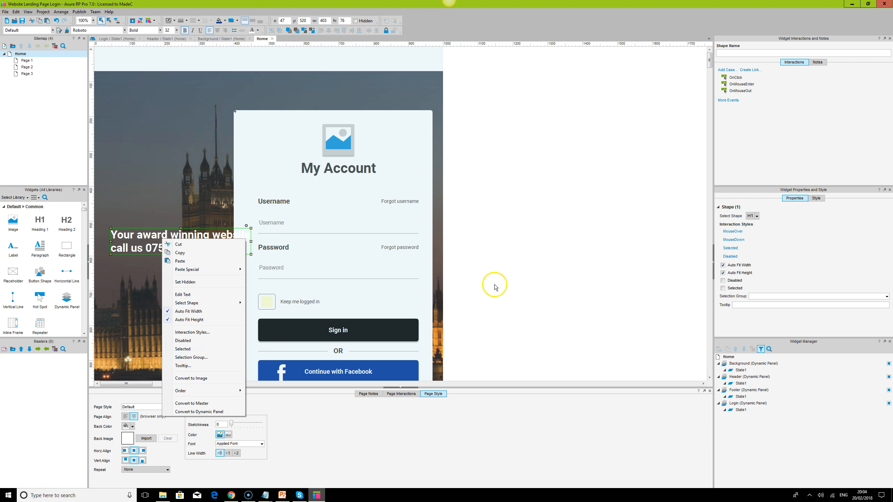
pyautogui.click(559, 271)
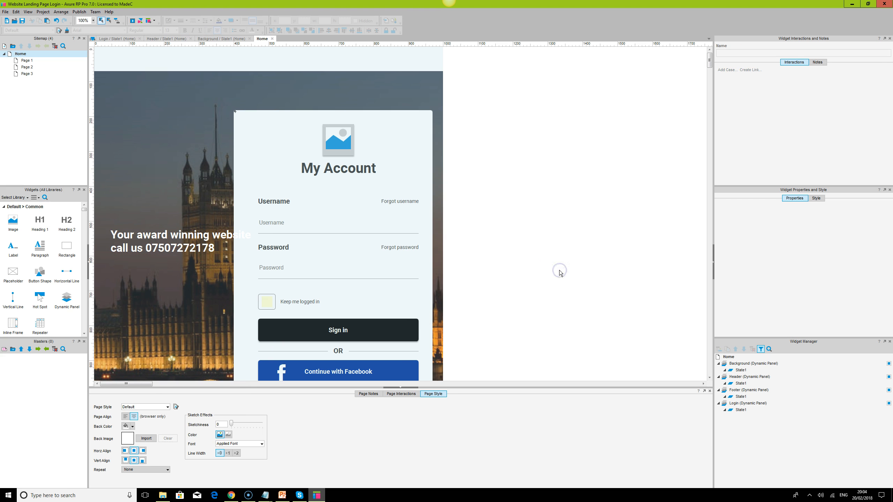
# - Reload the preview in Chrome to check the new heading, and return to Axure RP
pyautogui.click(231, 495)
pyautogui.click(26, 17)
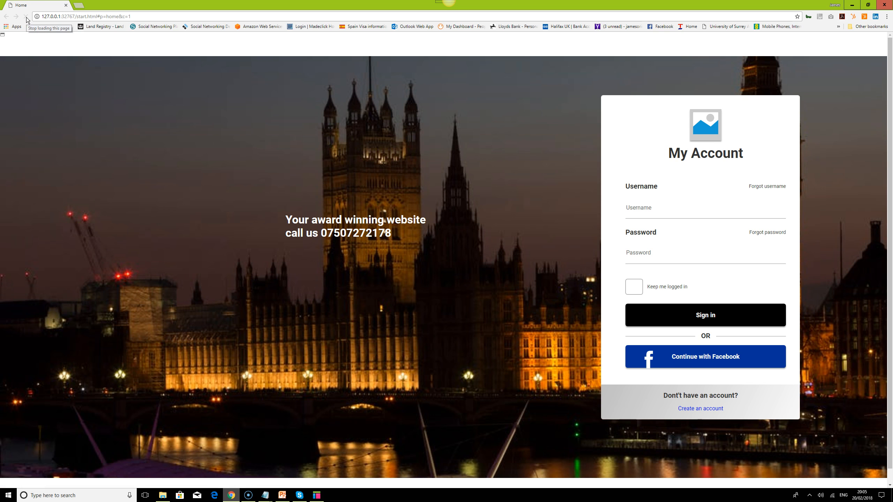
pyautogui.click(44, 117)
pyautogui.click(316, 495)
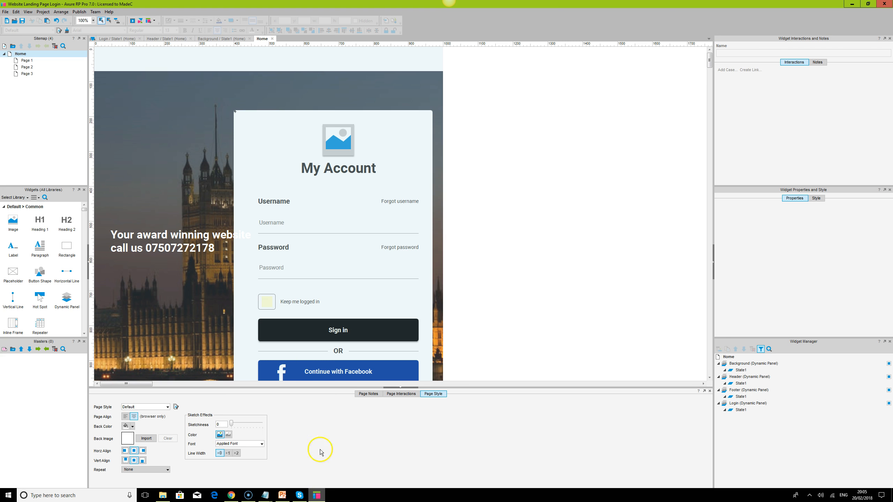
# - Convert the heading to a dynamic panel and name it Homepage text
pyautogui.rightClick(198, 240)
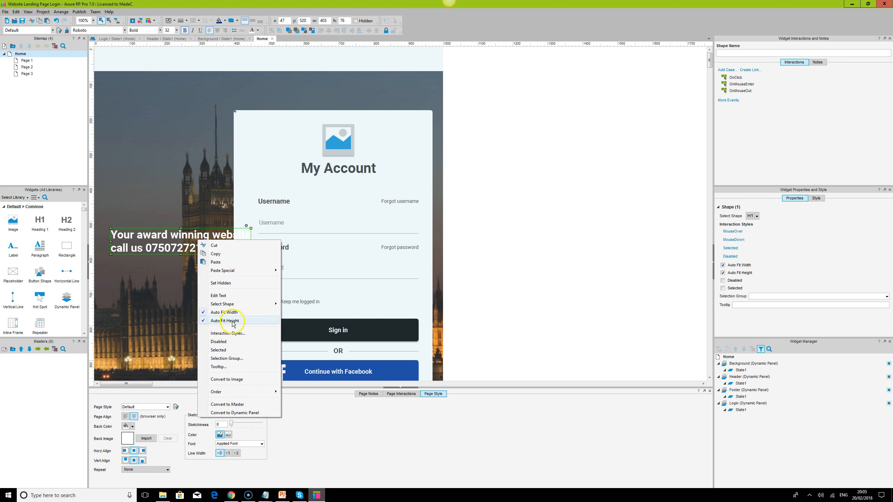
pyautogui.click(245, 413)
pyautogui.click(723, 239)
pyautogui.click(740, 417)
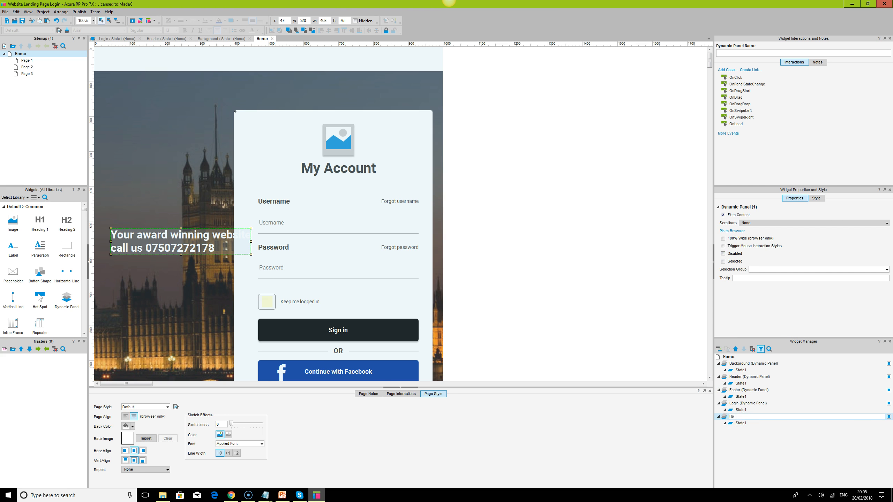
pyautogui.write('Homepage text')
pyautogui.press('Return')
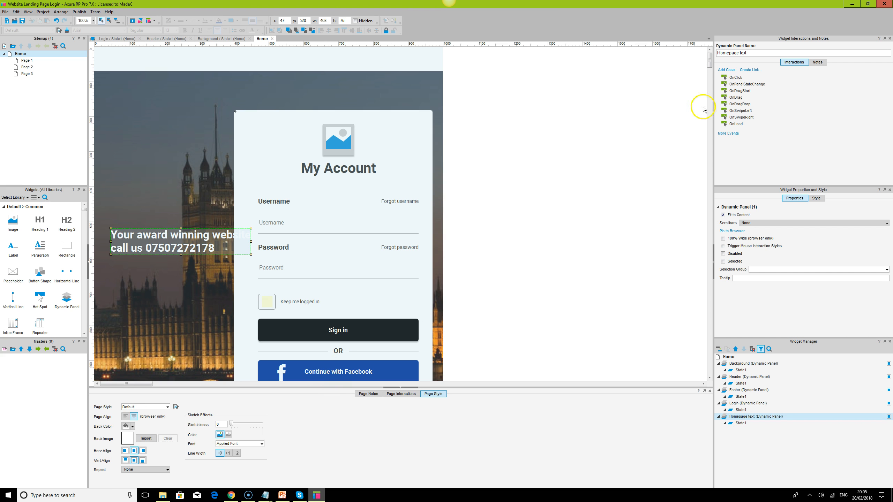
# - Pin the Homepage text panel to the browser at Left and Middle with a vertical margin of 50, and move it to x 10, y 514
pyautogui.click(731, 231)
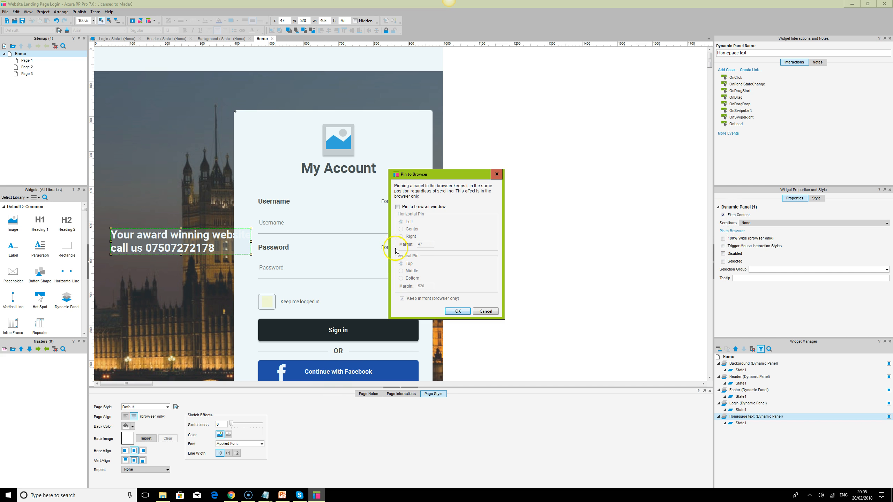
pyautogui.click(398, 207)
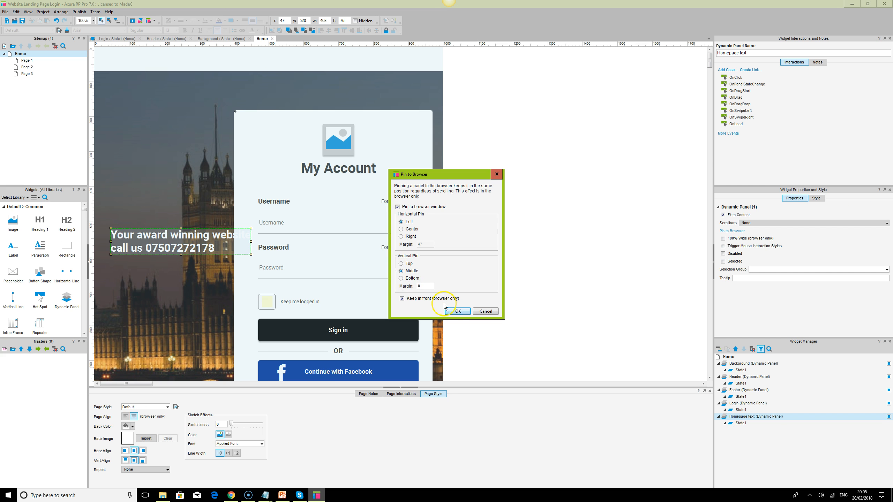
pyautogui.click(458, 311)
pyautogui.click(427, 287)
pyautogui.write('520')
pyautogui.press('Return')
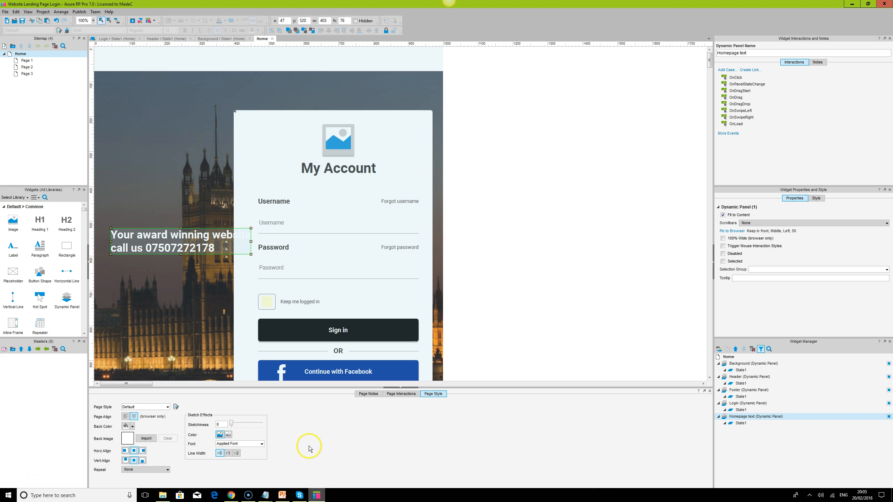
pyautogui.moveTo(191, 239); pyautogui.dragTo(179, 238)
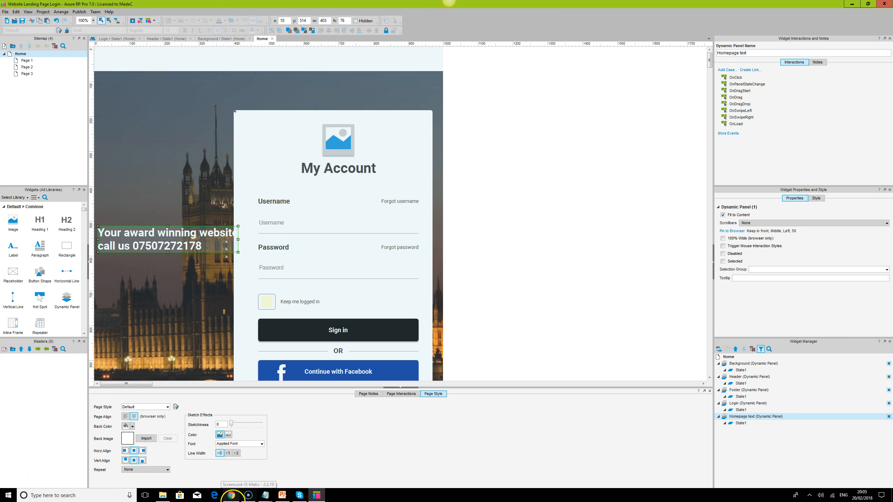
# - Switch to Chrome and reload the preview to check the pinned heading's position
pyautogui.rightClick(232, 497)
pyautogui.click(183, 494)
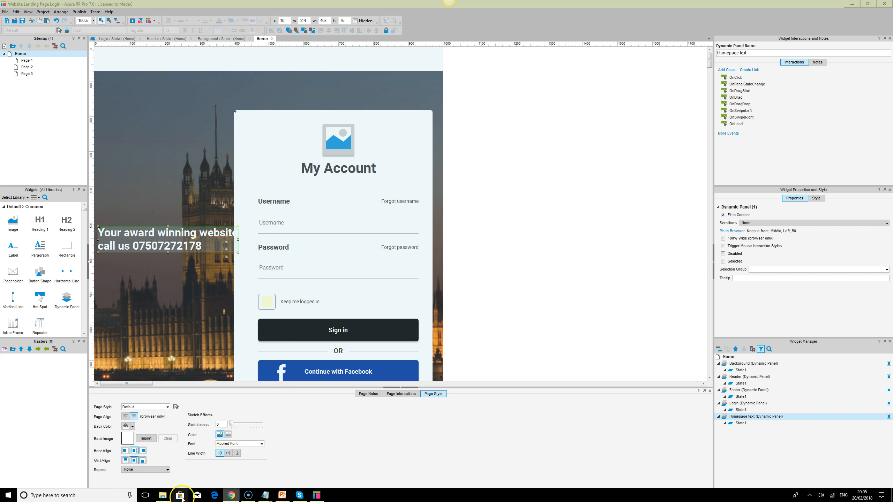
pyautogui.click(232, 500)
pyautogui.click(25, 16)
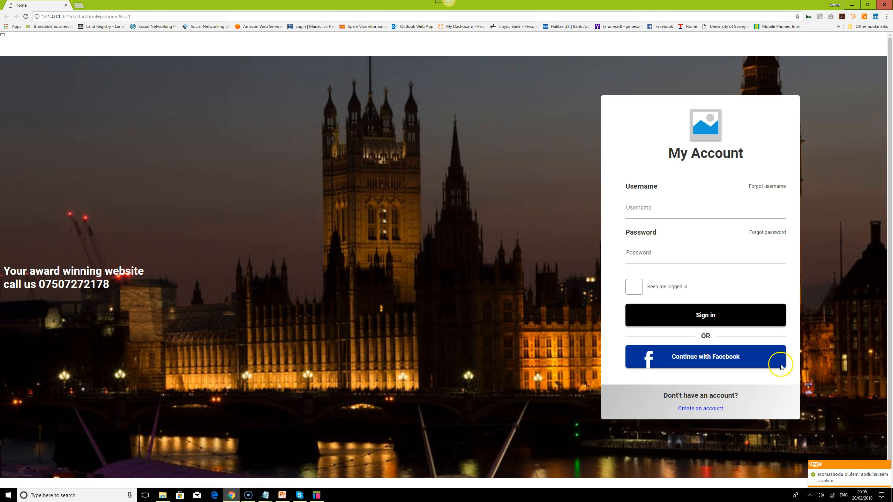
pyautogui.click(887, 466)
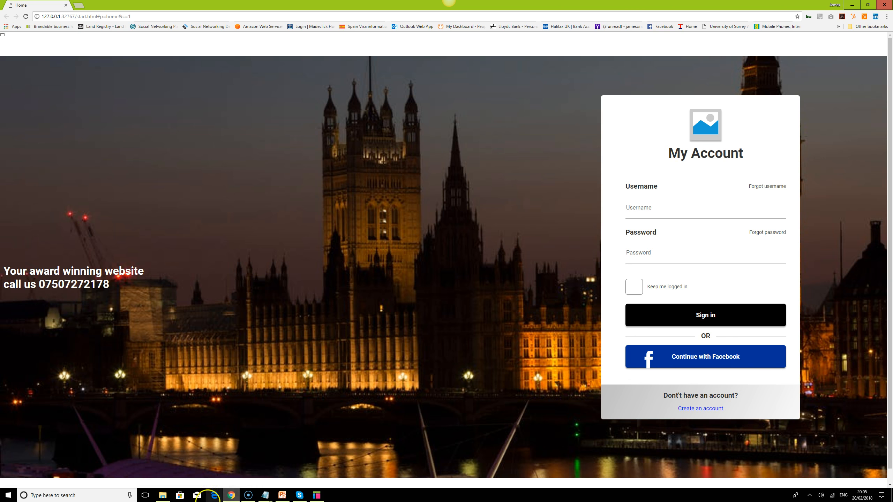
# - Set the Homepage text panel's vertical pin margin to 250 in Axure RP and reload the preview in Chrome
pyautogui.click(310, 496)
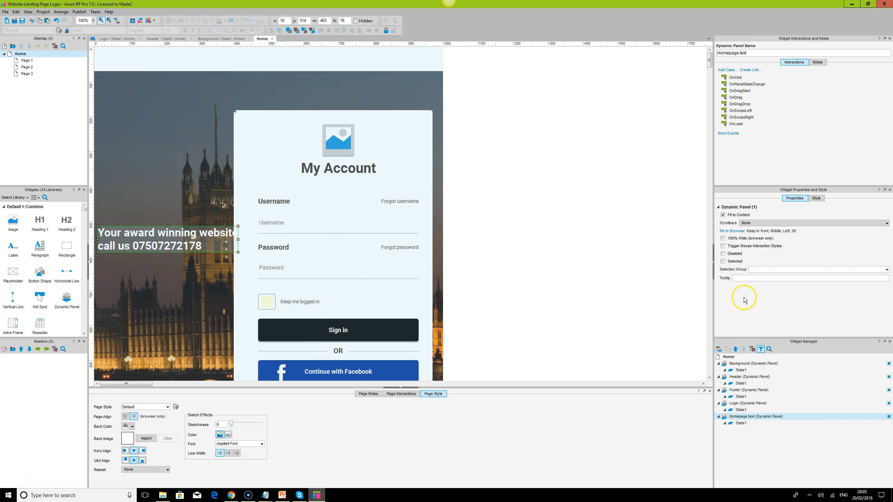
pyautogui.click(741, 232)
pyautogui.moveTo(429, 286); pyautogui.dragTo(351, 283)
pyautogui.write('25')
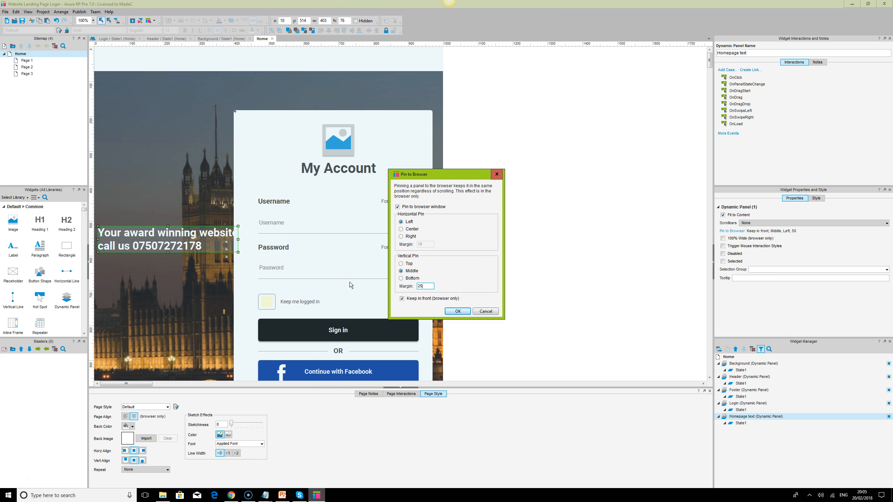
pyautogui.write('0')
pyautogui.press('Return')
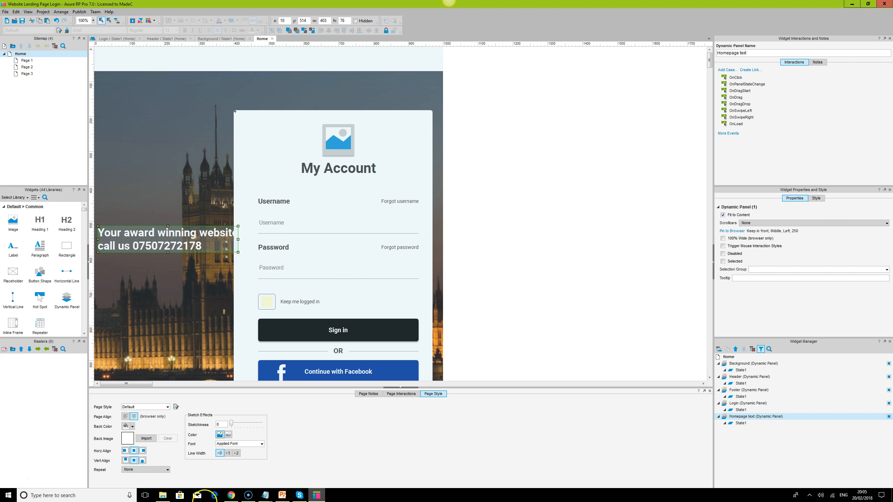
pyautogui.click(231, 495)
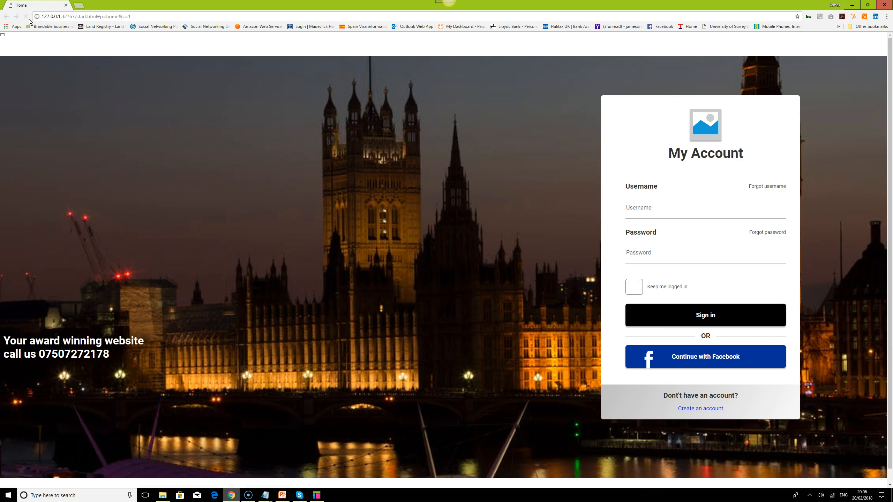
# - Return to Axure RP and turn off Keep in front for the Homepage text panel's browser pin
pyautogui.click(317, 495)
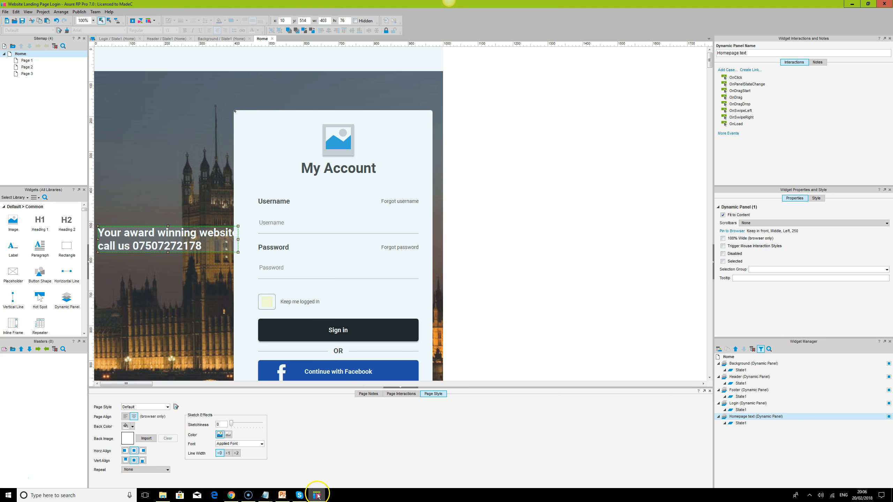
pyautogui.click(732, 231)
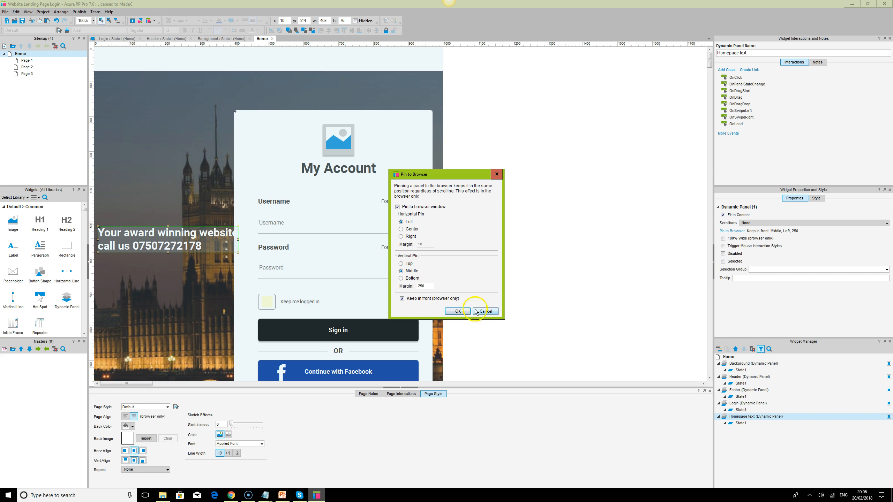
pyautogui.click(403, 285)
pyautogui.click(402, 299)
pyautogui.click(456, 311)
# - Align the middles of the Background and Homepage text panels, and reload the preview in Chrome
pyautogui.click(211, 214)
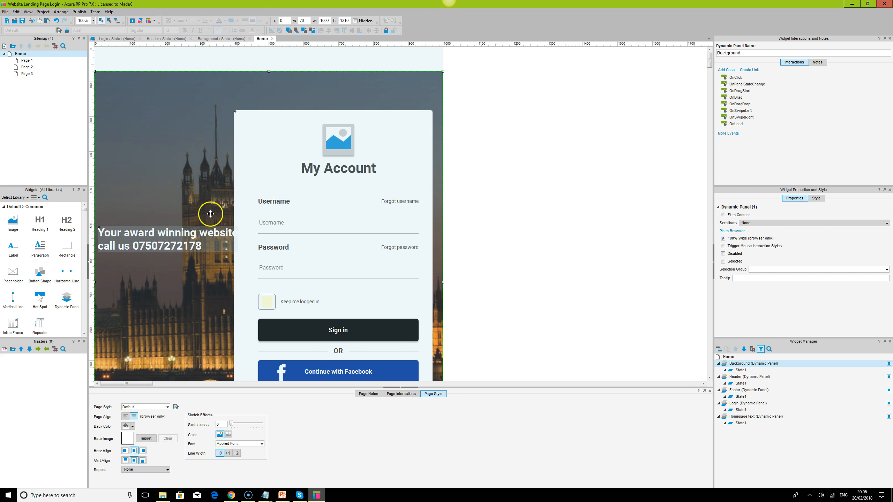
pyautogui.click(184, 238)
pyautogui.click(196, 151)
pyautogui.keyDown('ctrl'); pyautogui.click(187, 229); pyautogui.keyUp('ctrl')
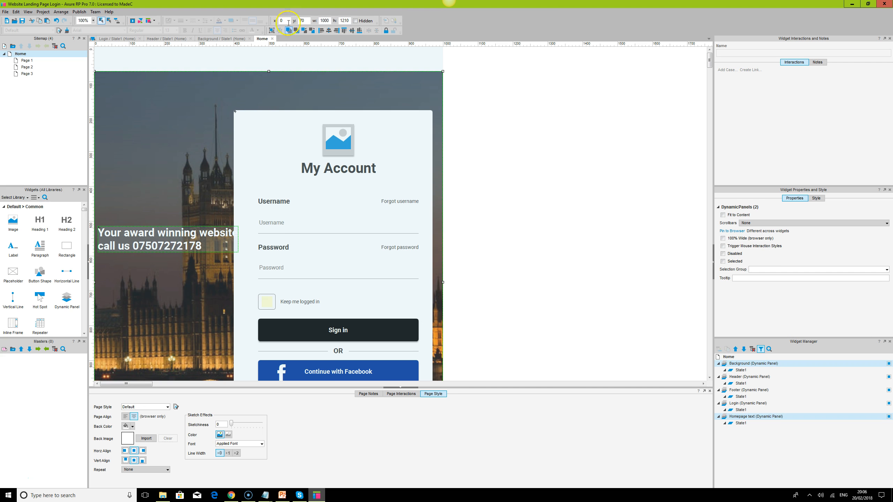
pyautogui.click(351, 30)
pyautogui.press('F5')
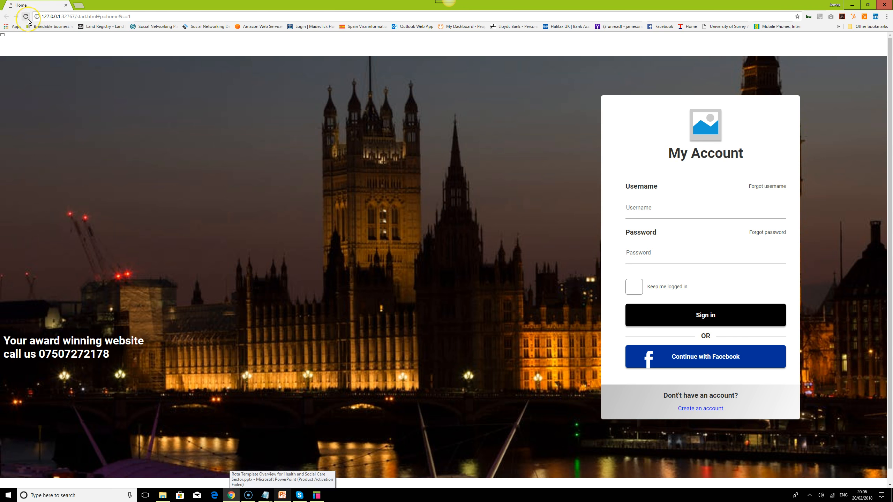
pyautogui.click(28, 19)
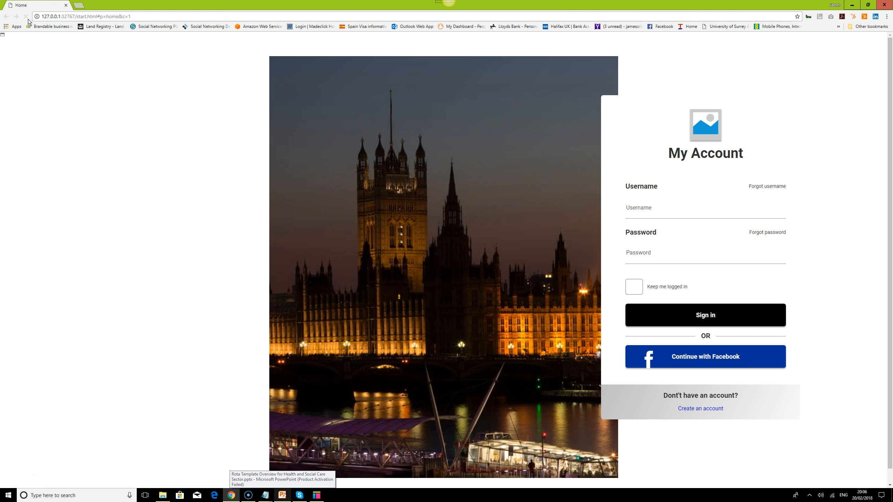
# - Save the project in Axure RP with nothing selected, and reload the preview in Chrome
pyautogui.click(316, 496)
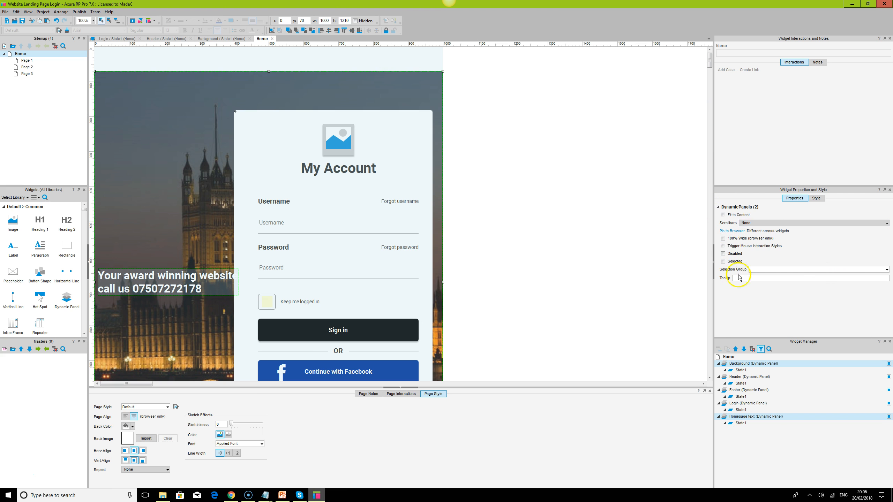
pyautogui.click(622, 240)
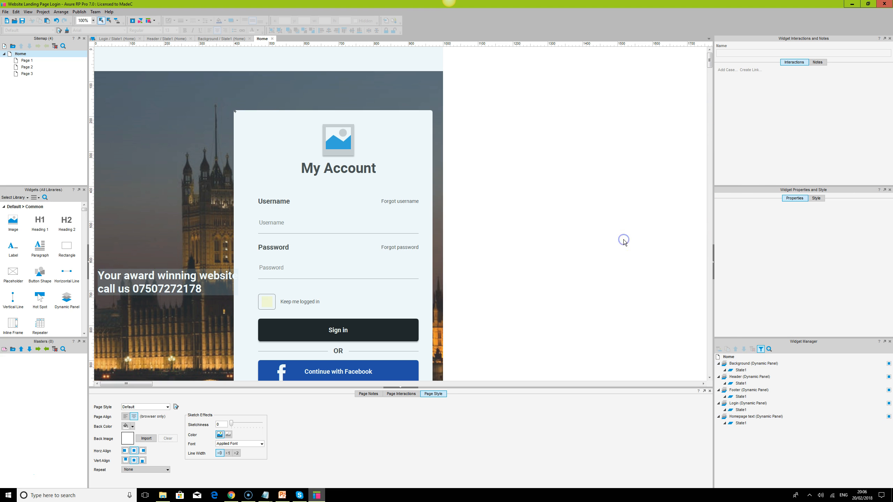
pyautogui.click(22, 21)
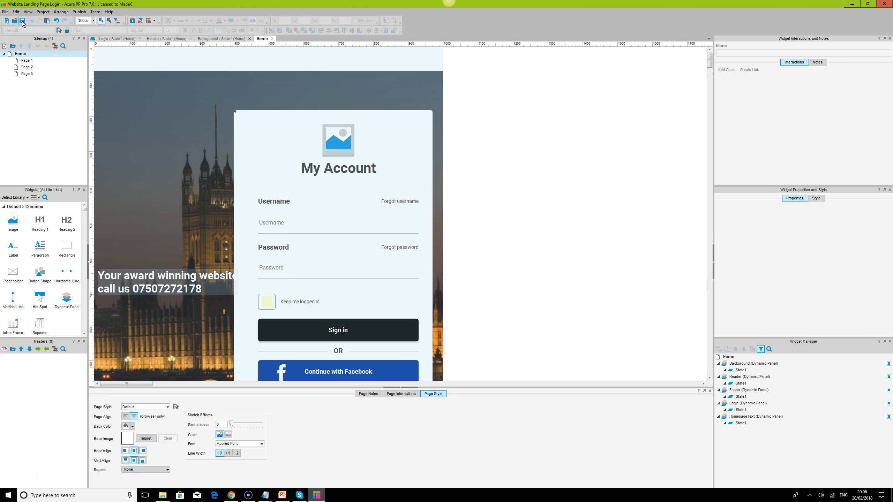
pyautogui.click(231, 496)
pyautogui.click(27, 16)
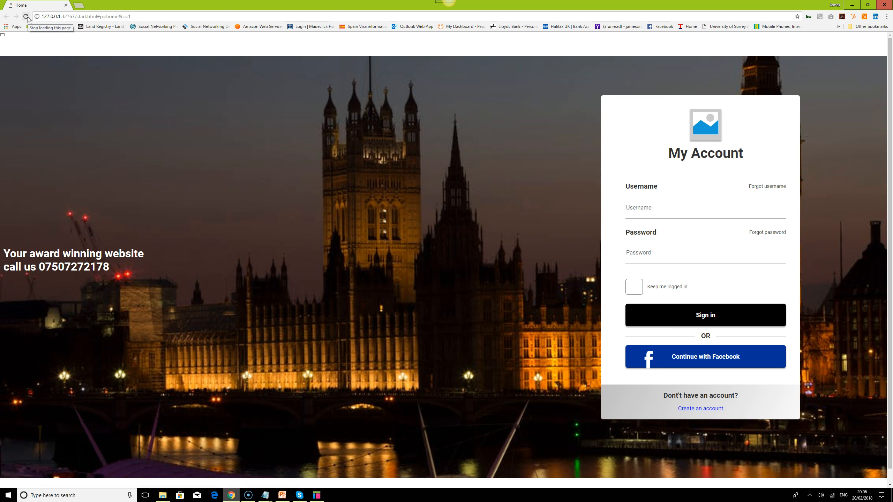
# - Return to Axure RP and turn off Pin to browser window for the Homepage text panel
pyautogui.click(317, 495)
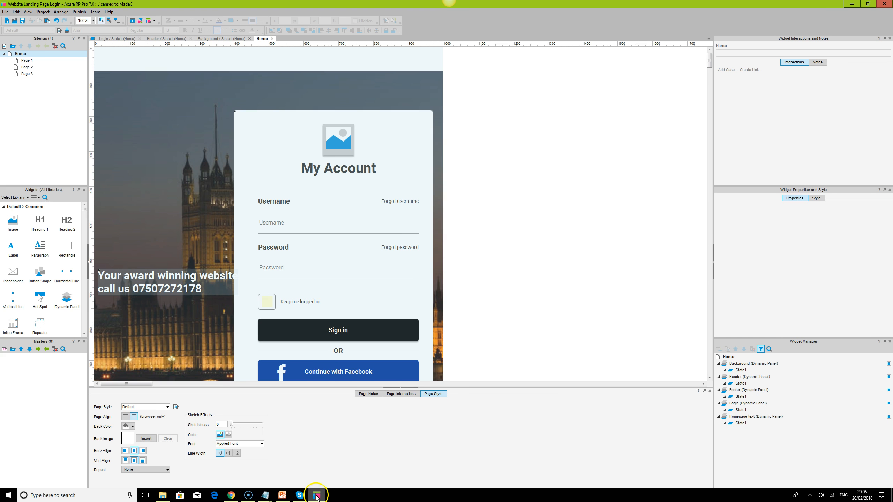
pyautogui.click(170, 282)
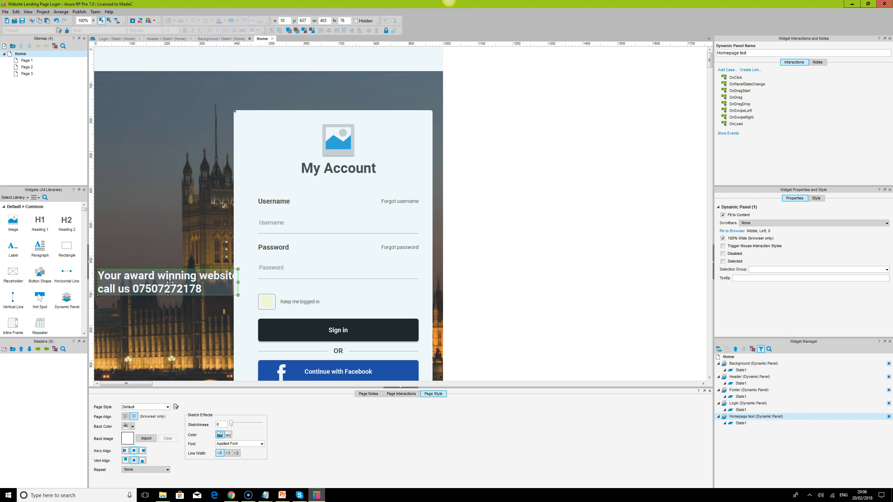
pyautogui.click(739, 231)
pyautogui.click(397, 206)
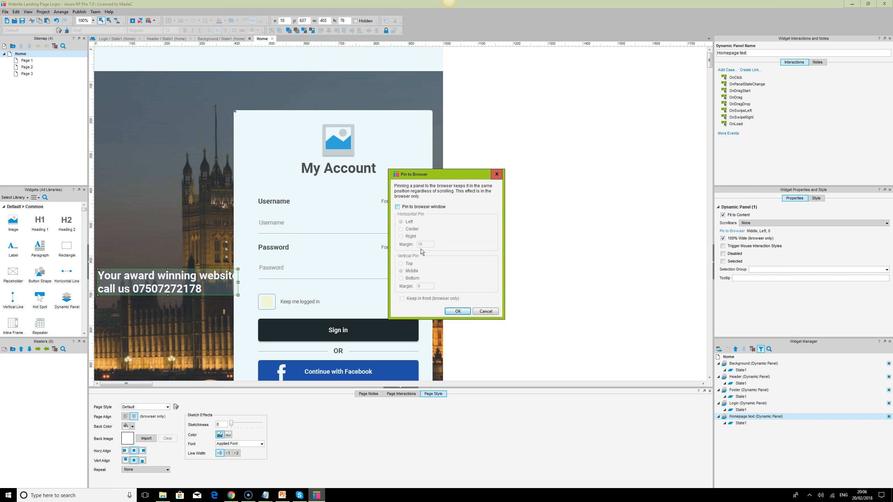
pyautogui.click(458, 311)
# - Move the Homepage text panel up to about x 27, y 430, and reload the preview in Chrome
pyautogui.moveTo(179, 279); pyautogui.dragTo(182, 213)
pyautogui.click(212, 221)
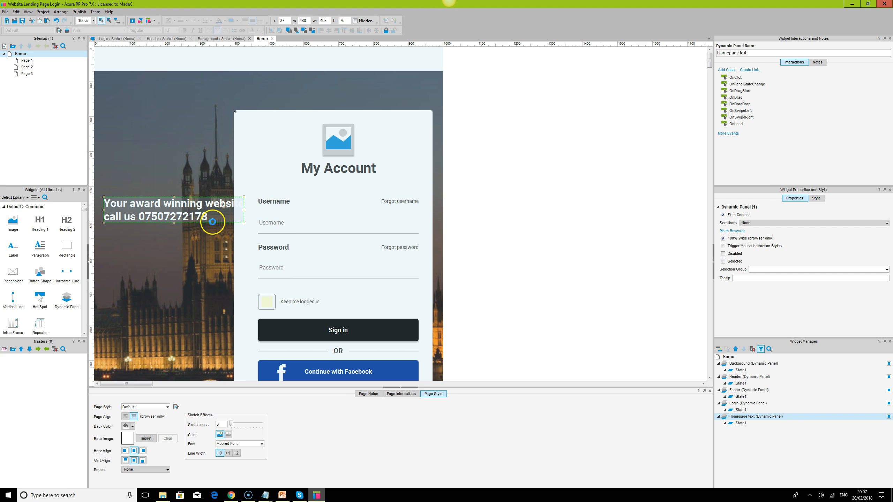
pyautogui.click(411, 388)
pyautogui.click(236, 496)
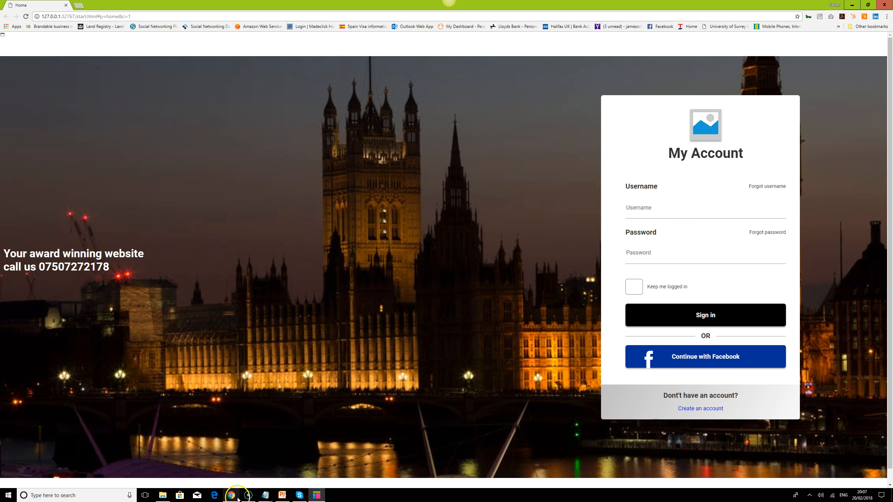
pyautogui.click(25, 16)
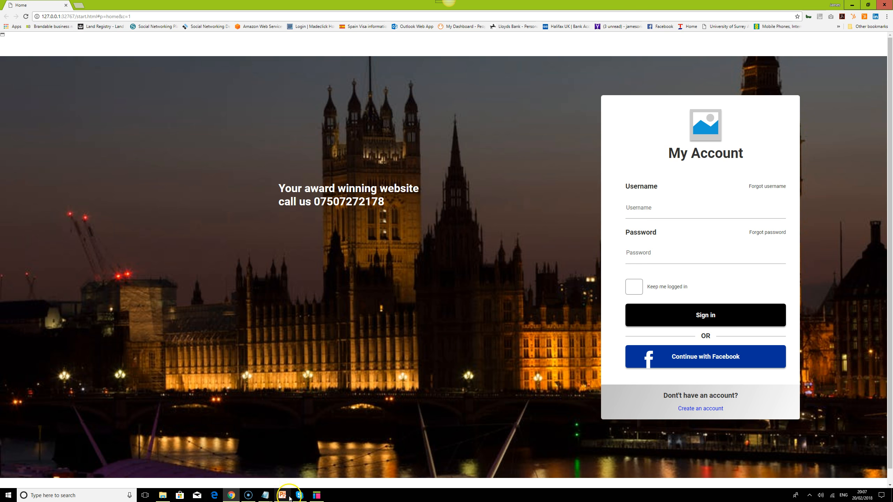
# - Delete the Homepage text panel in Axure RP and reload the preview in Chrome
pyautogui.click(318, 496)
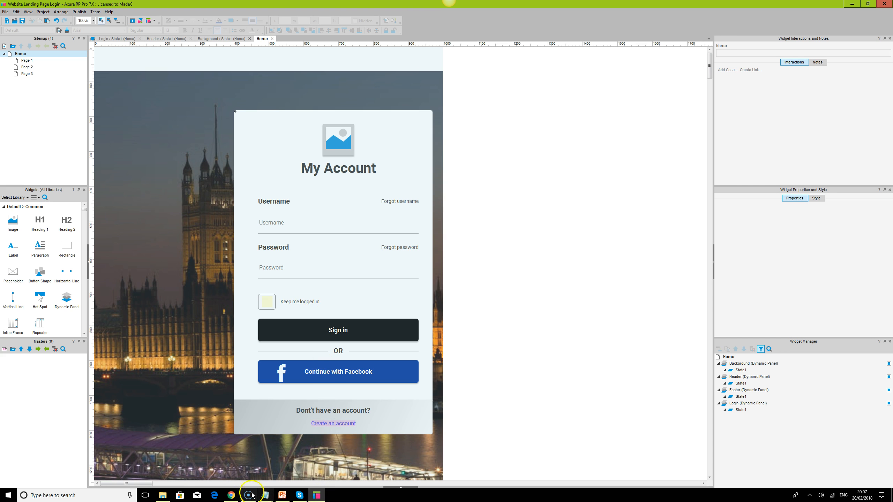
pyautogui.click(232, 496)
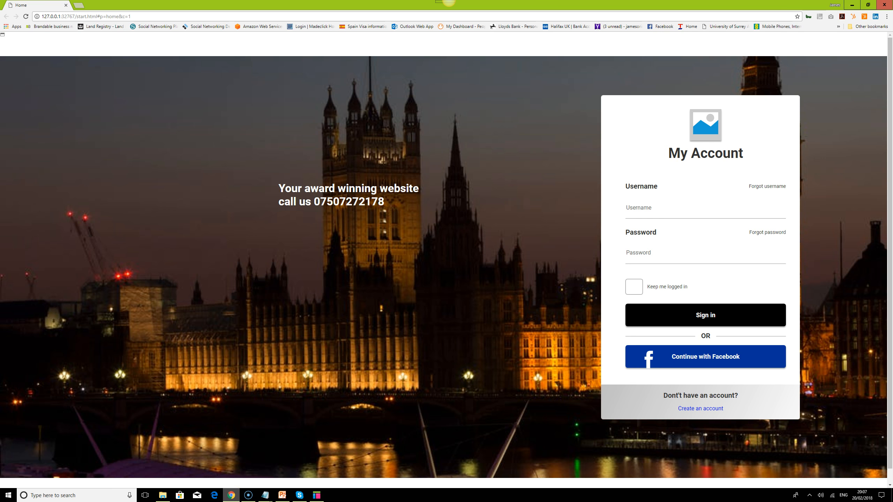
pyautogui.click(26, 17)
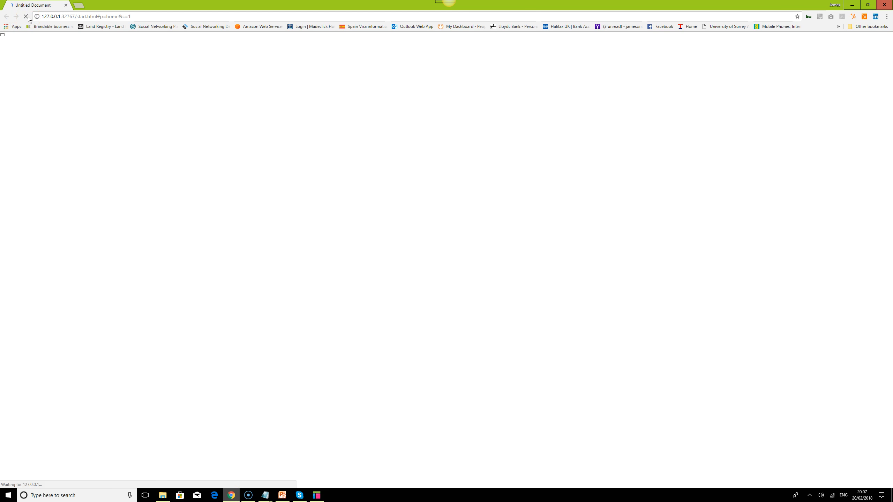